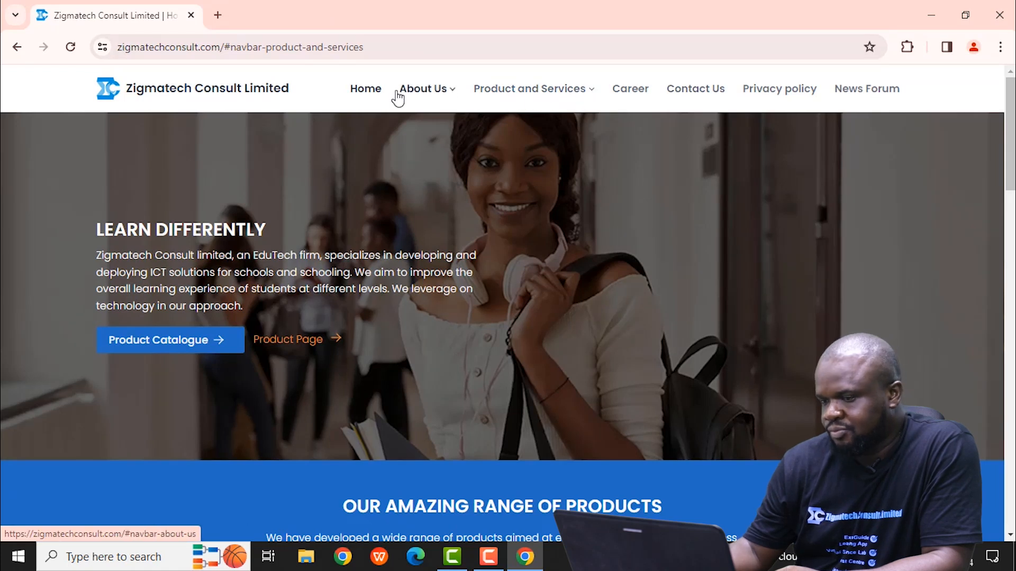
Step: Open the TestCentre page from the Product and Services list on the Zigmatech Consult website
click(594, 95)
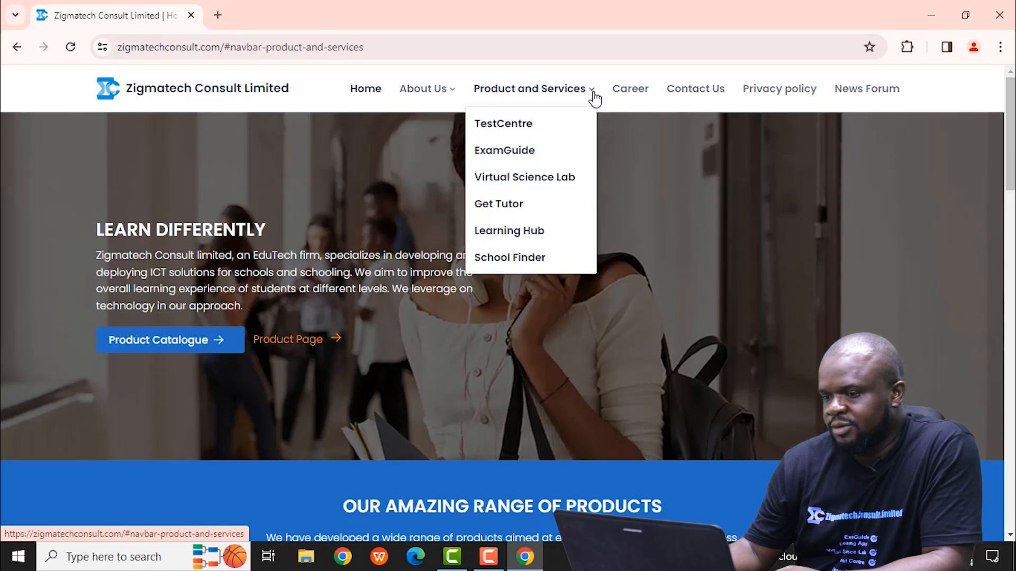
click(526, 130)
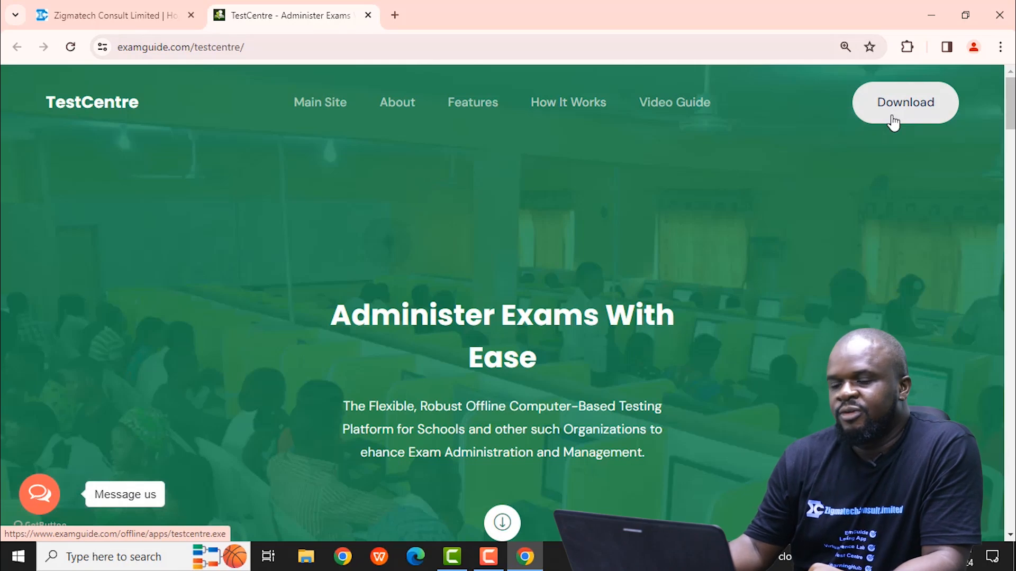
Step: Minimize the browser and launch TestCentre Admin from the desktop
click(932, 14)
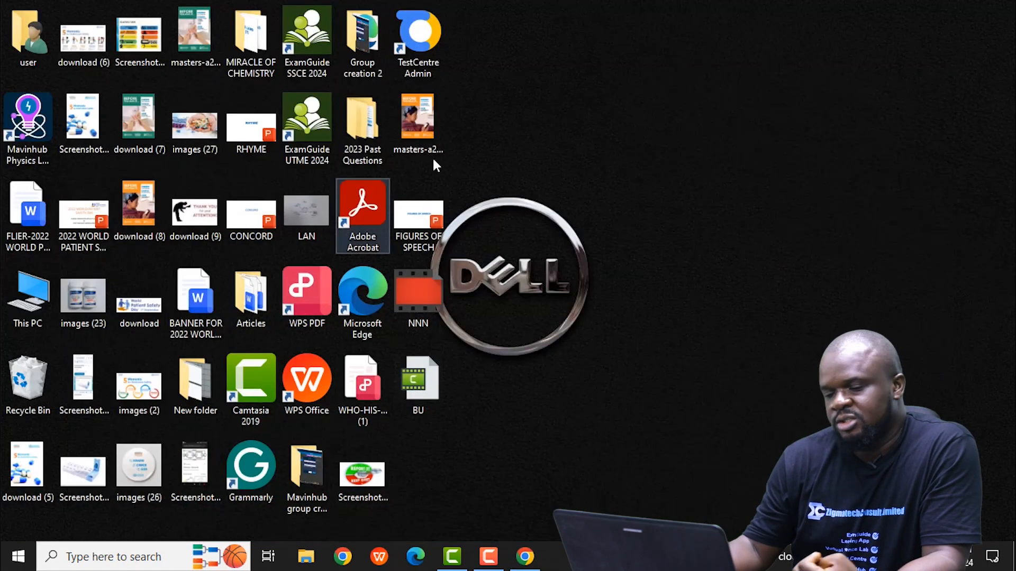
click(422, 53)
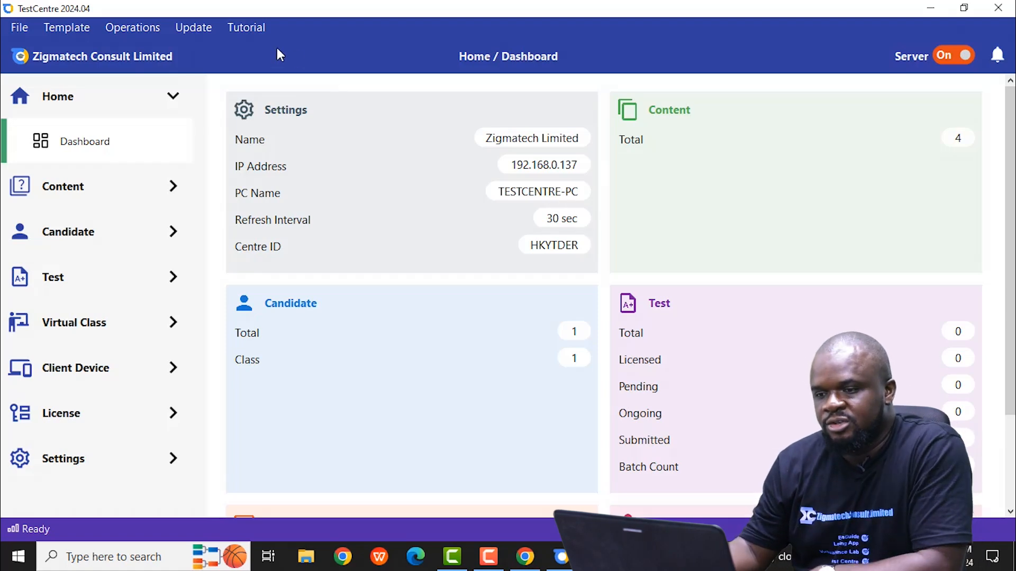
Step: Look through the built-in tutorial topics for General, Content, Candidate and License, and close the list
click(248, 29)
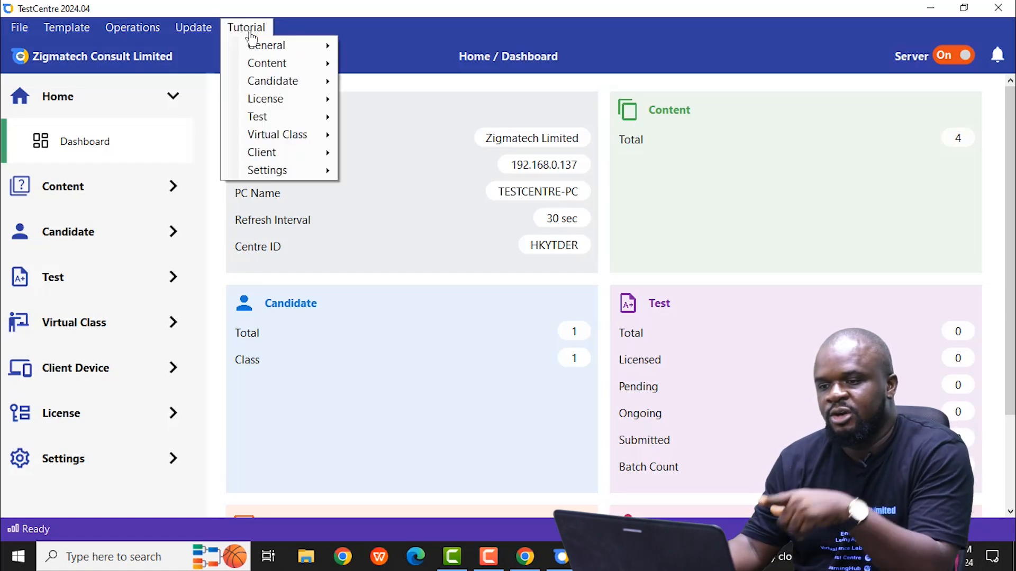
mouse_move(272, 39)
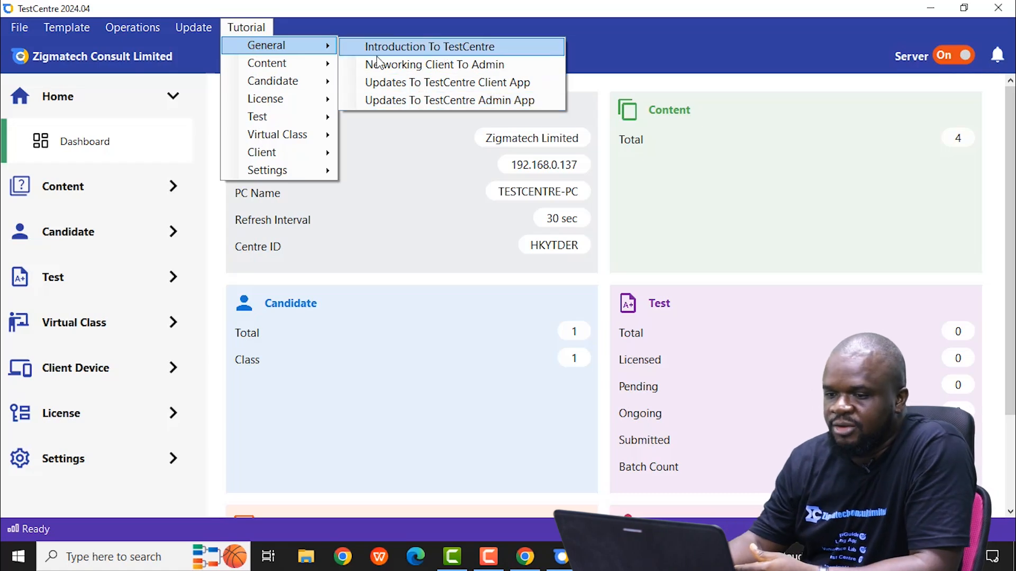
mouse_move(301, 61)
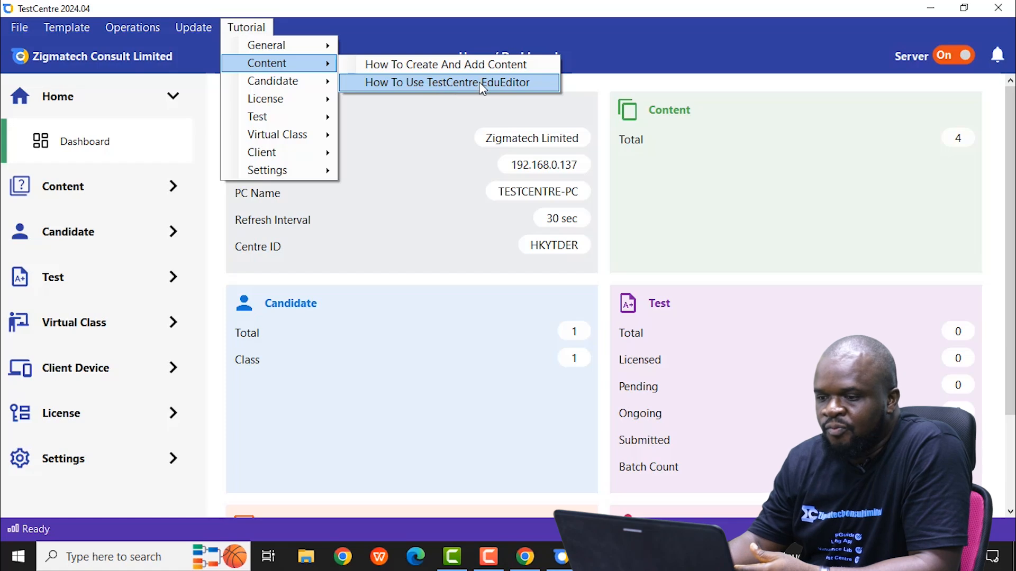
mouse_move(294, 85)
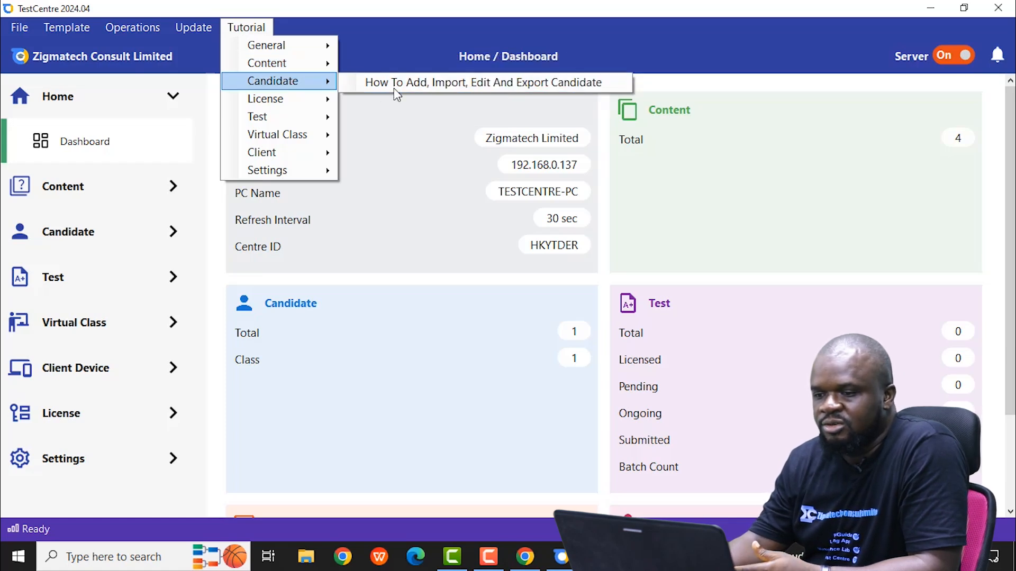
mouse_move(310, 100)
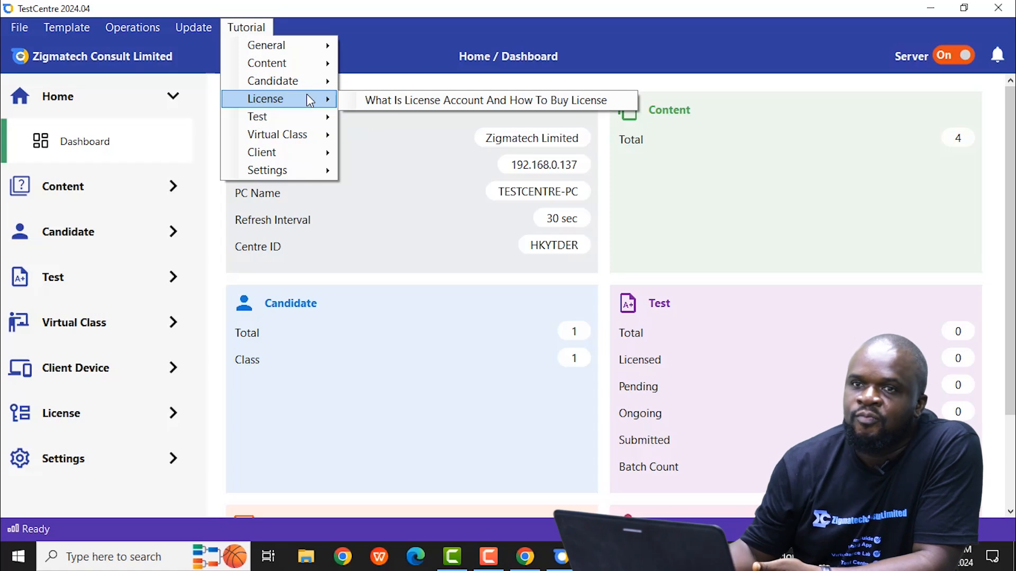
click(326, 33)
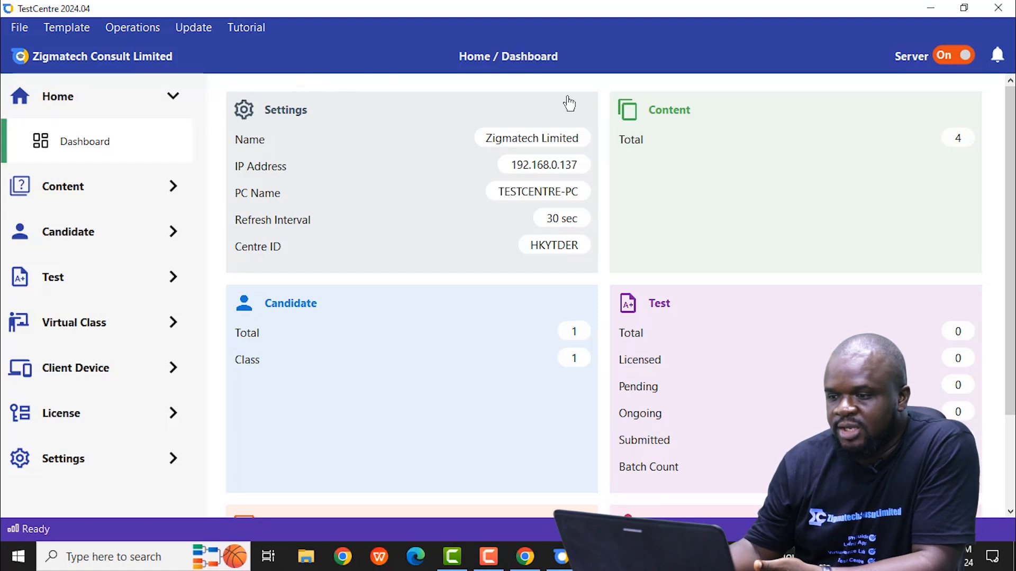
Step: Open the content management page and review the exam content already installed
click(99, 197)
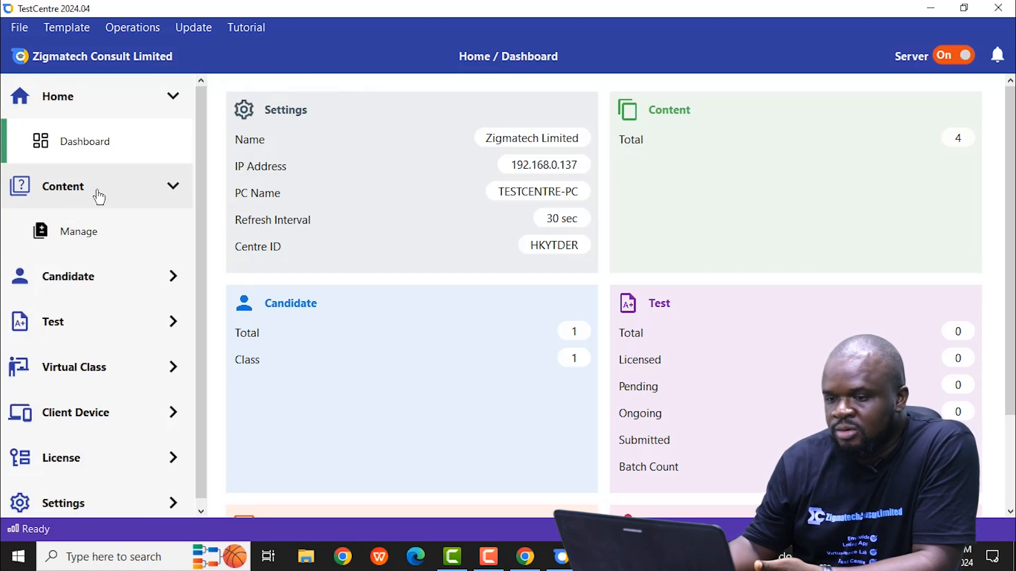
click(101, 234)
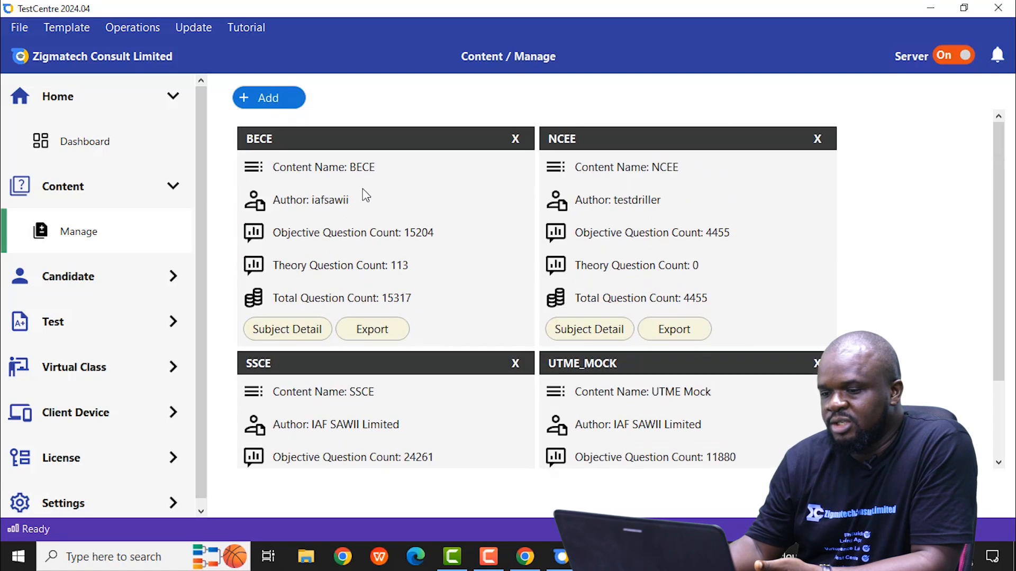
scroll(365, 196, down, 2)
scroll(497, 203, up, 1)
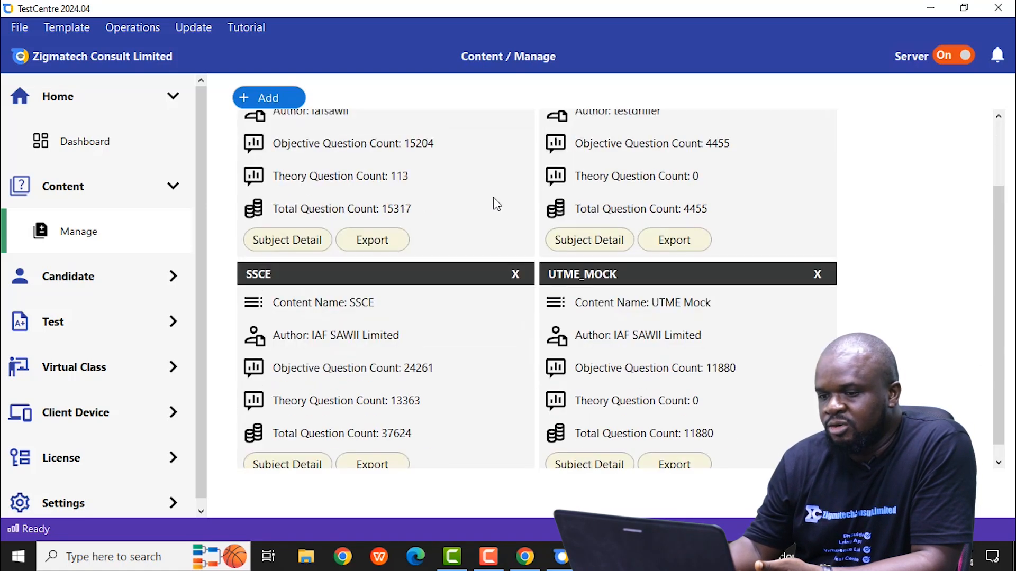
scroll(468, 185, up, 2)
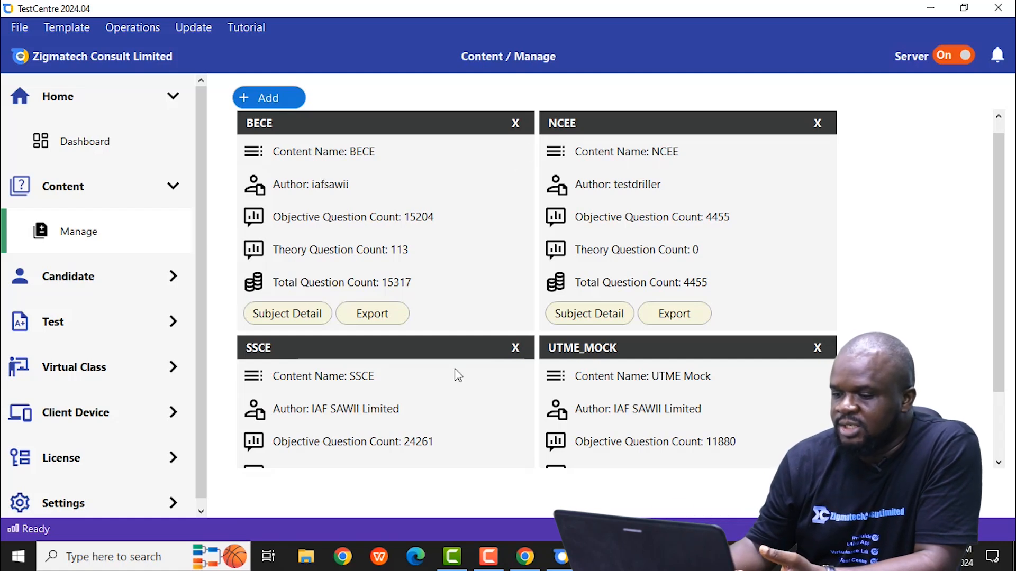
scroll(749, 411, down, 2)
scroll(750, 411, up, 2)
scroll(749, 411, down, 2)
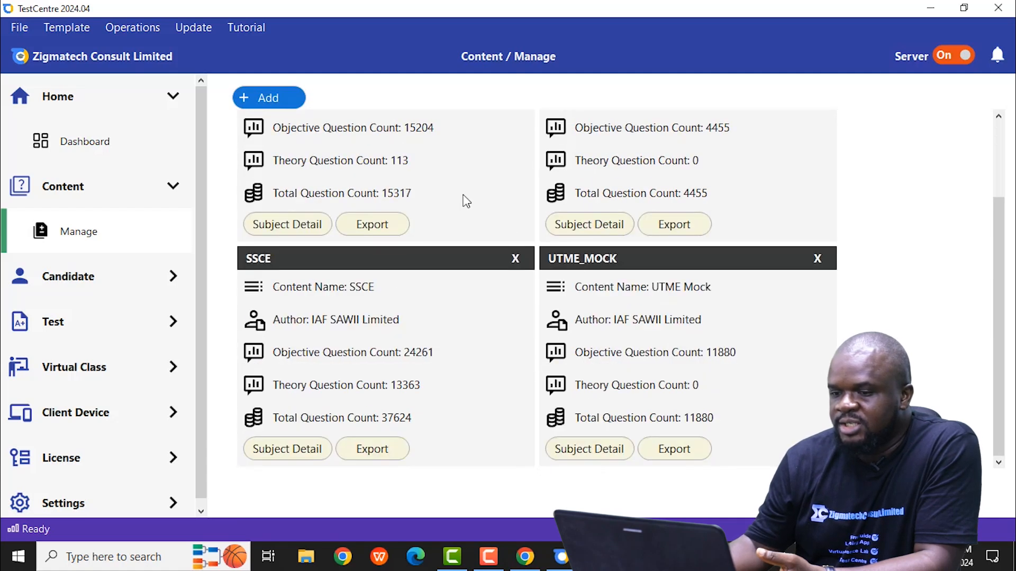
Step: Add the UTME Classroom content by downloading it from the TestCentre website, after looking through the available content names
click(272, 105)
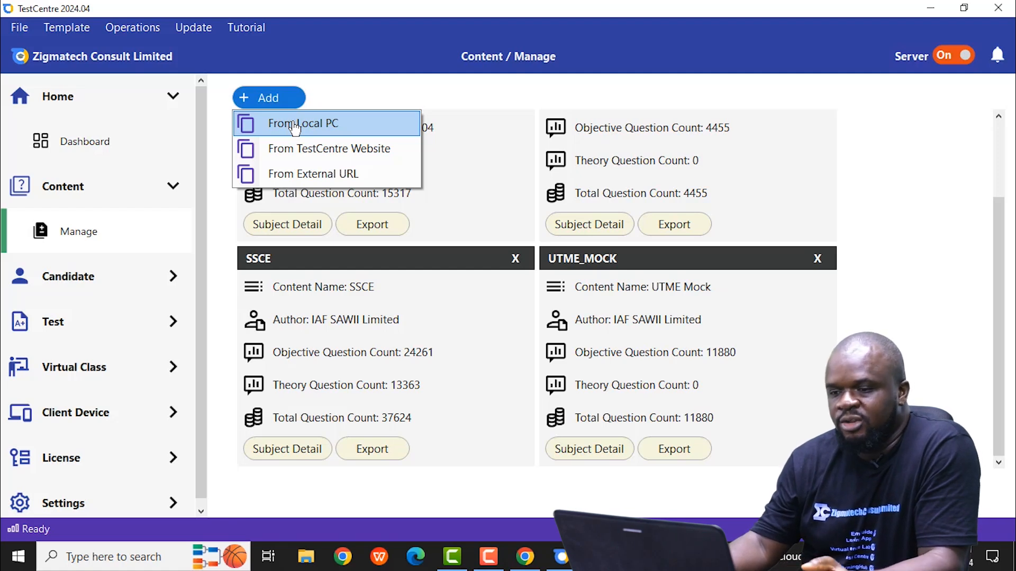
click(301, 148)
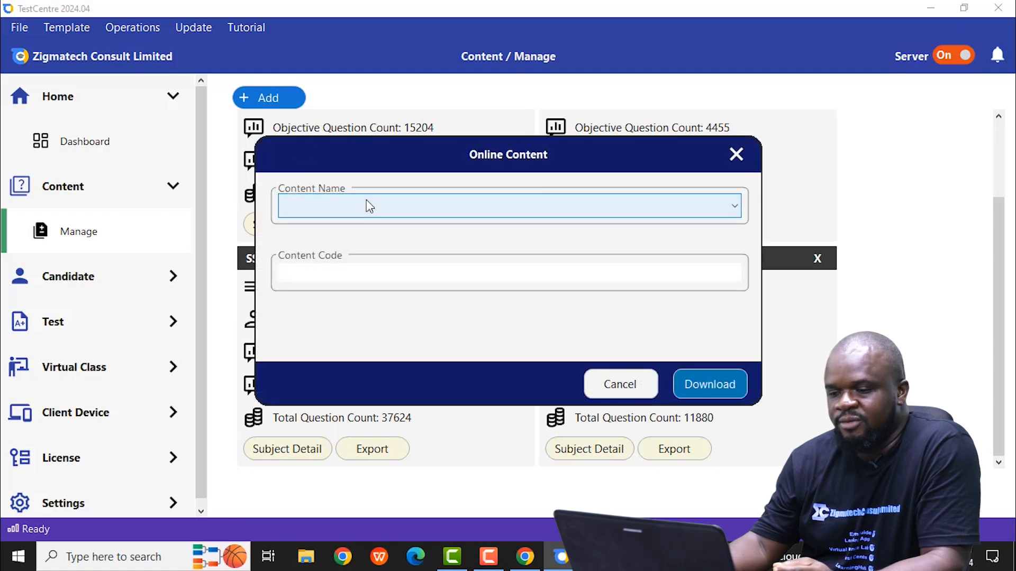
click(369, 205)
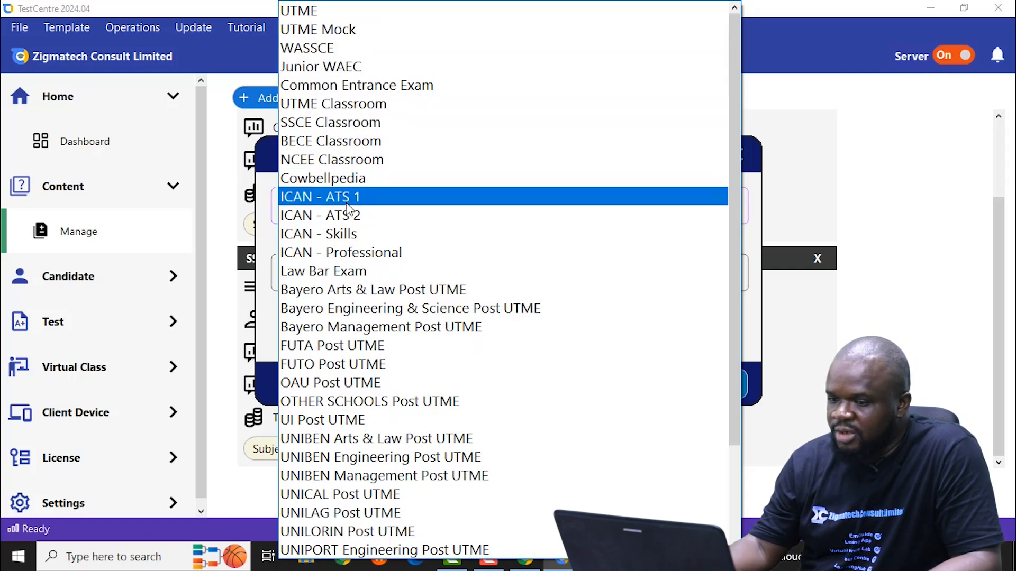
scroll(368, 417, down, 2)
scroll(368, 415, up, 2)
scroll(368, 416, down, 2)
scroll(368, 415, up, 3)
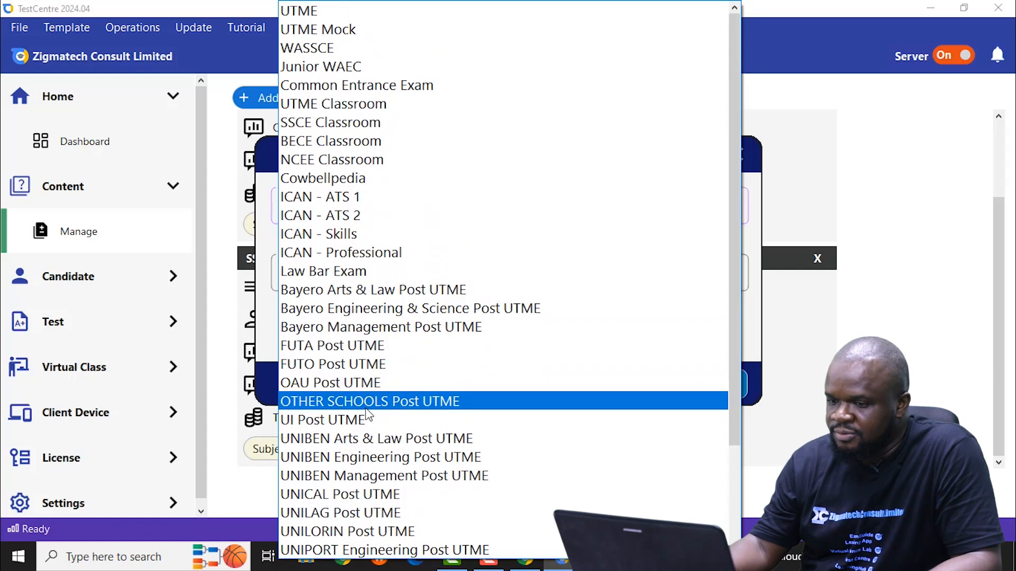
scroll(370, 416, down, 3)
scroll(477, 445, up, 3)
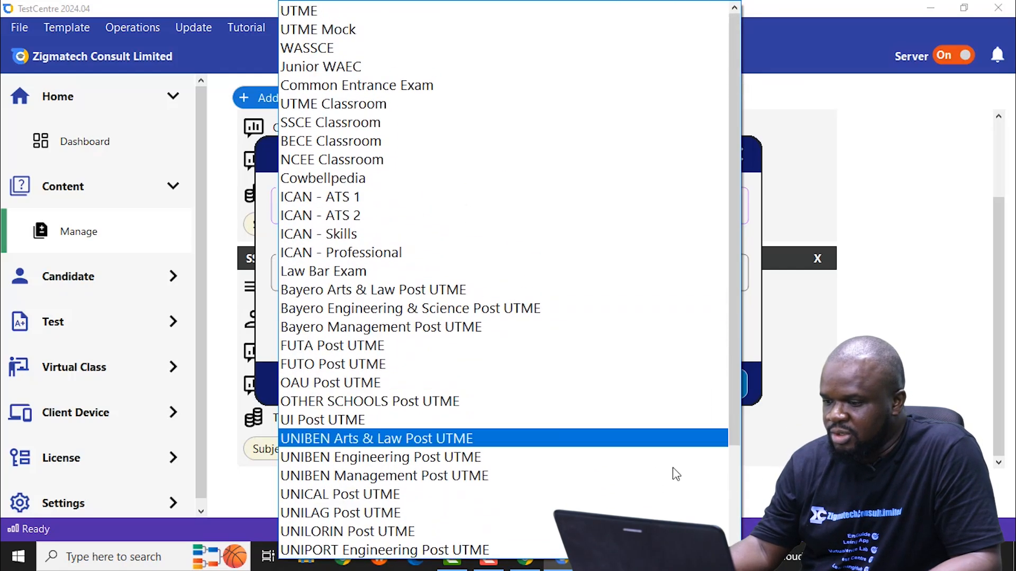
scroll(476, 444, down, 3)
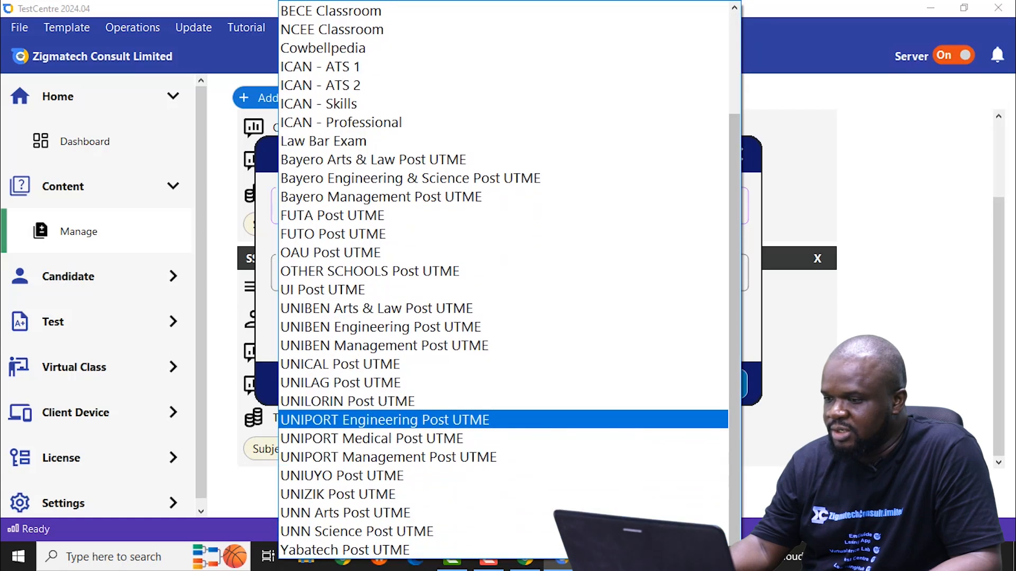
click(735, 8)
click(734, 7)
click(735, 7)
click(735, 8)
click(735, 8)
scroll(433, 32, down, 3)
scroll(418, 40, up, 1)
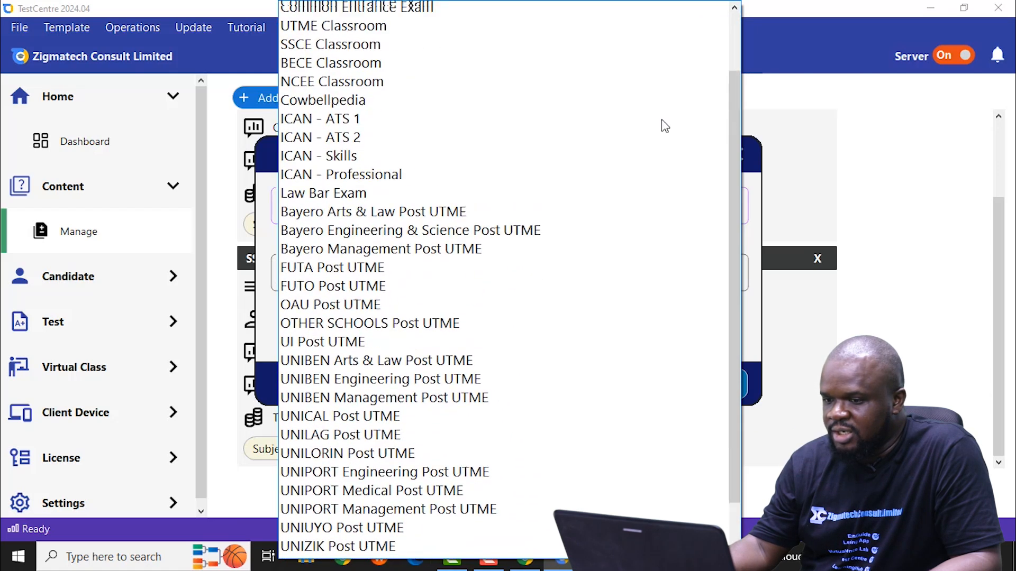
scroll(576, 181, down, 1)
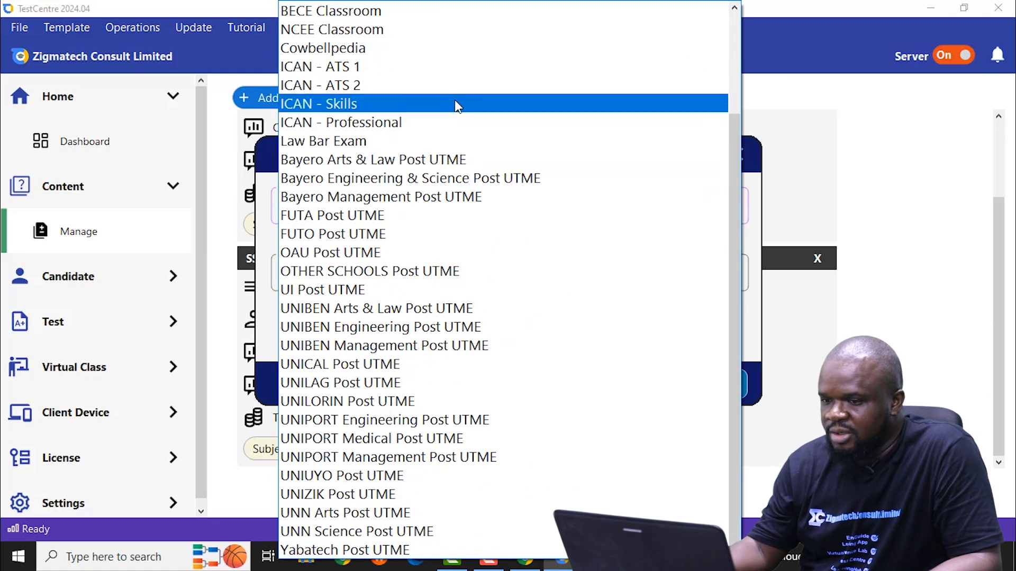
scroll(454, 102, up, 1)
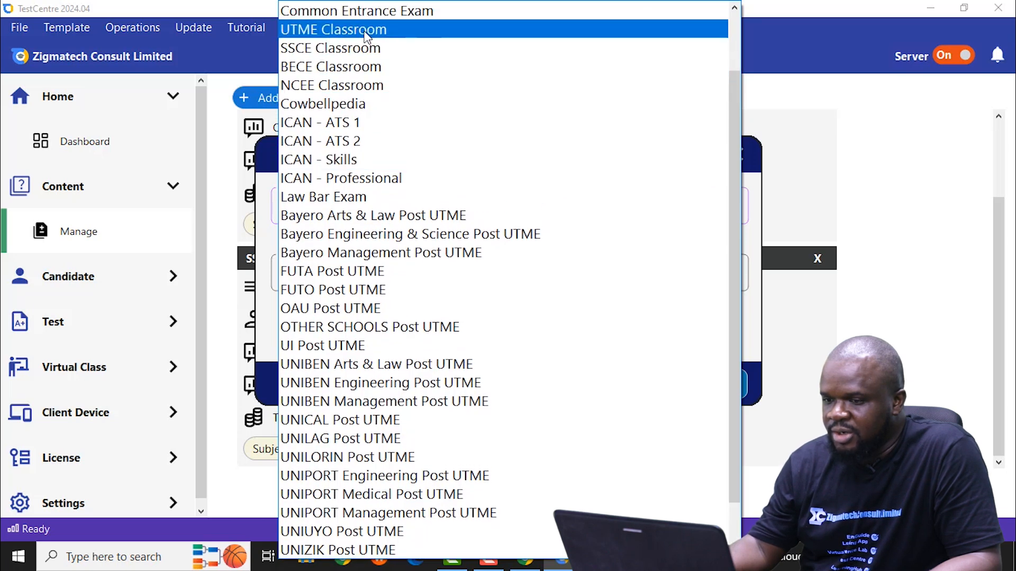
click(365, 31)
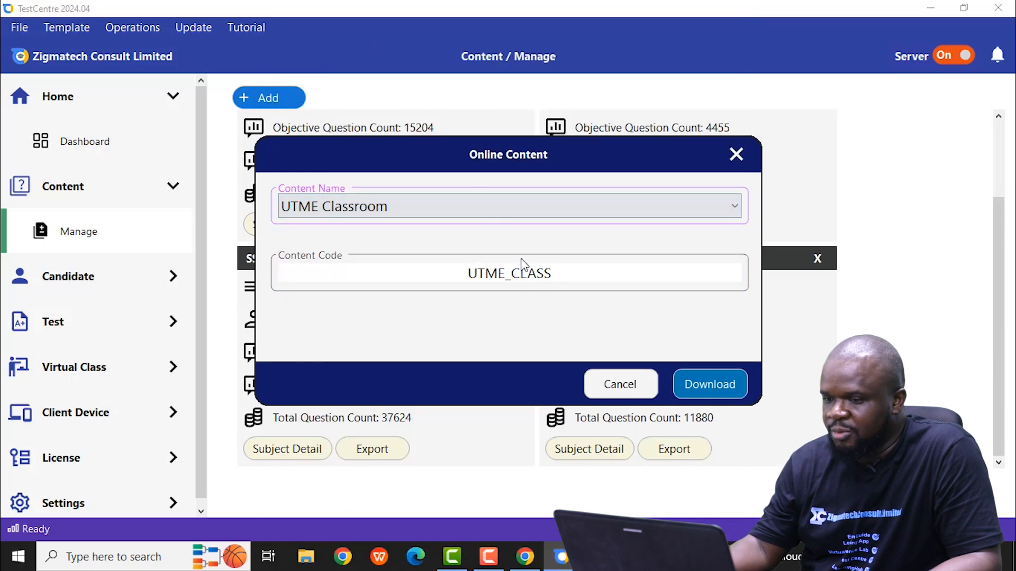
click(706, 385)
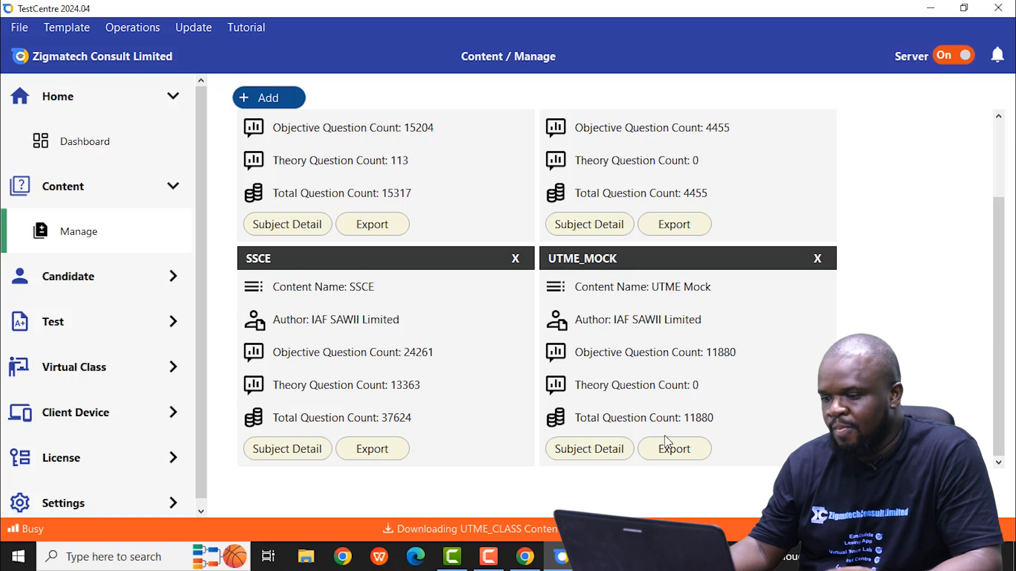
Step: Add the NCEE Classroom content by downloading it from the TestCentre website
click(270, 97)
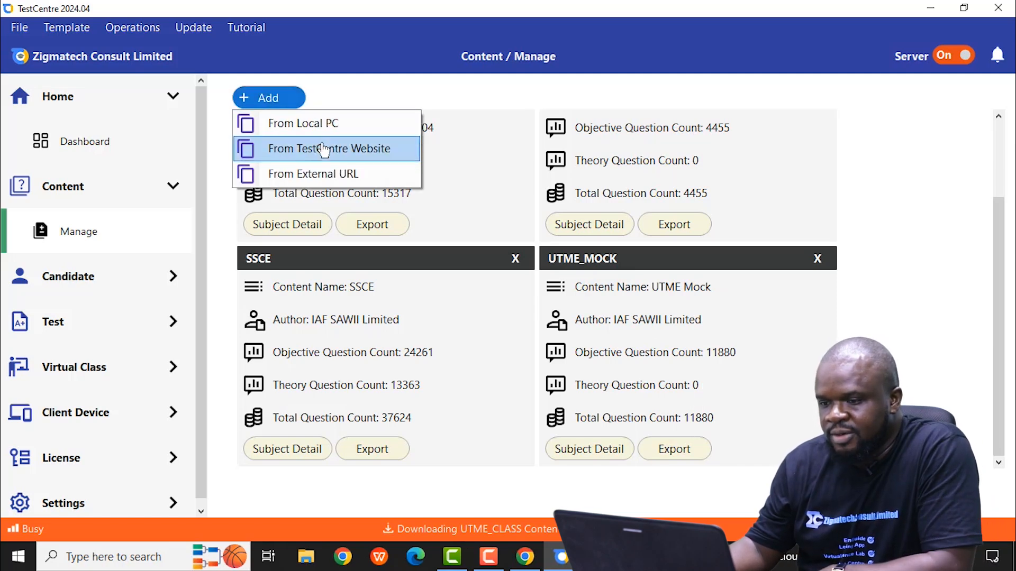
click(322, 149)
click(369, 213)
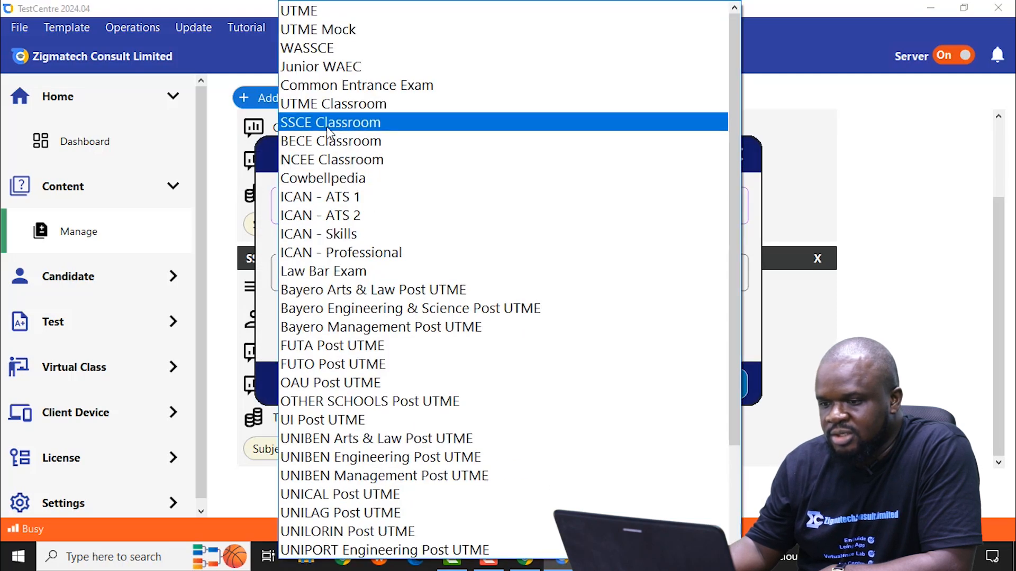
click(332, 154)
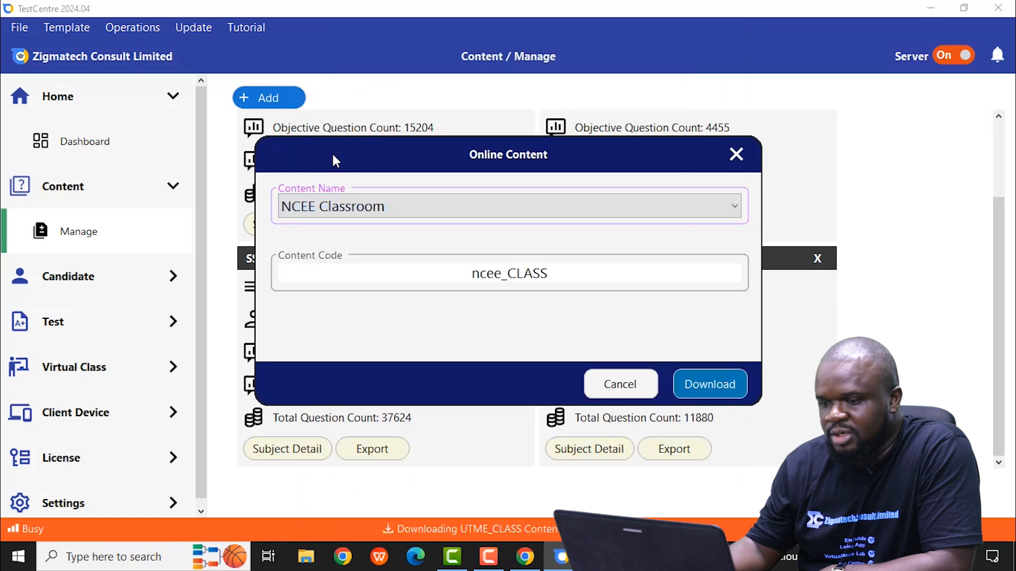
click(697, 390)
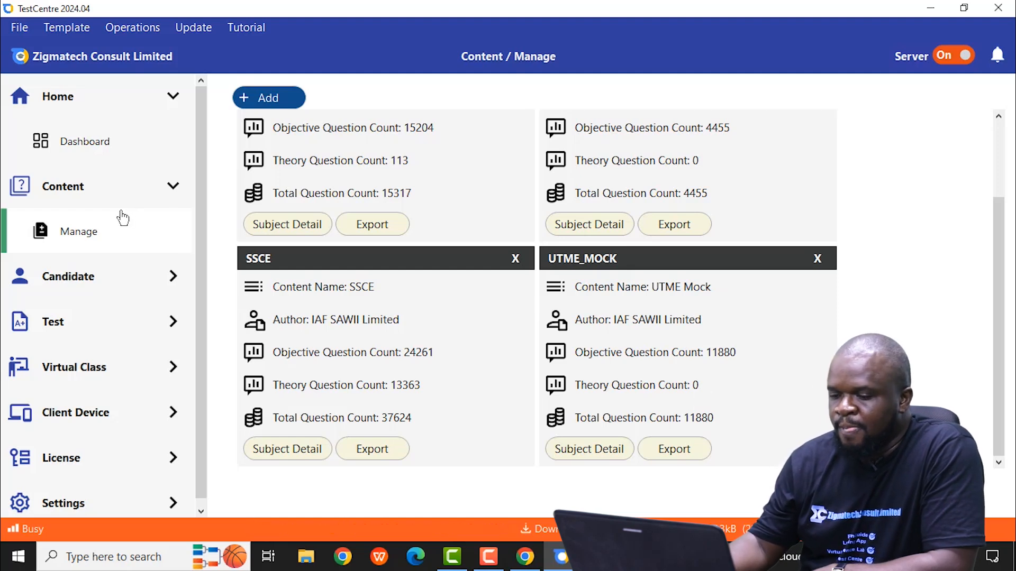
click(269, 97)
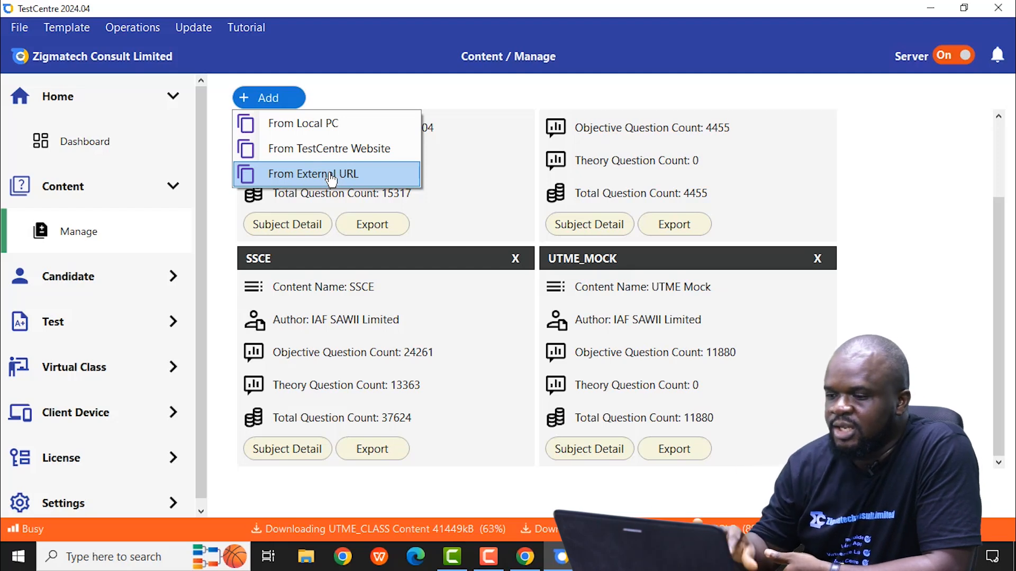
click(877, 143)
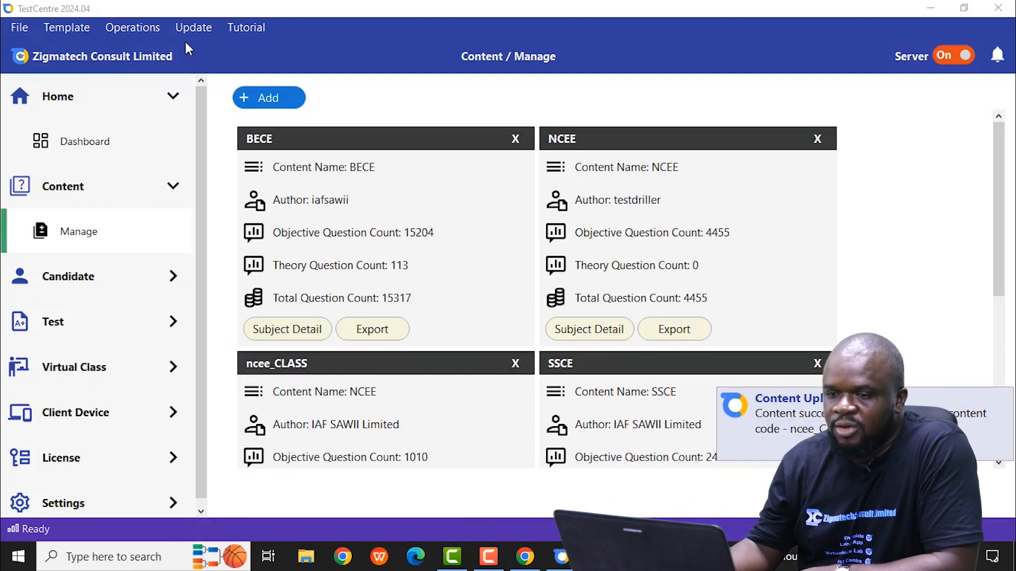
Step: Download the TestCentre PC client app to the Desktop with the file name TestCentre Client
click(19, 31)
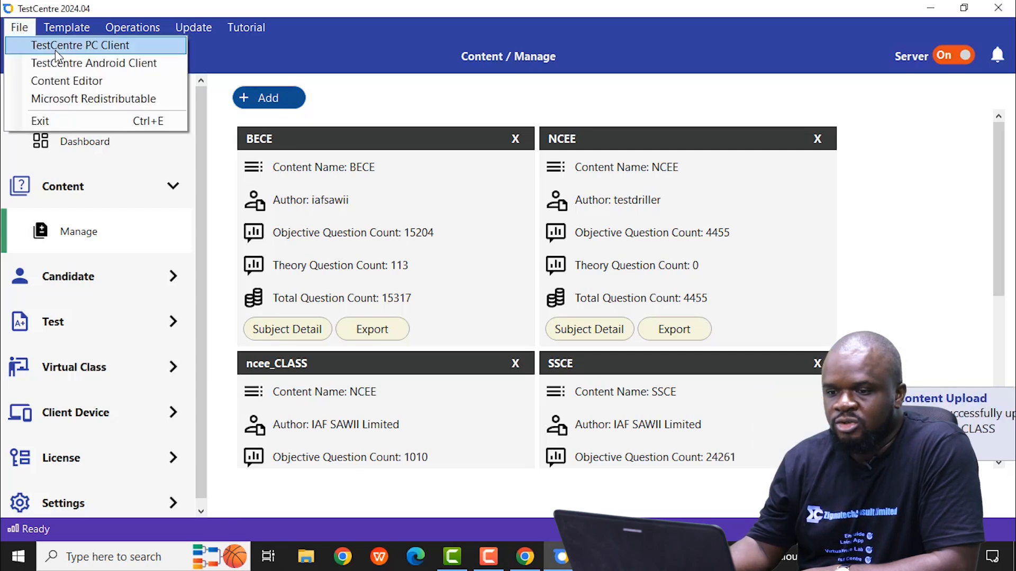
click(94, 44)
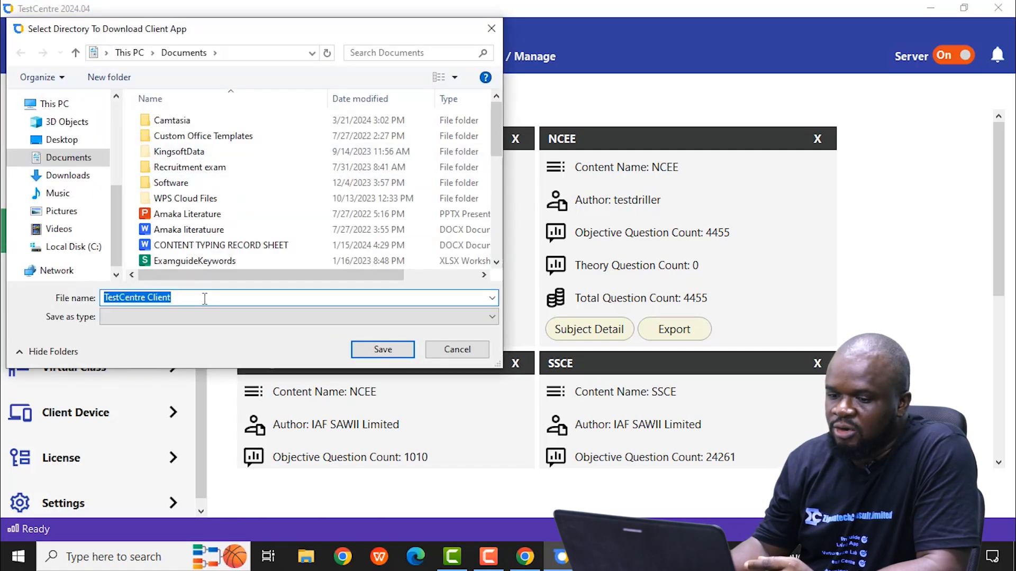
click(66, 142)
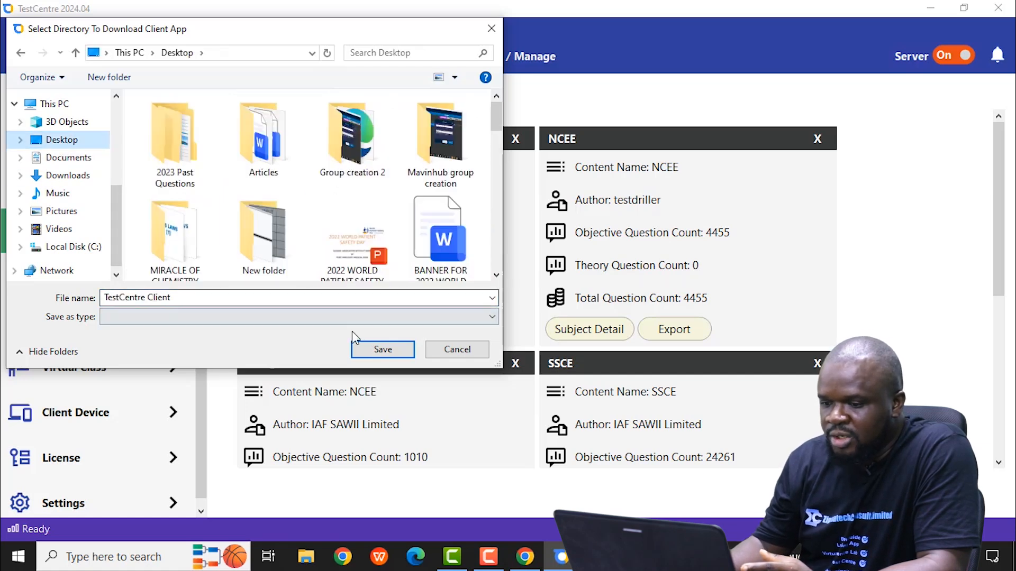
click(382, 351)
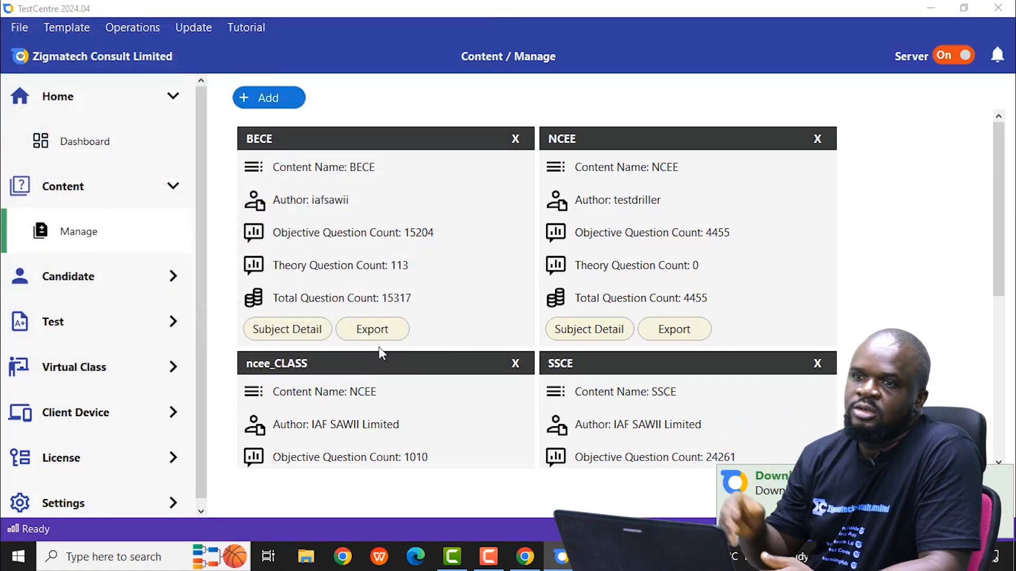
Step: Download the Content Editor app to the Desktop with the file name EduEditor
click(31, 33)
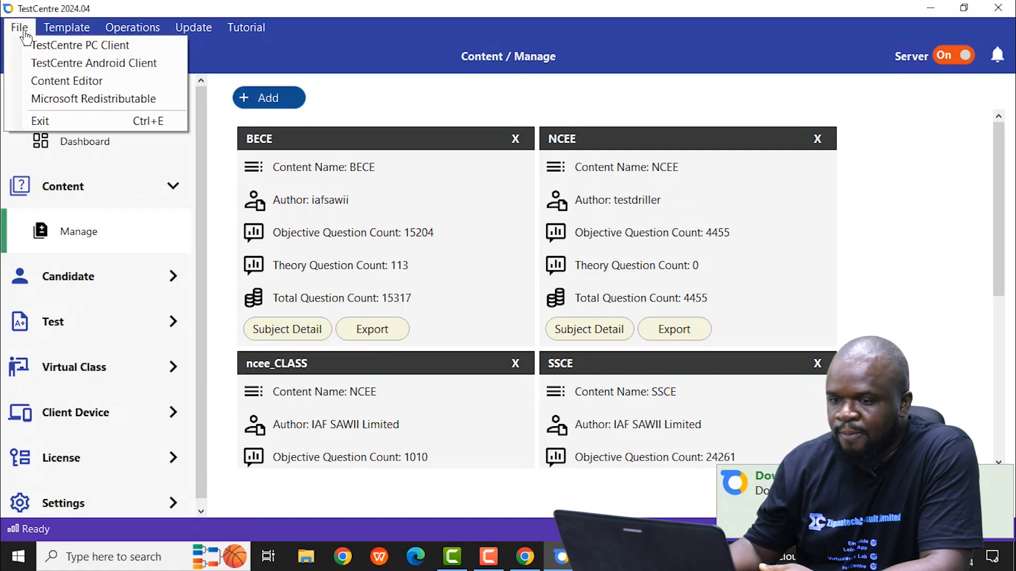
click(75, 80)
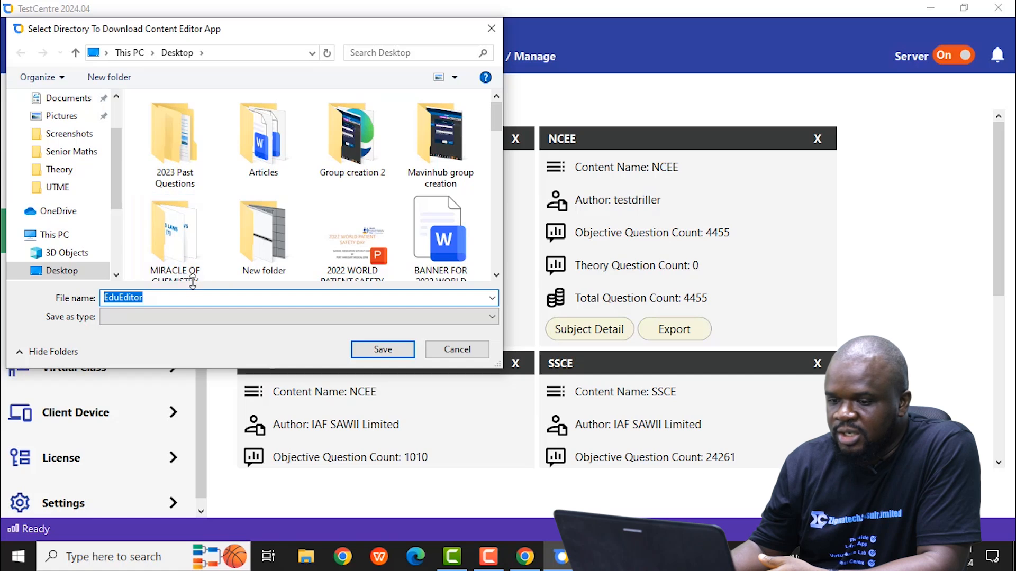
click(383, 351)
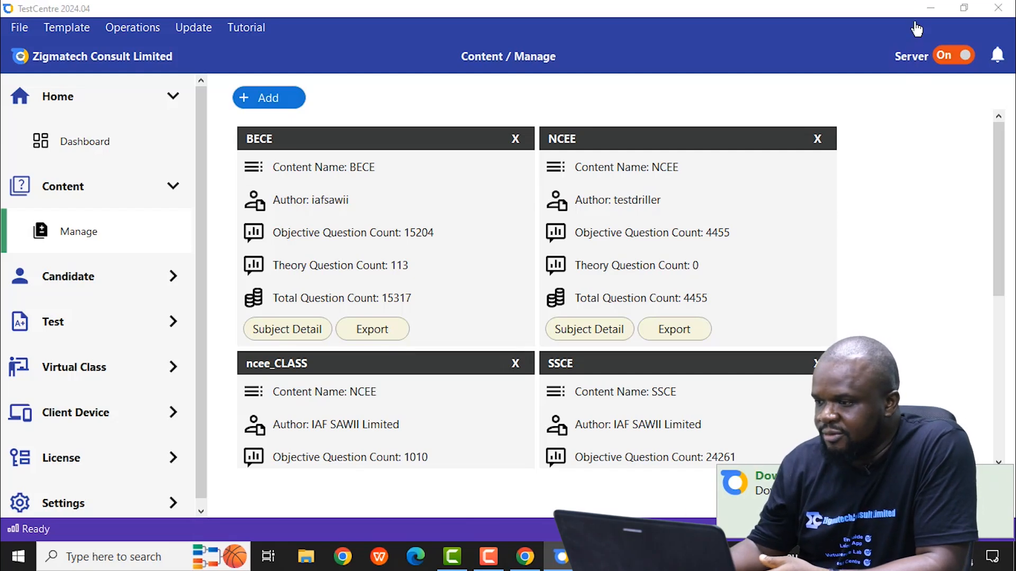
Step: Go to the desktop and try to move the EduEditor and TestCentre Client icons into the empty area
click(931, 8)
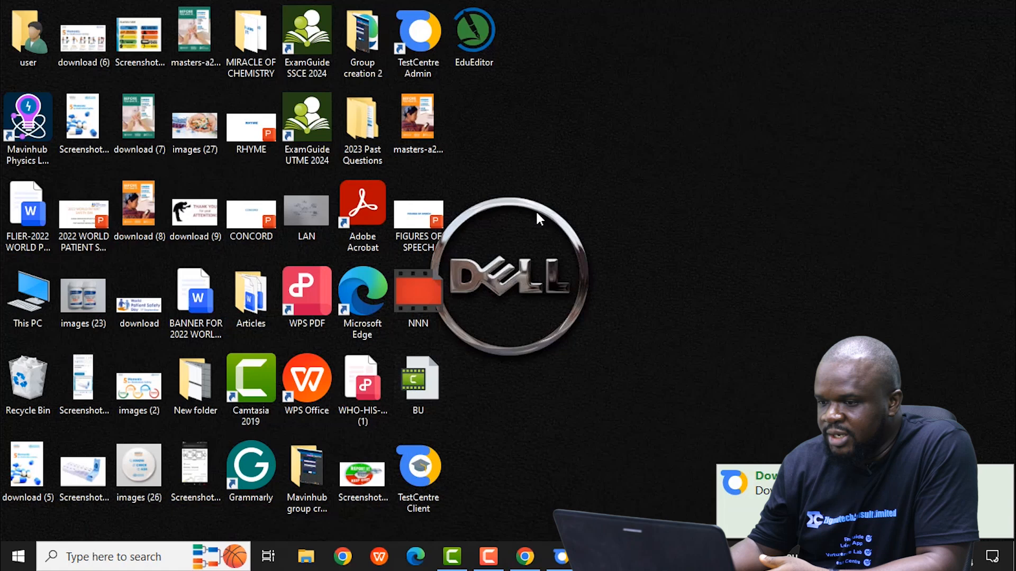
drag(473, 41, 551, 50)
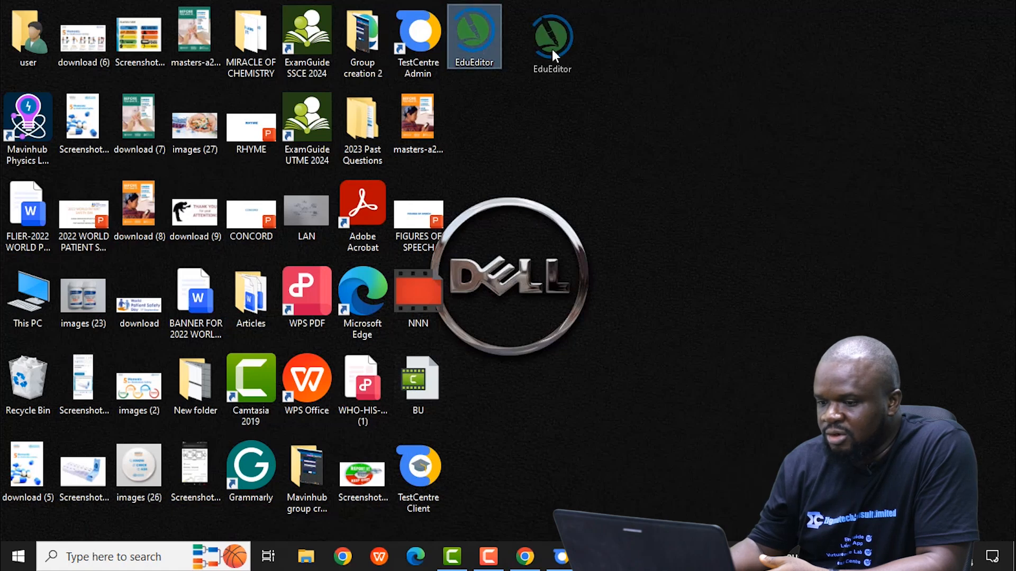
drag(430, 469, 600, 217)
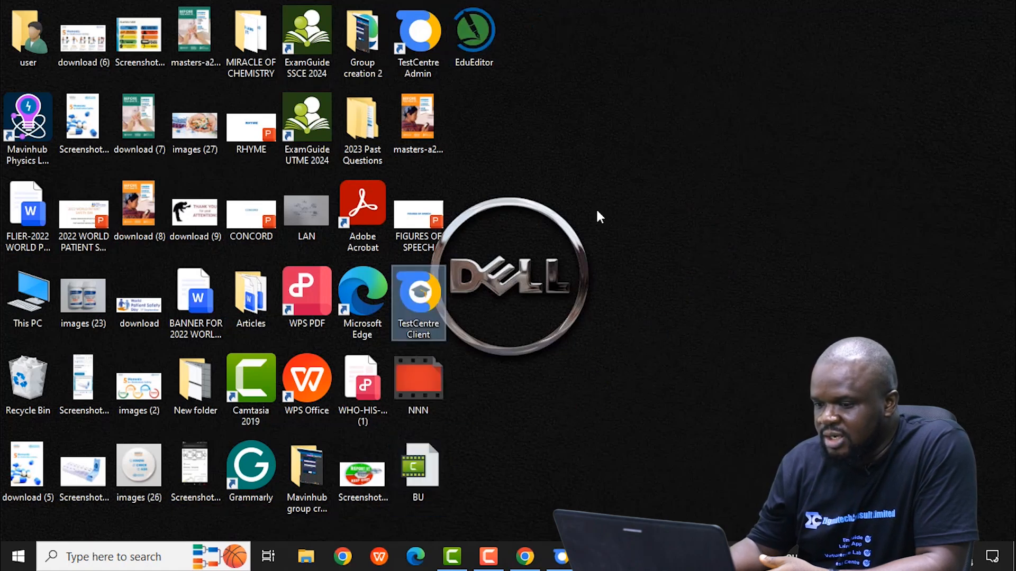
Step: Launch TestCentre Client from the desktop and allow it through Windows Defender Firewall on public networks
double_click(418, 307)
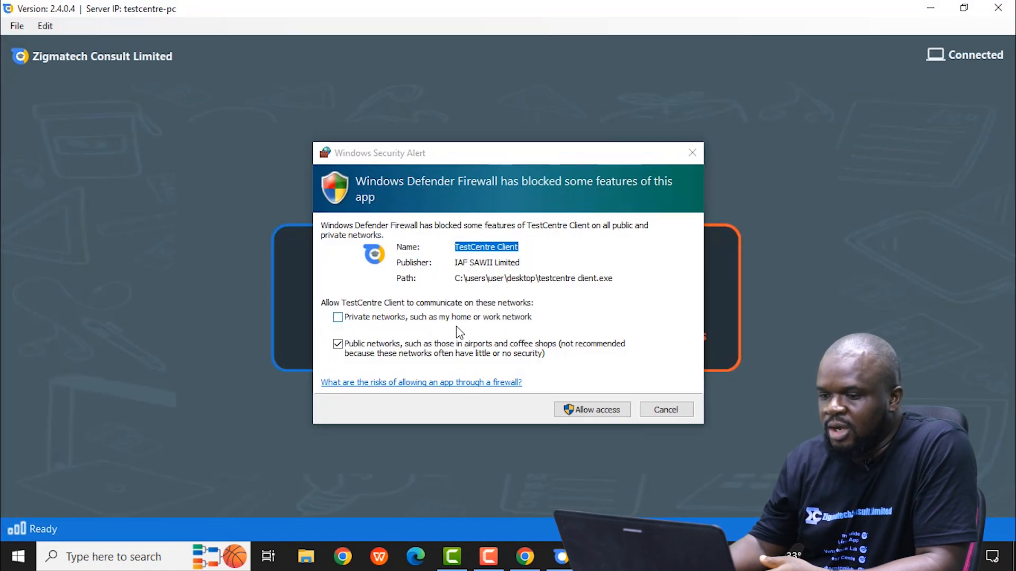
click(596, 411)
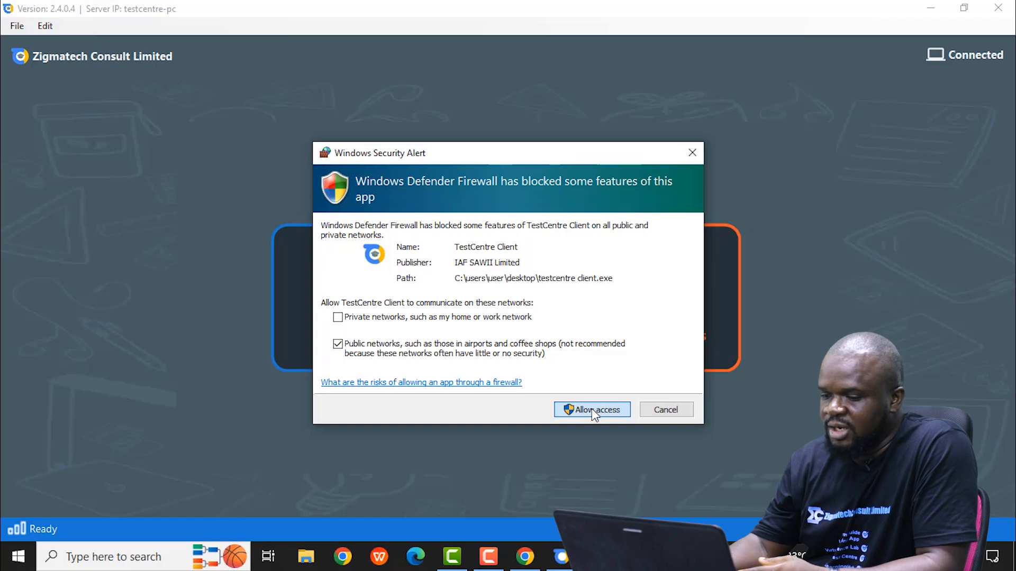
click(595, 412)
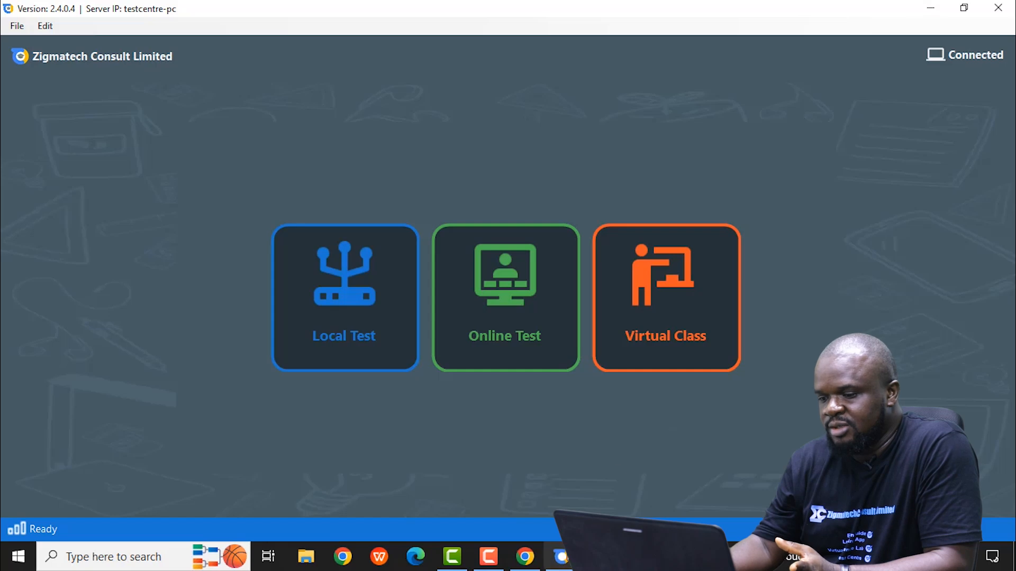
Step: Switch back to TestCentre Admin and look through the cards of the installed exam content
click(564, 557)
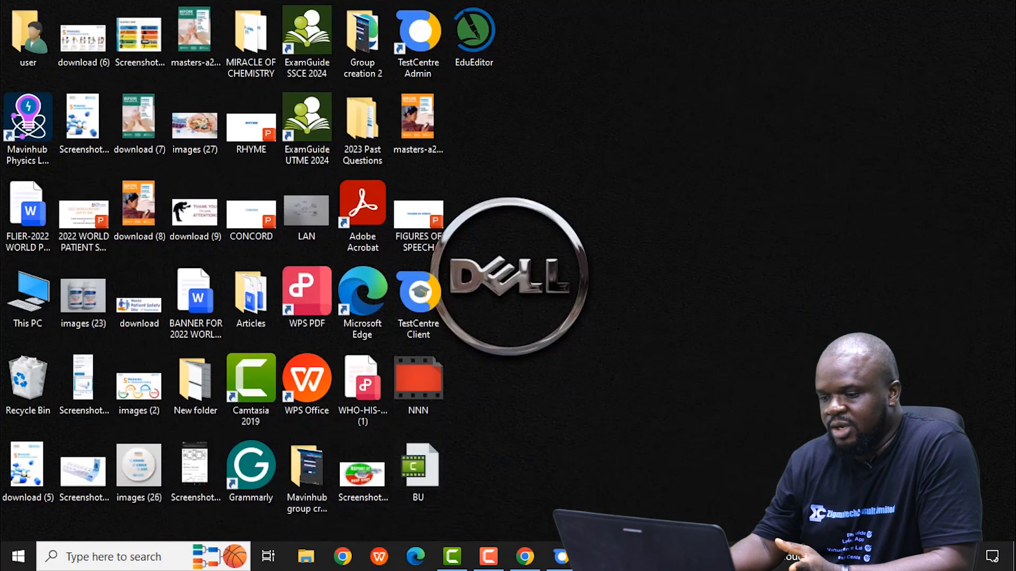
click(565, 558)
click(561, 561)
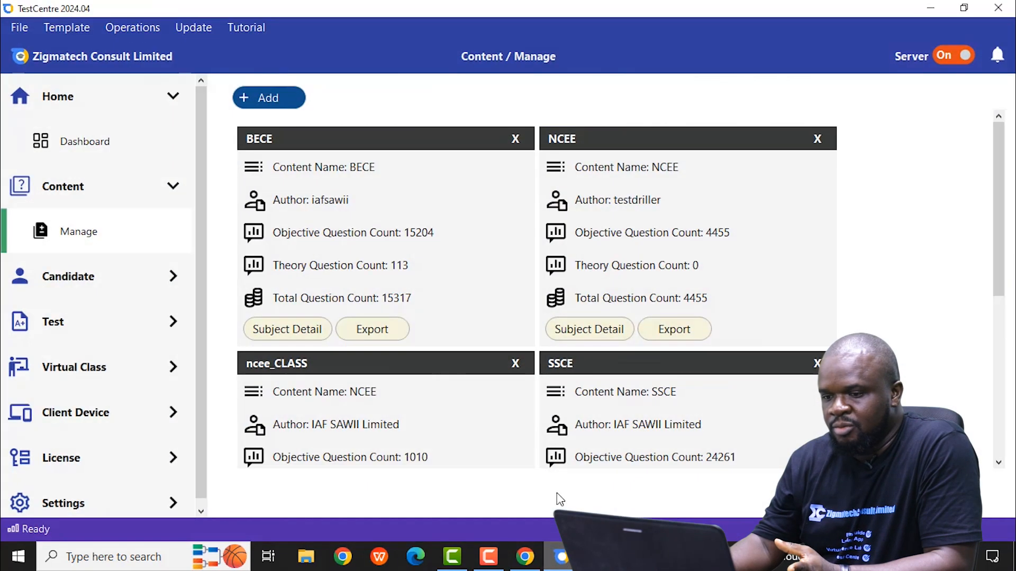
scroll(354, 264, down, 2)
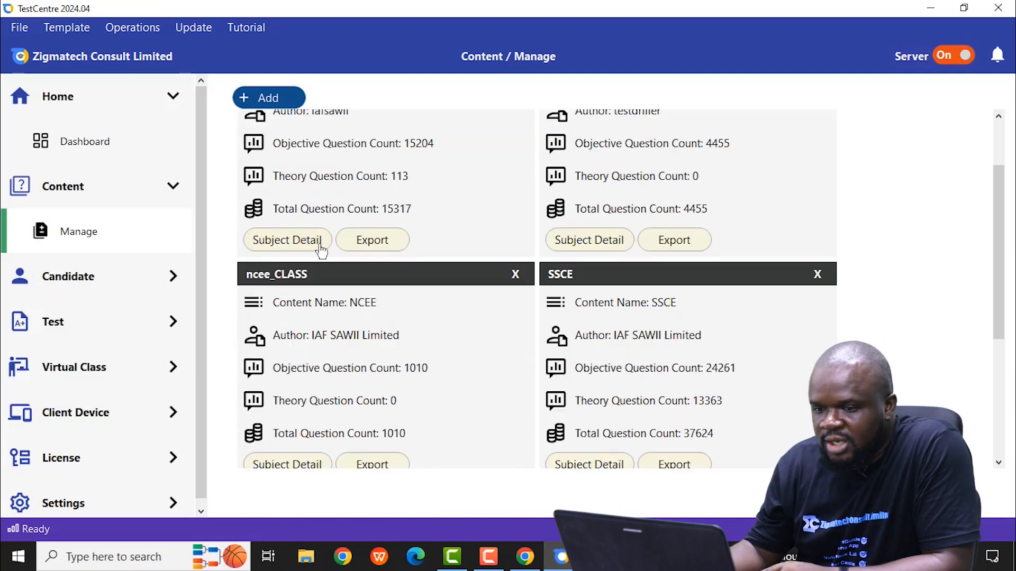
click(95, 232)
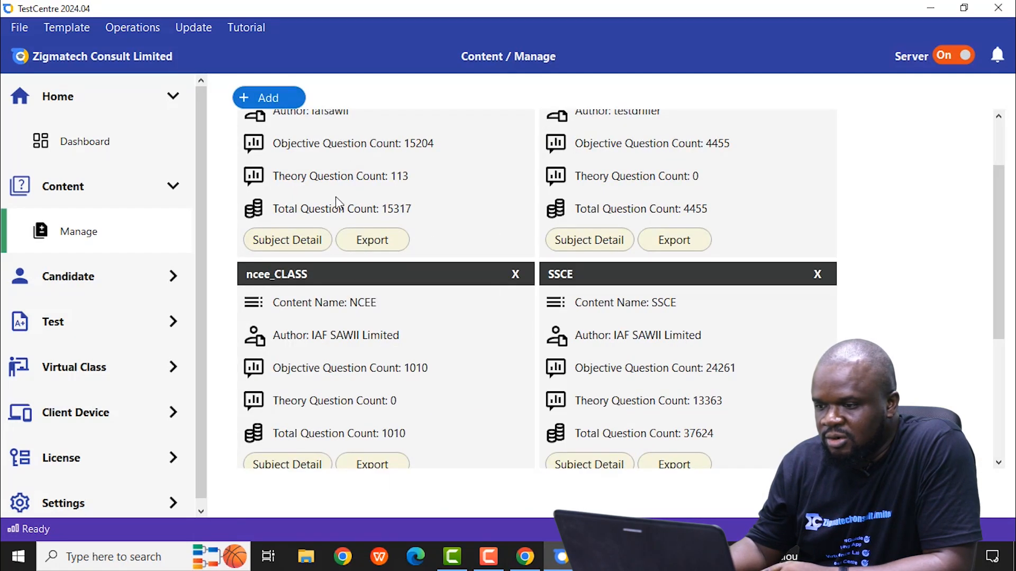
scroll(339, 204, up, 2)
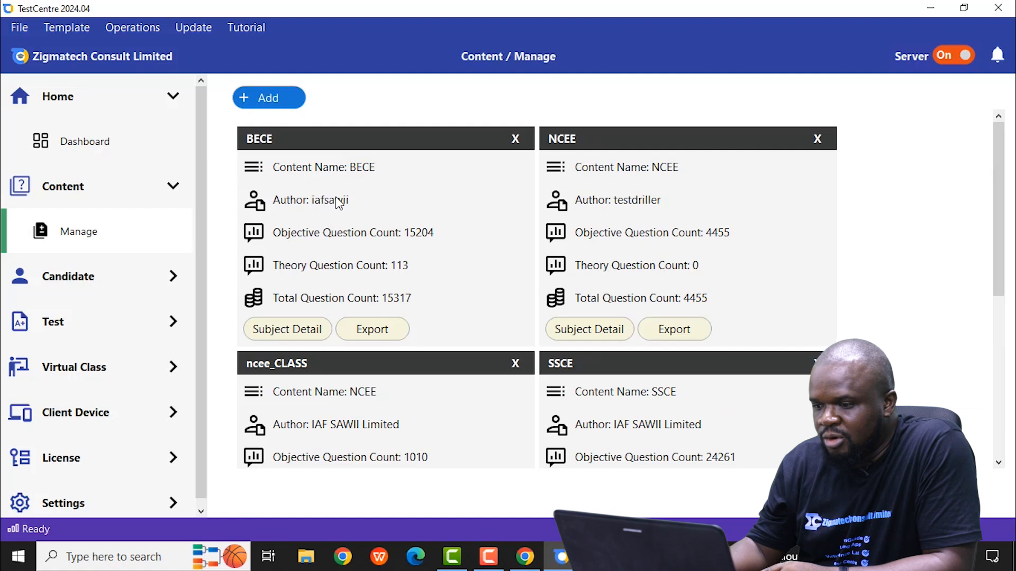
scroll(339, 203, down, 5)
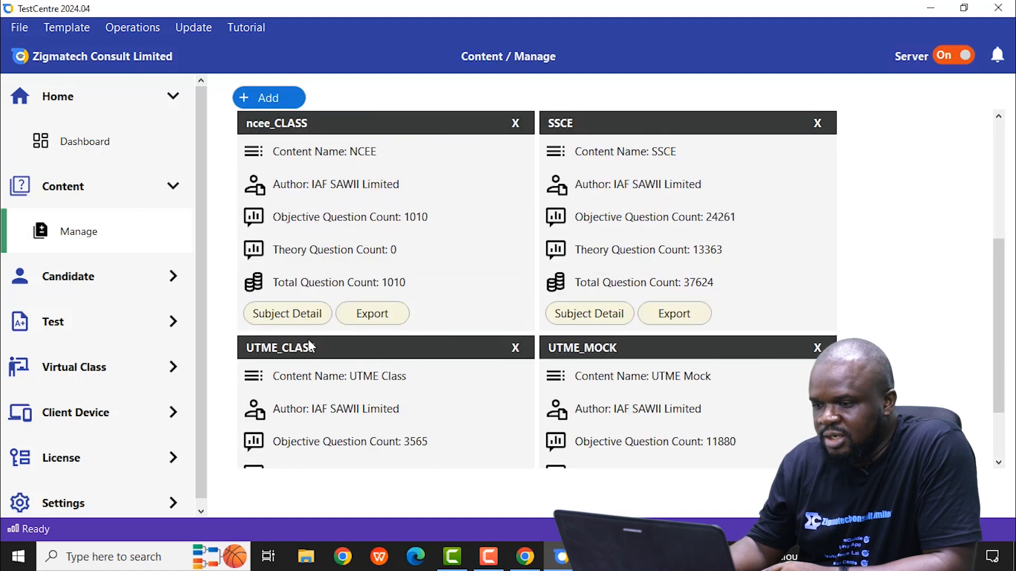
scroll(281, 240, down, 2)
scroll(284, 241, up, 7)
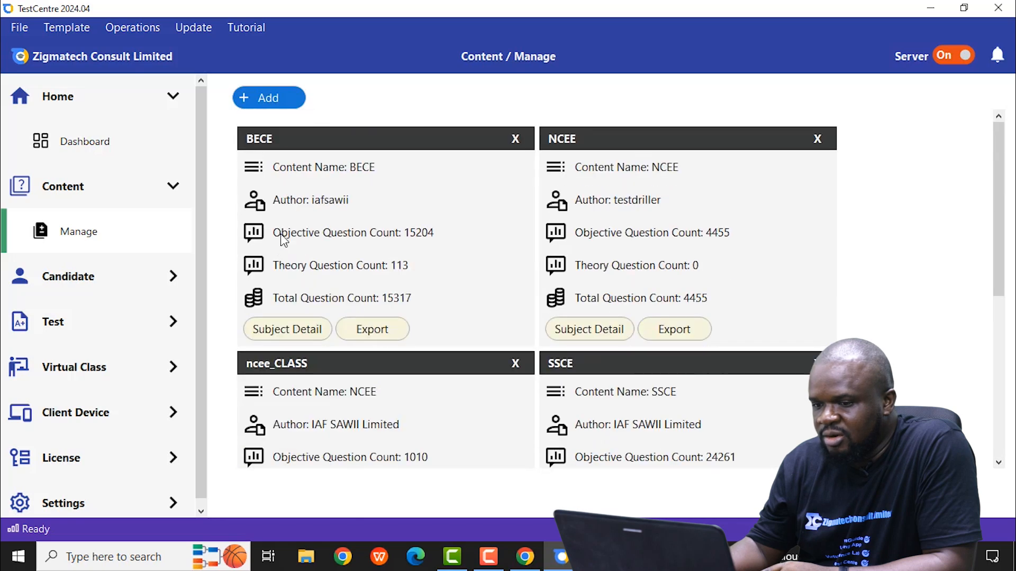
scroll(284, 240, down, 4)
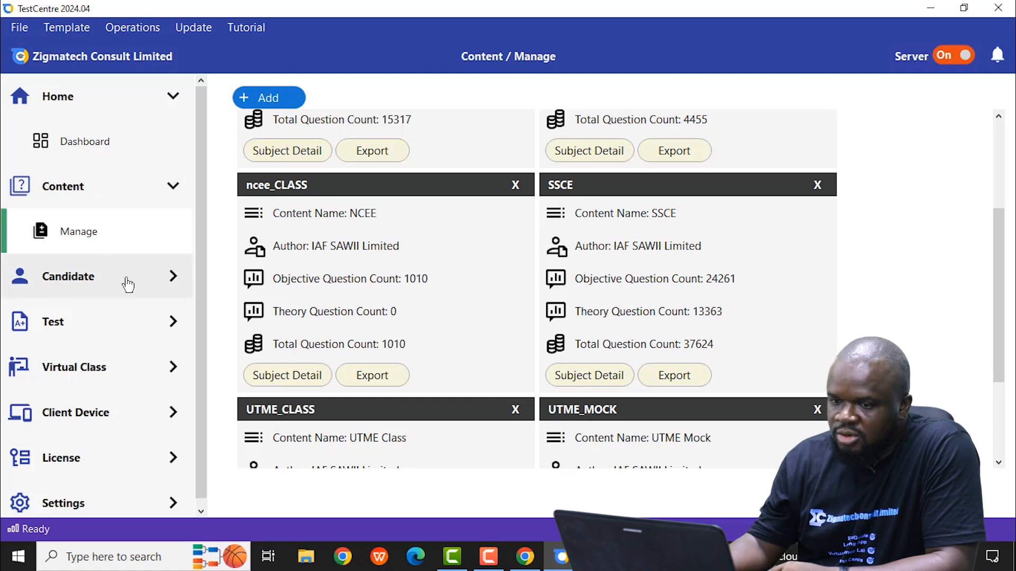
click(76, 33)
click(74, 30)
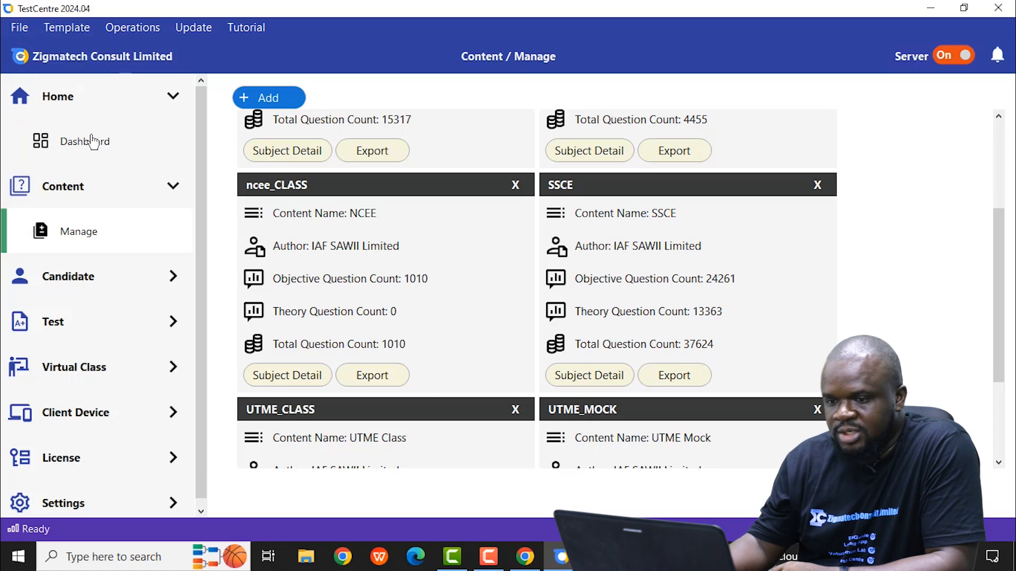
Step: Start a new candidate record on the candidate management page and replace the suggested registration number with the candidate's own
click(164, 278)
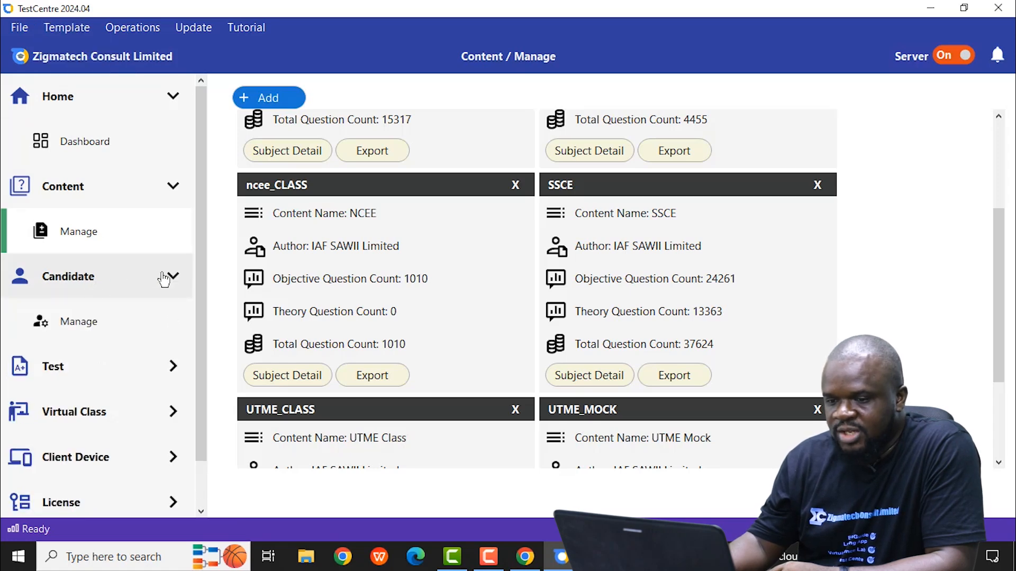
click(92, 328)
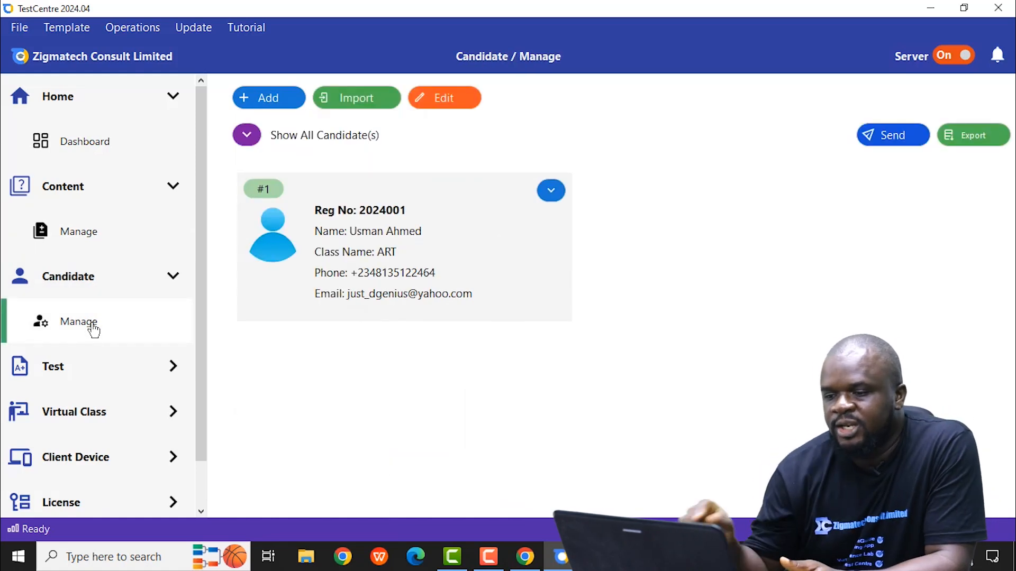
click(268, 101)
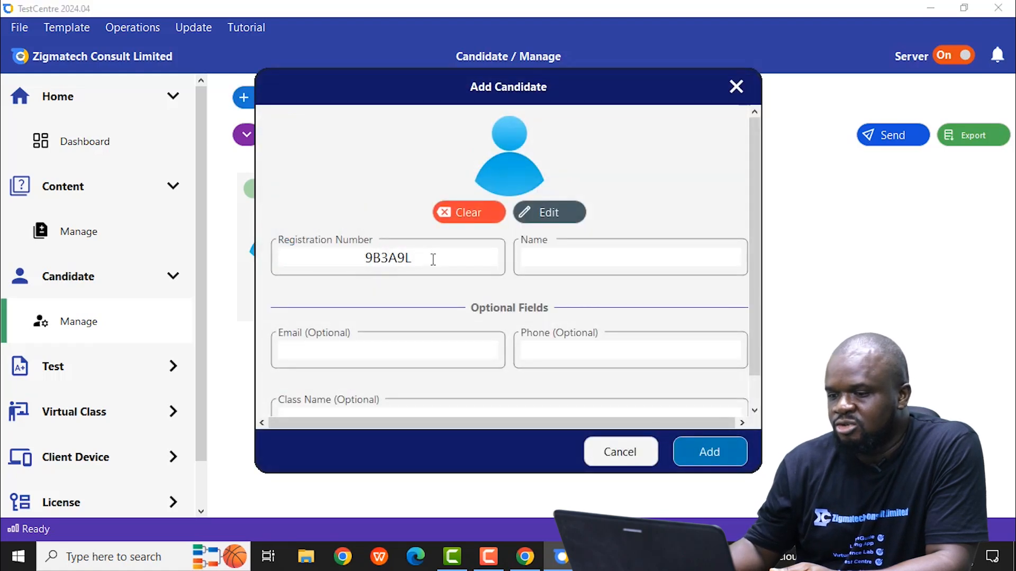
click(432, 258)
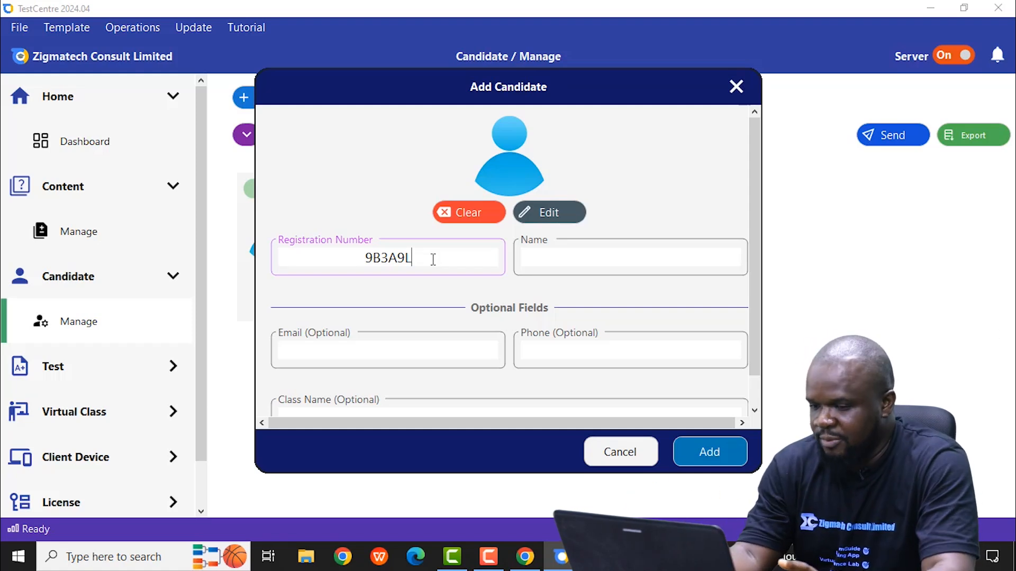
key(BackSpace)
key(BackSpace)
key(BackSpace)
key(BackSpace)
key(BackSpace)
key(BackSpace)
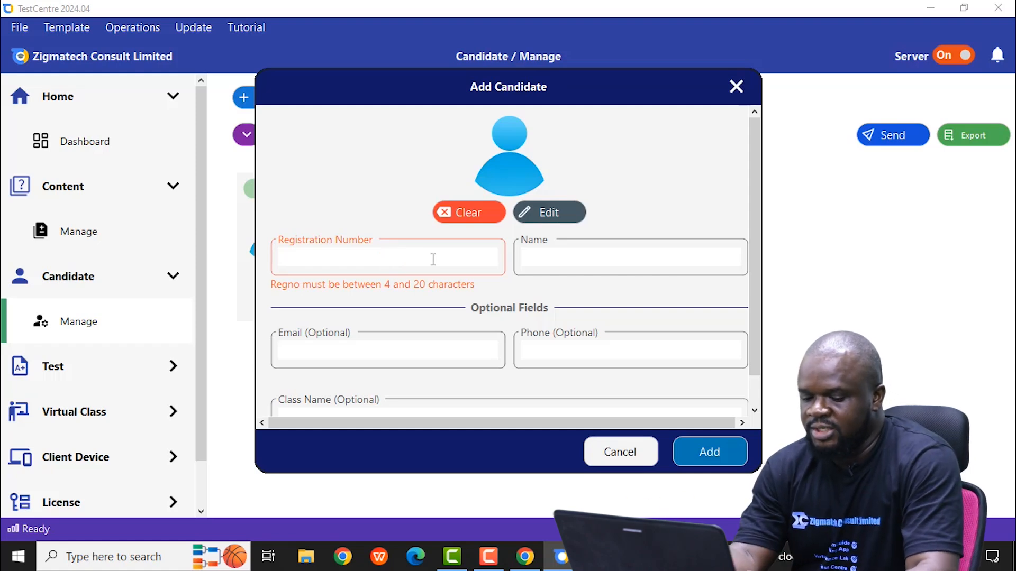
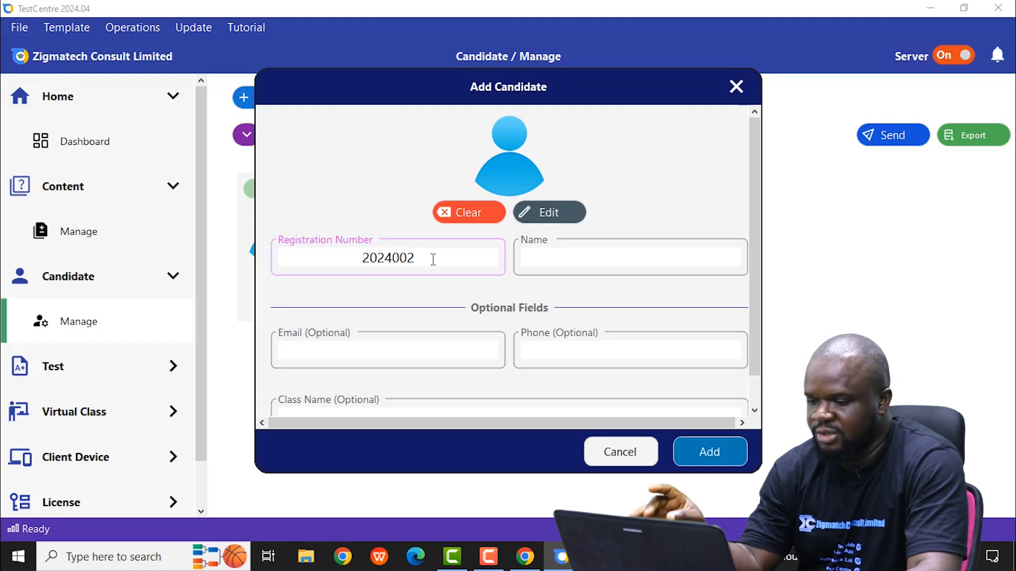
Step: Enter the new candidate's full name
click(549, 259)
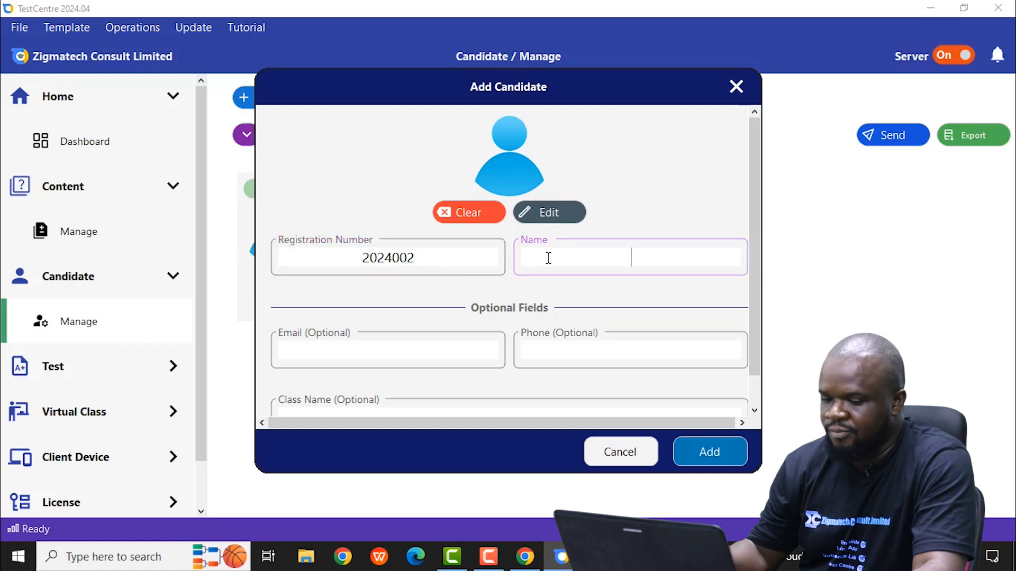
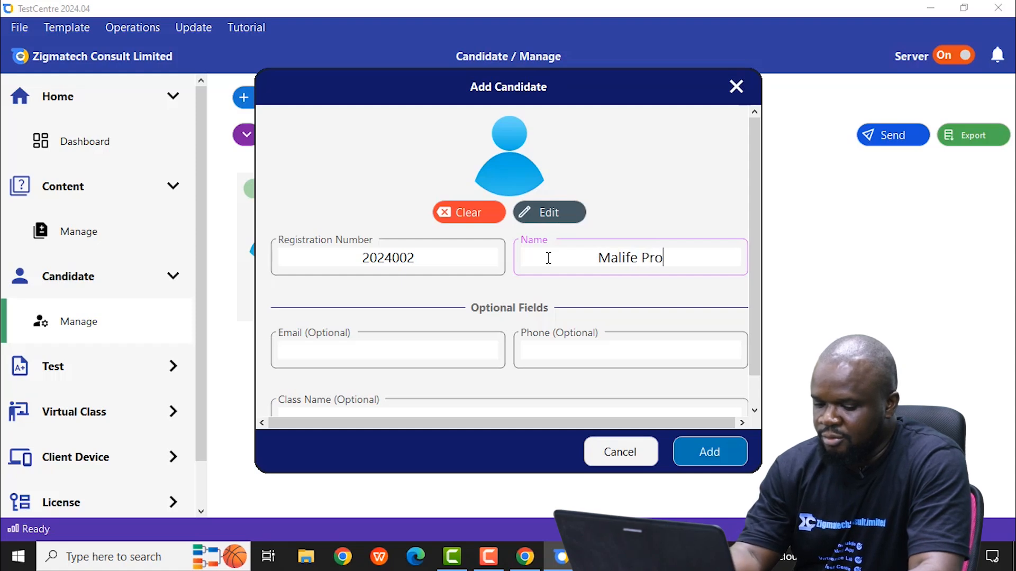
Step: Fill in the new candidate's optional e-mail address
click(353, 348)
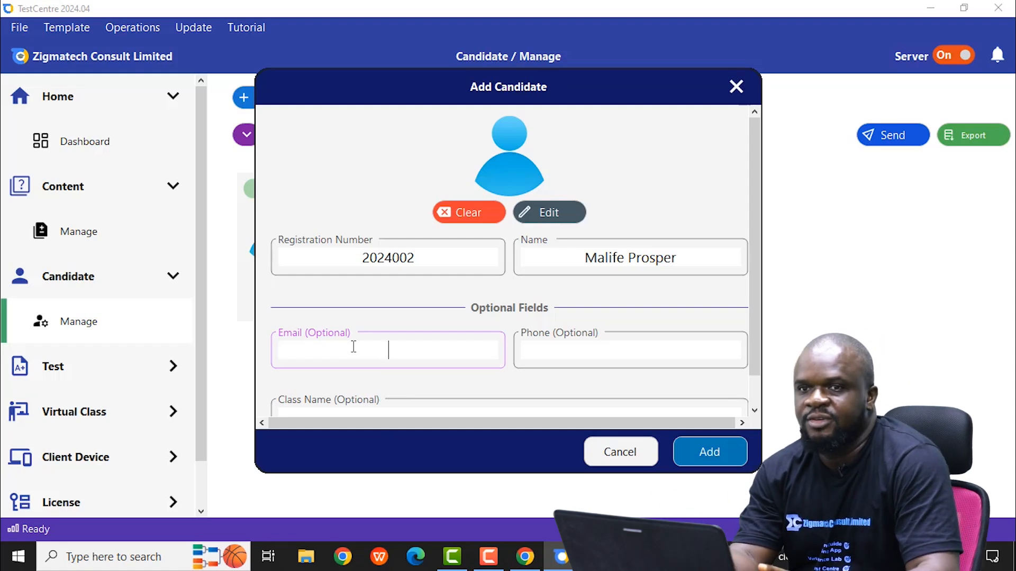
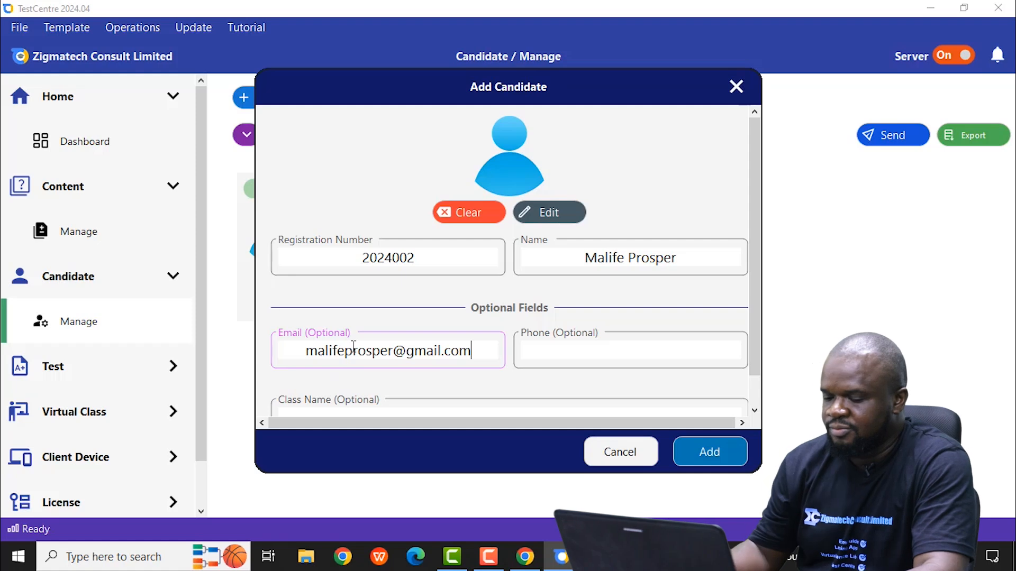
Step: Enter the new candidate's phone number in the optional fields
click(535, 349)
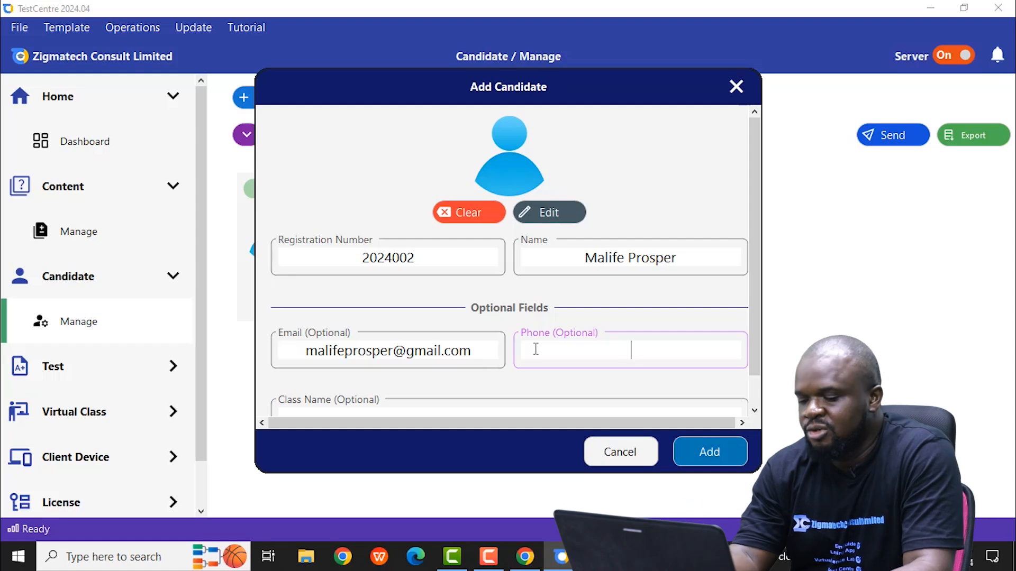
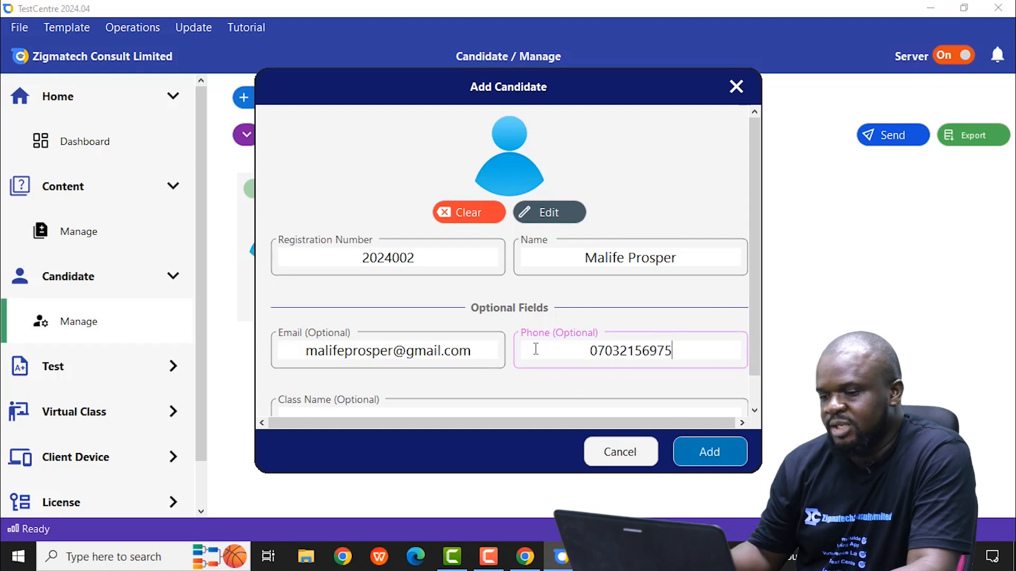
Step: Set the candidate's class name to Science and add the candidate to the list
scroll(536, 350, down, 1)
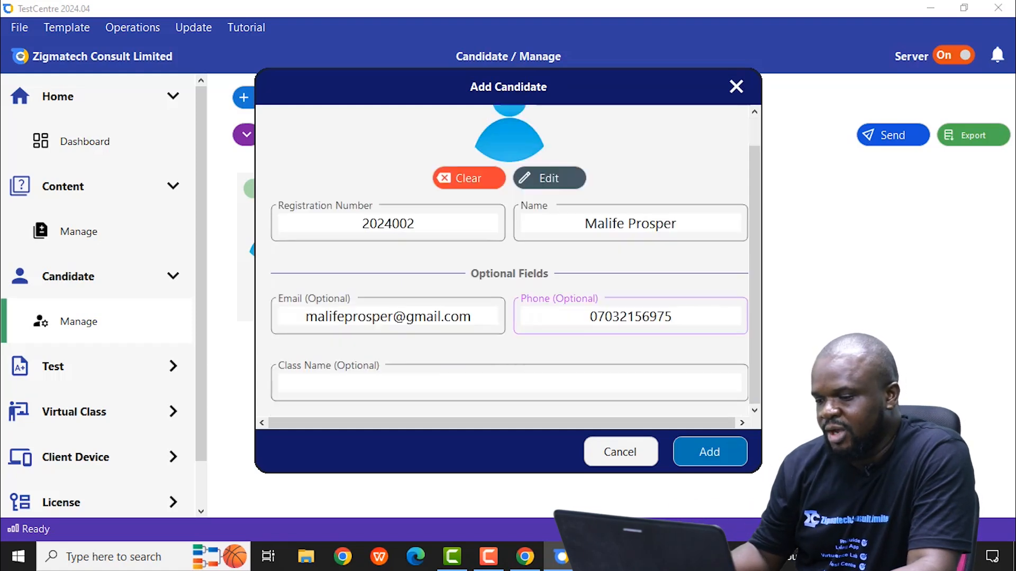
click(433, 383)
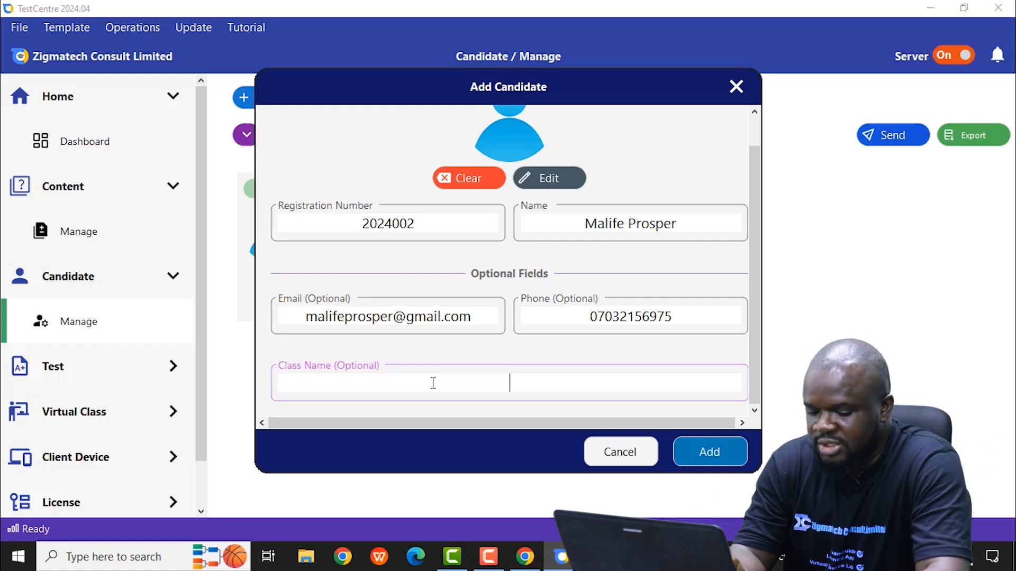
text(ience)
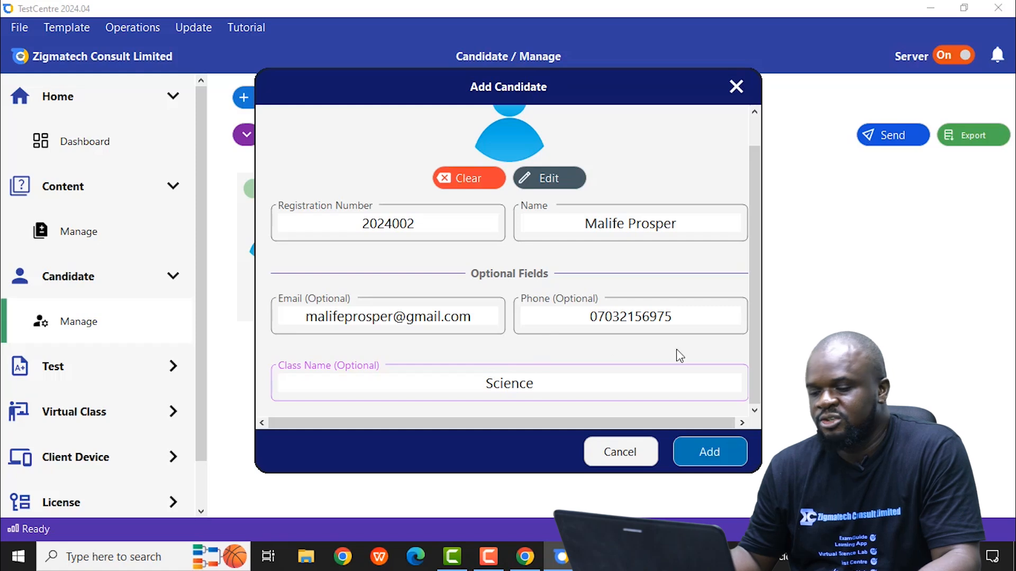
click(710, 453)
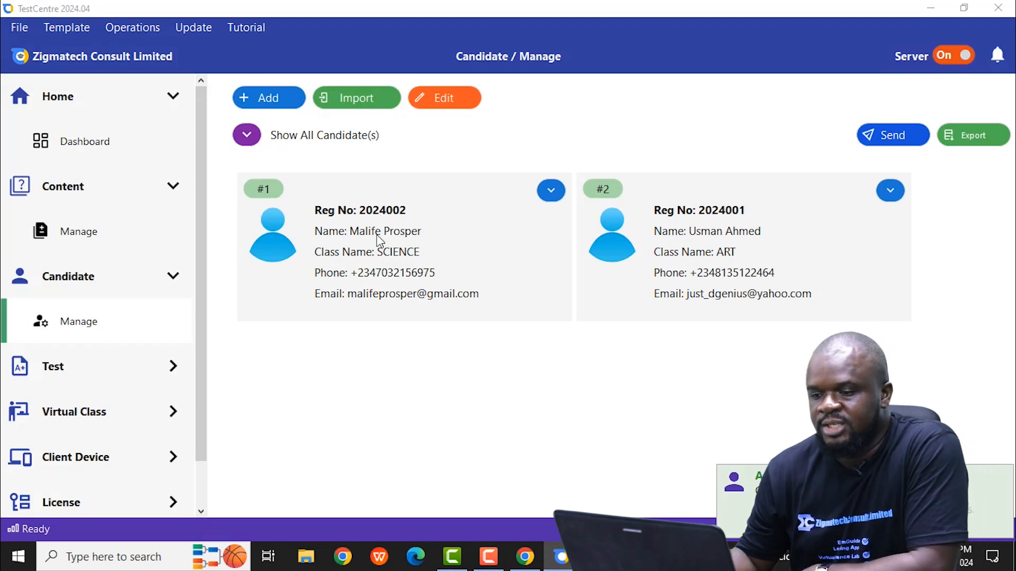
Step: View the actions available for the new candidate, then go to the test management page
click(549, 194)
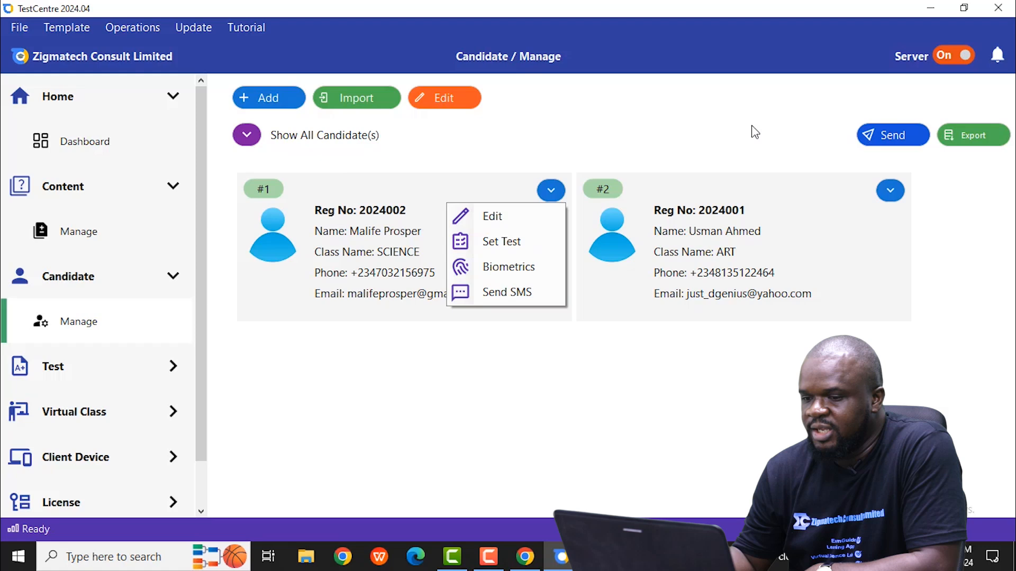
click(73, 369)
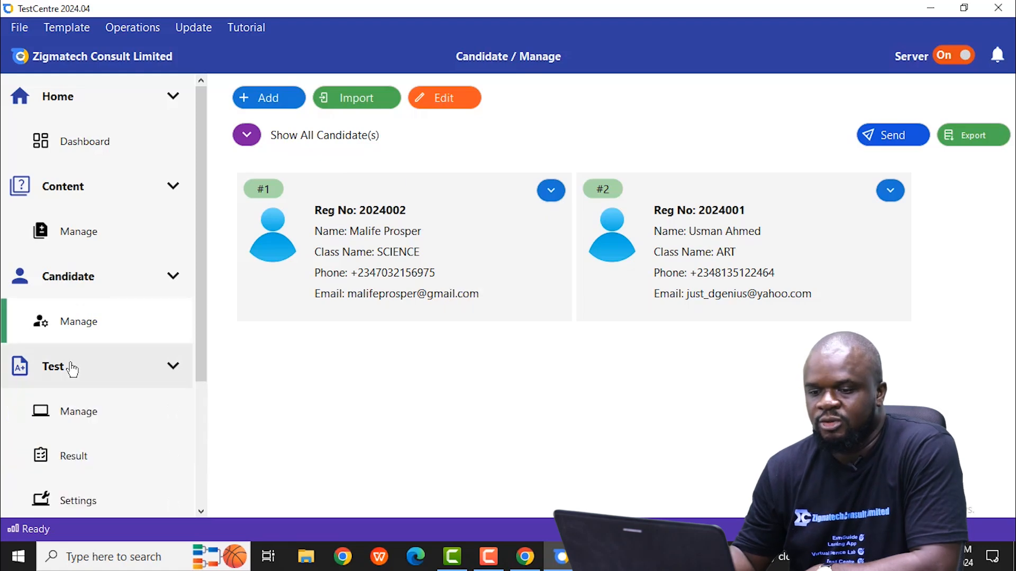
scroll(72, 369, down, 3)
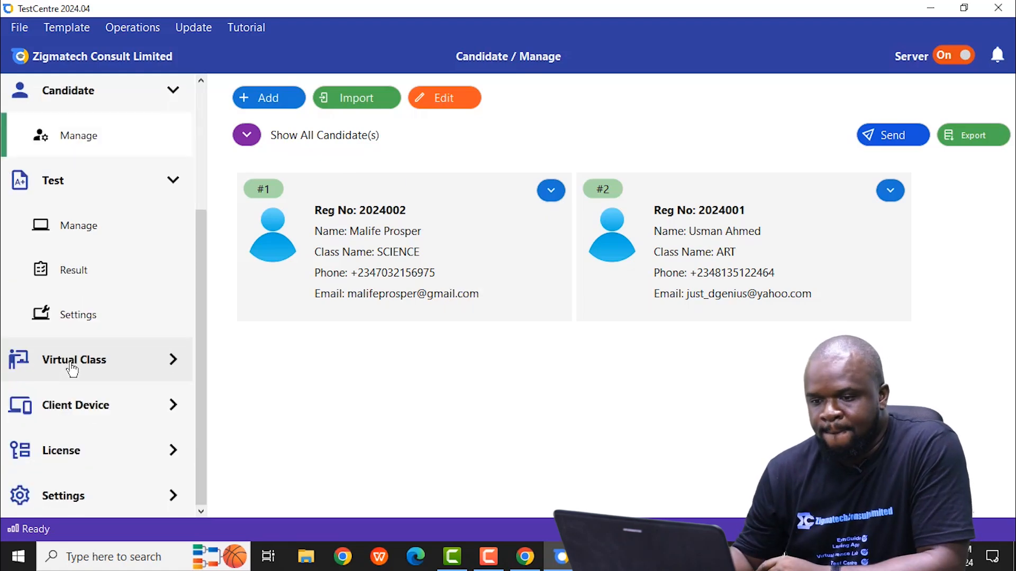
click(80, 232)
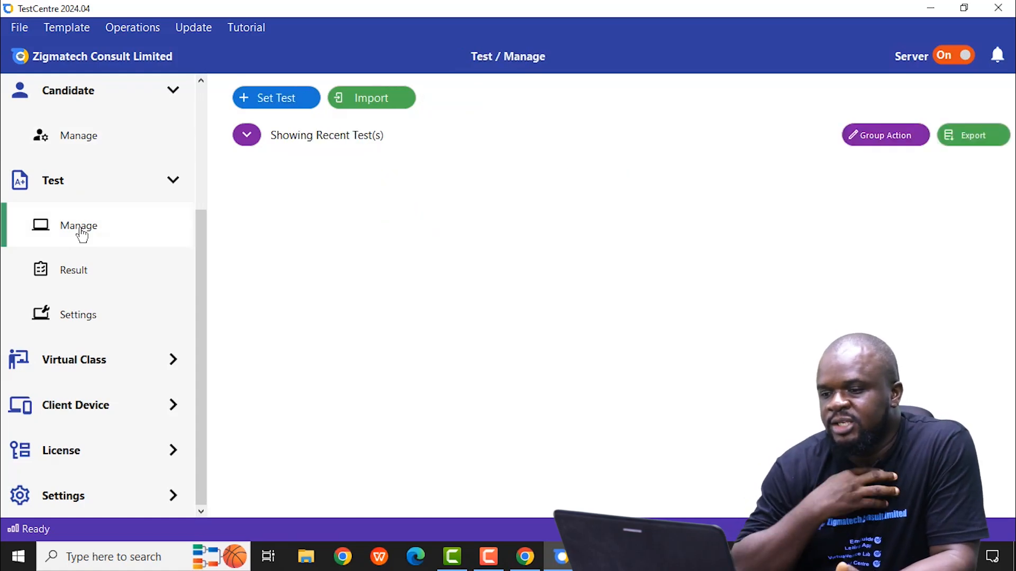
click(274, 102)
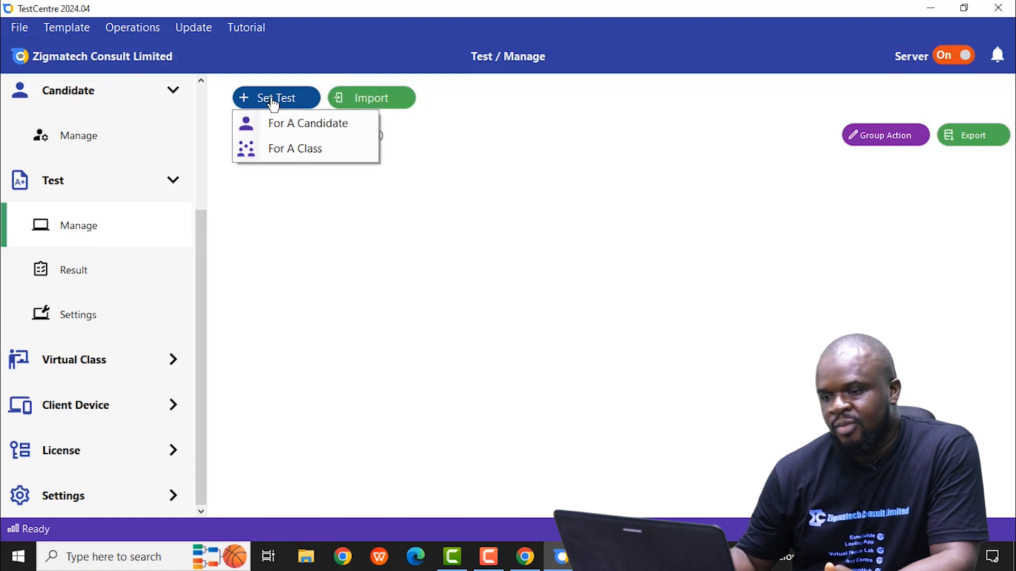
click(303, 126)
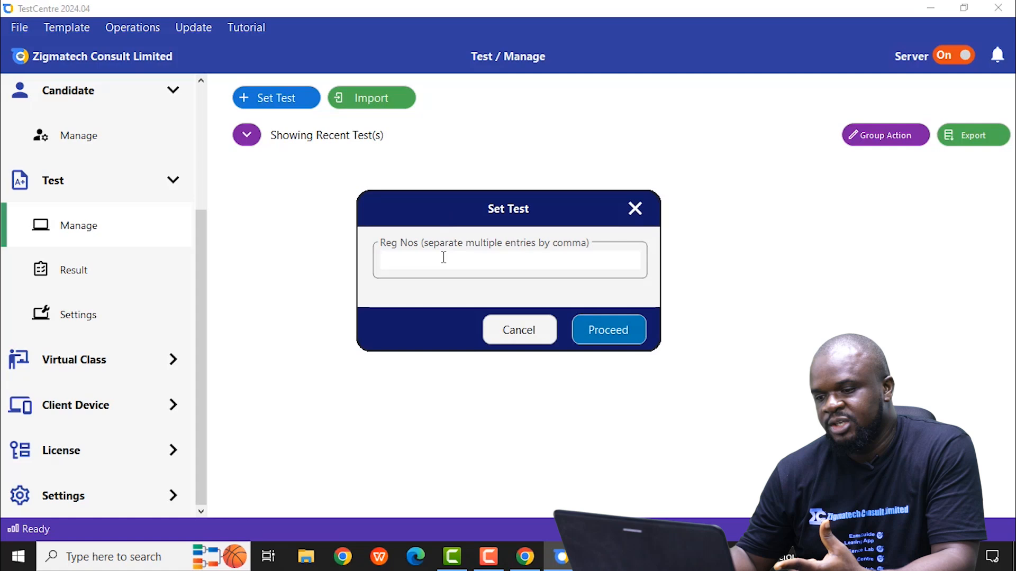
click(637, 208)
Step: Filter the test list to recent tests and dismiss the resulting dialog
click(247, 135)
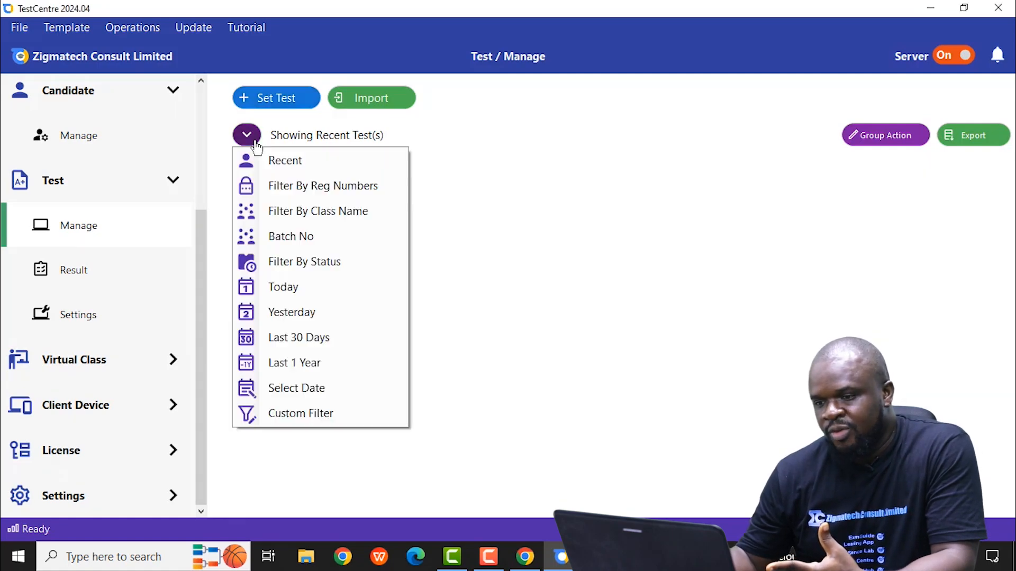
click(288, 161)
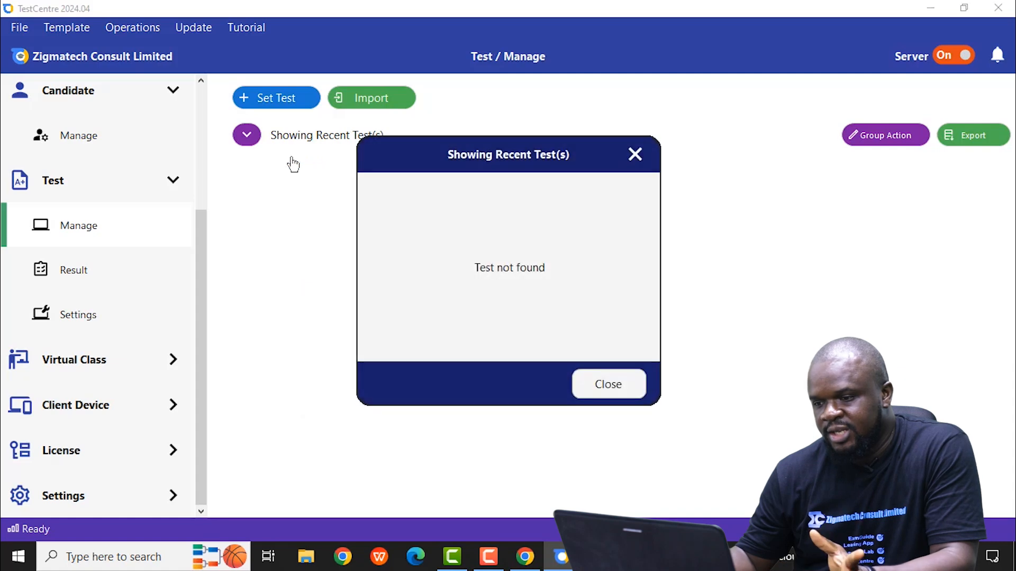
click(637, 155)
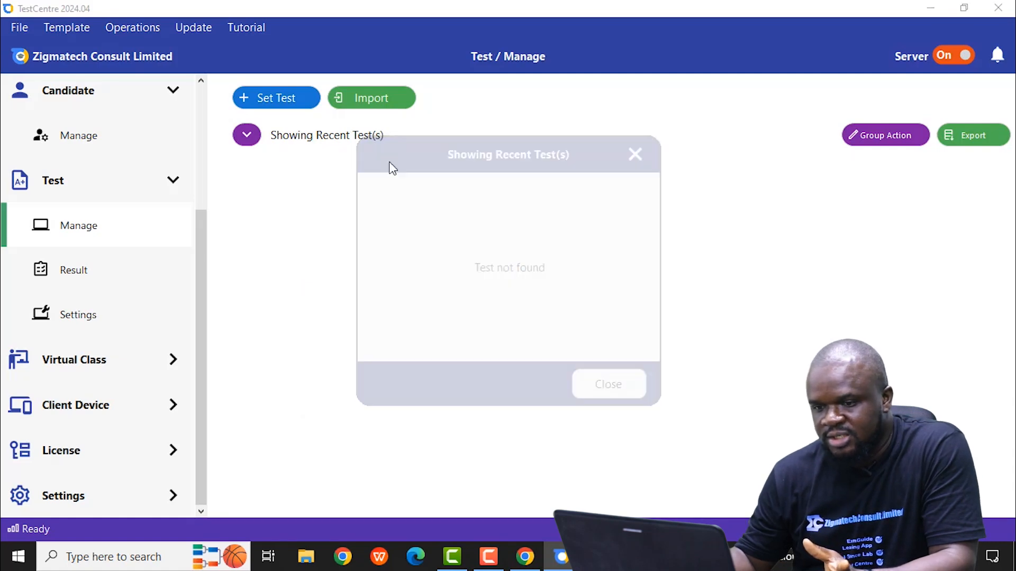
Step: Start setting a test for a whole class and choose SCIENCE as the class
scroll(159, 177, up, 3)
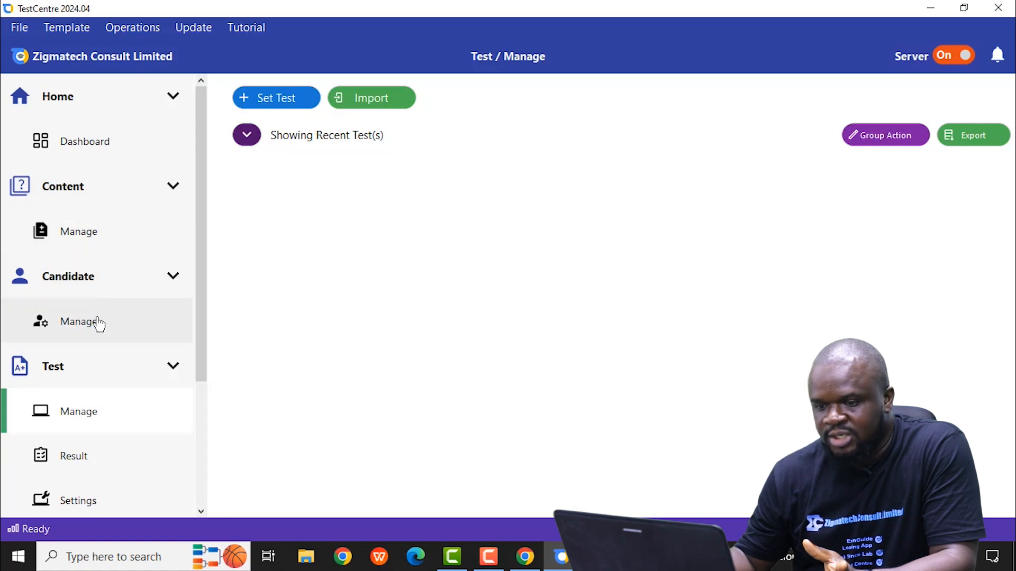
click(97, 418)
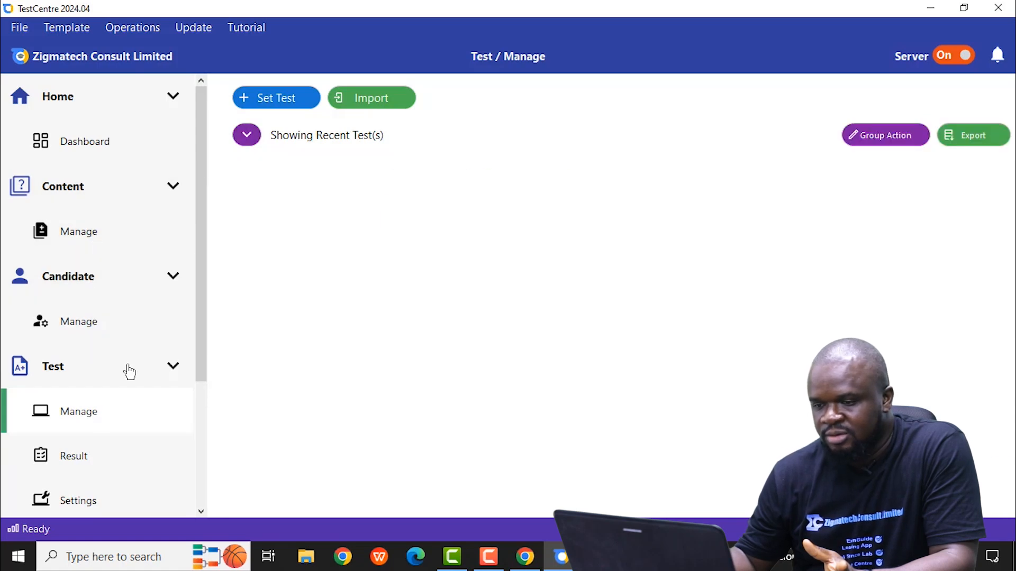
click(289, 103)
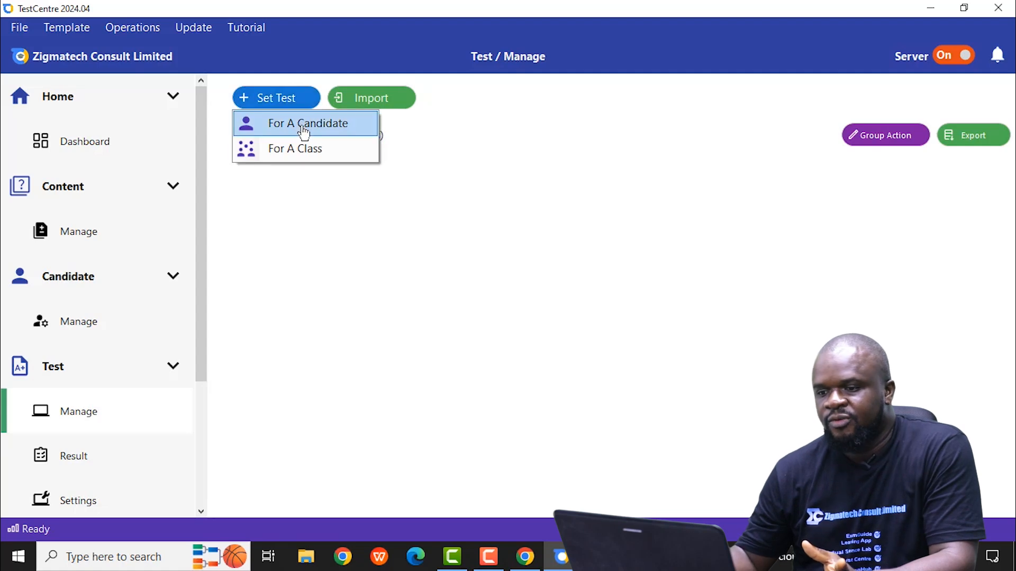
click(301, 150)
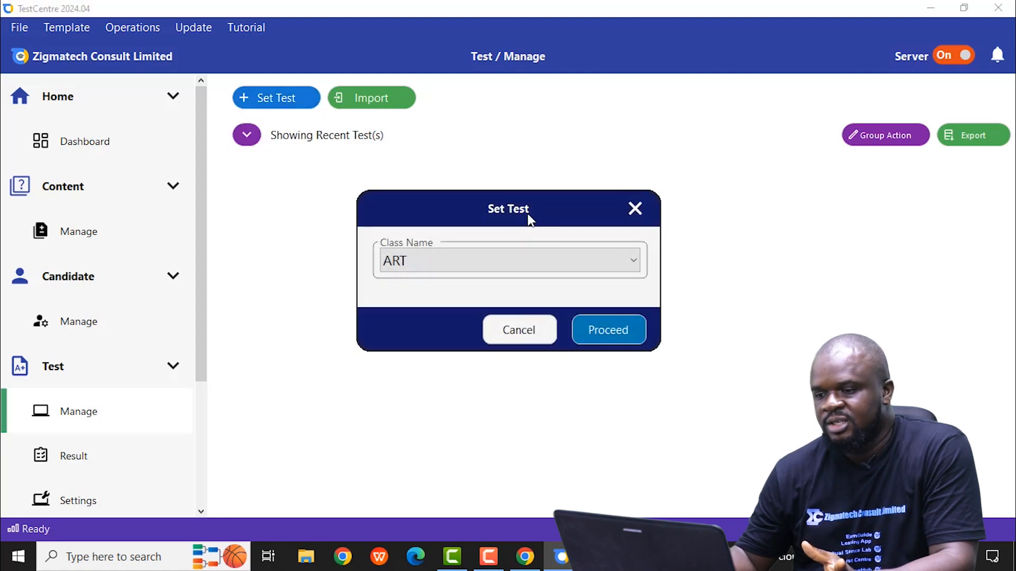
click(566, 259)
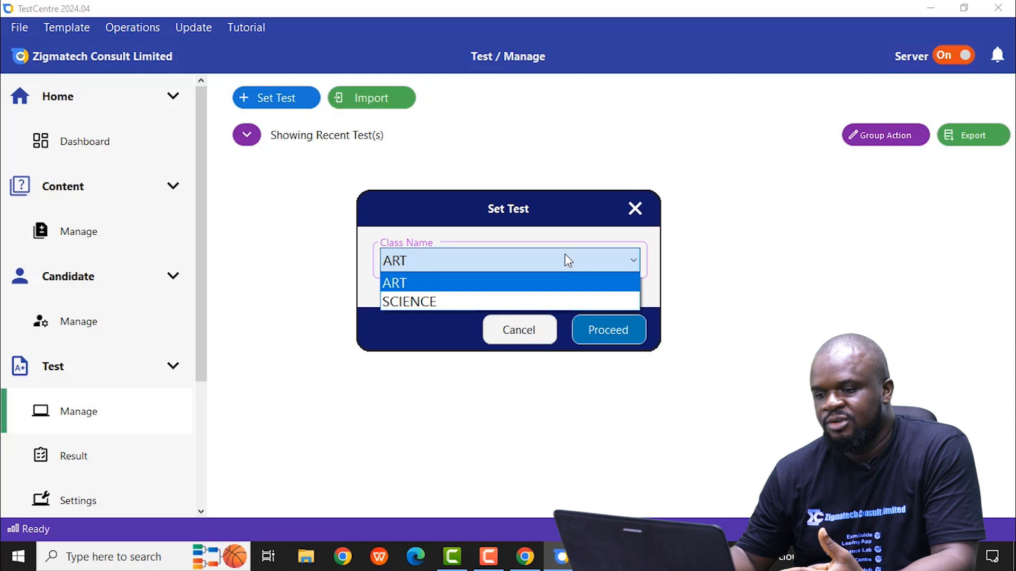
click(454, 302)
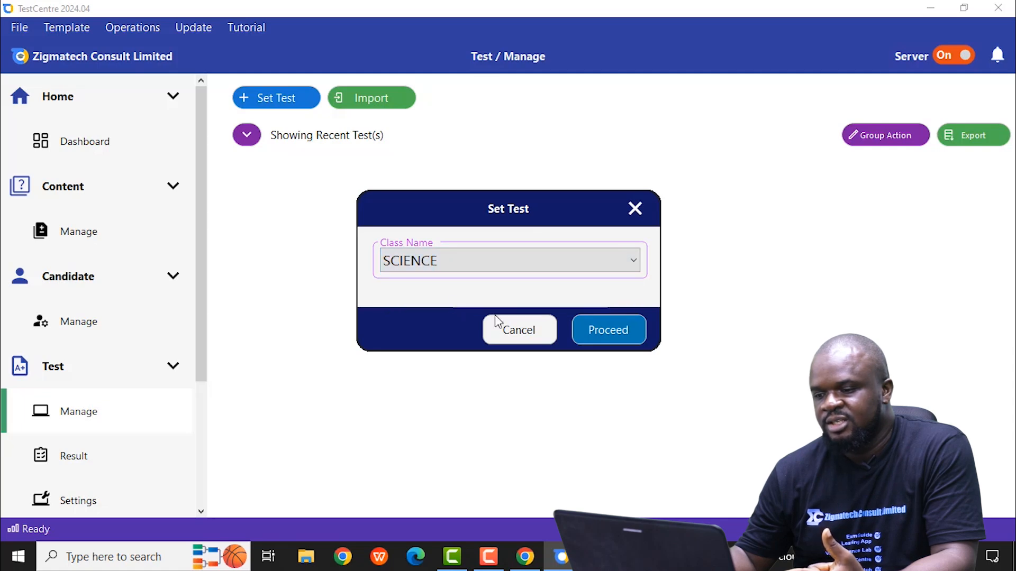
click(604, 332)
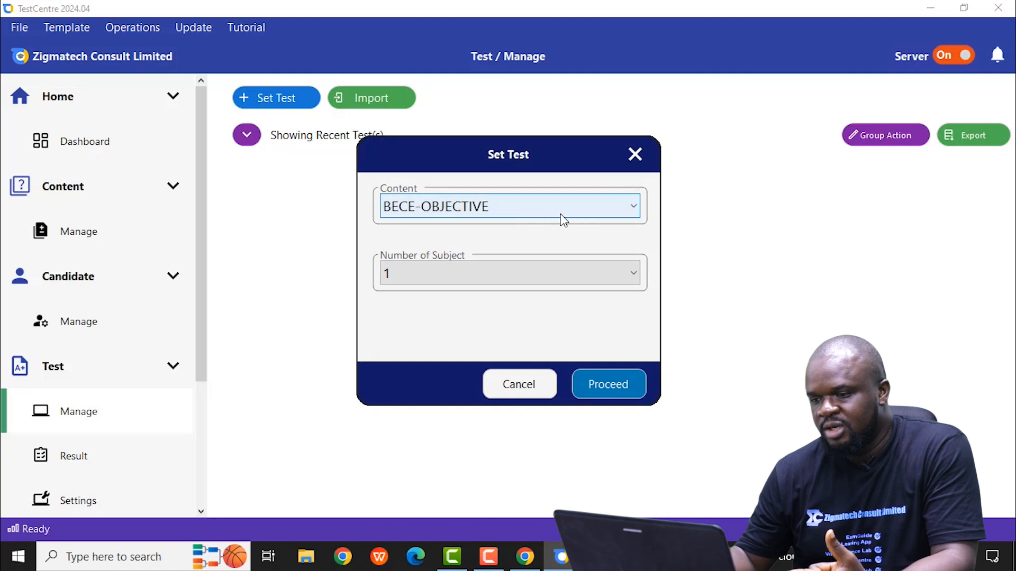
Step: Choose UTME_MOCK-OBJECTIVE as the test content with 4 subjects and proceed to the subject setup
click(630, 207)
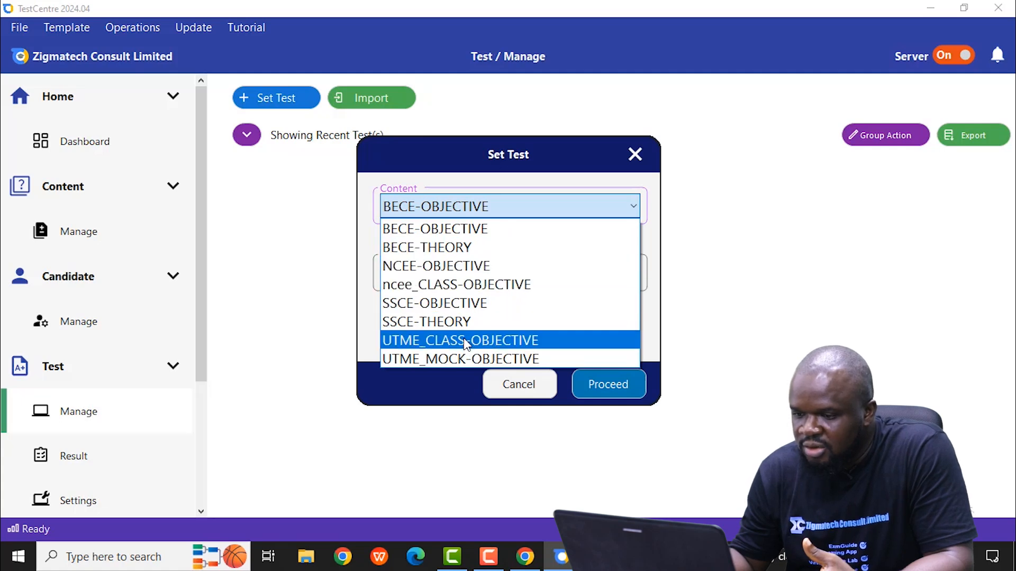
click(465, 358)
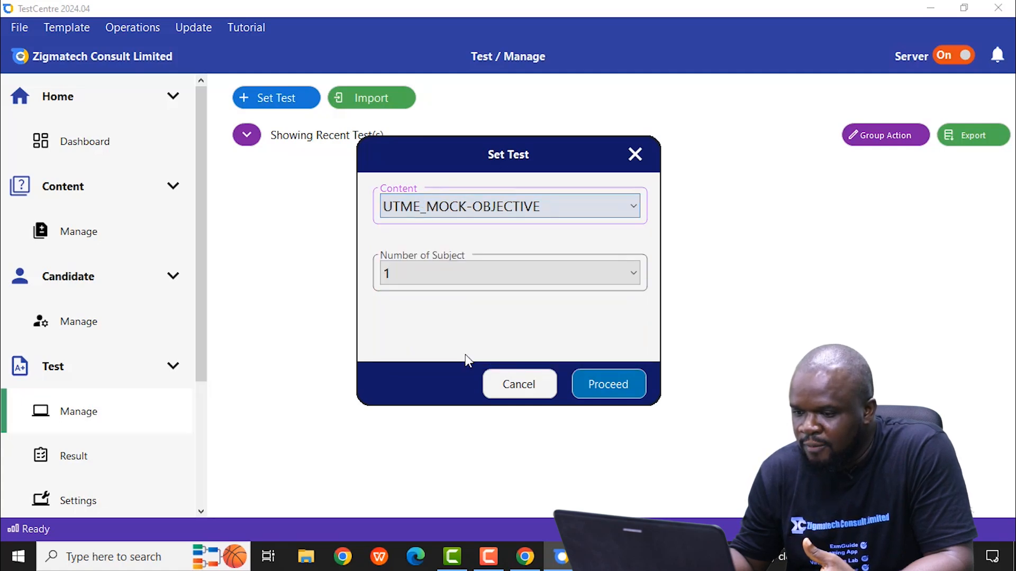
click(473, 272)
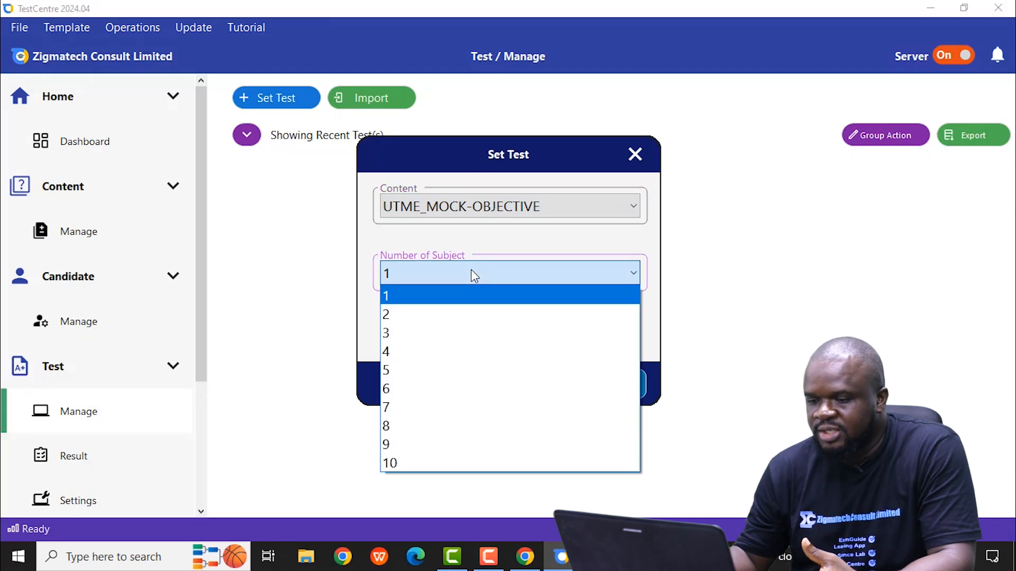
click(387, 351)
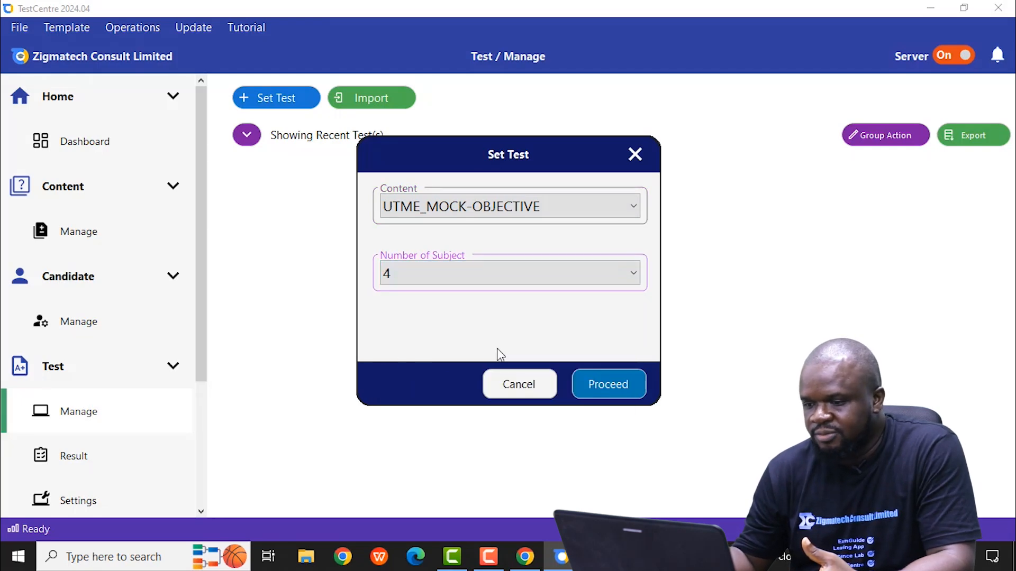
click(601, 388)
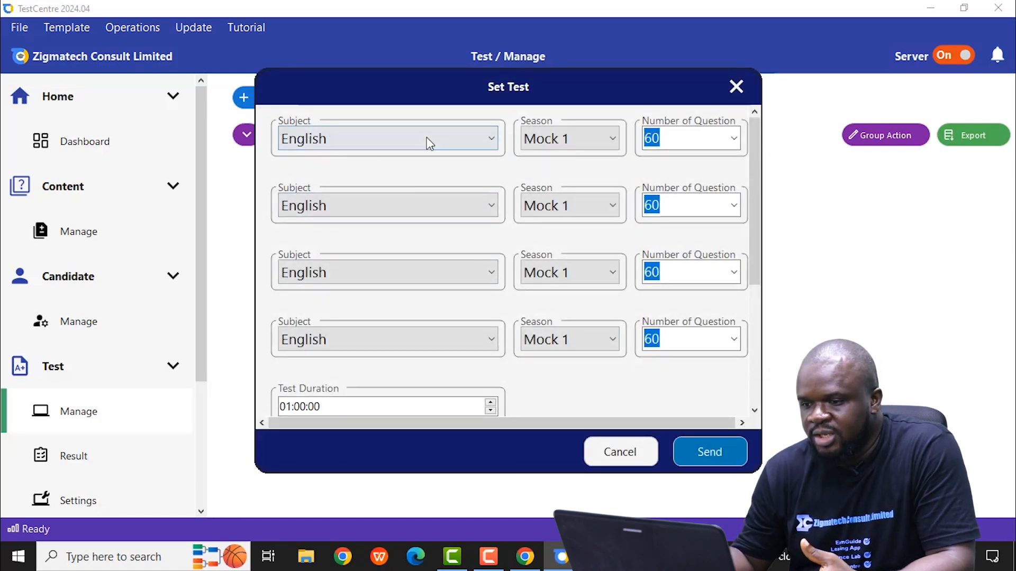
Step: Choose Biology, Chemistry and Physics as the second, third and fourth subjects and send the test to the class
click(483, 212)
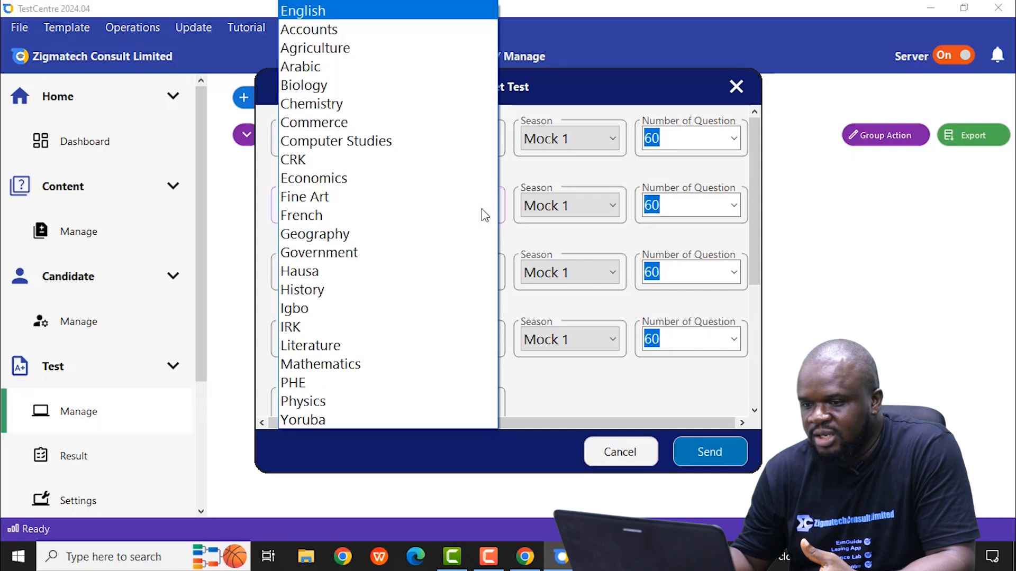
click(336, 89)
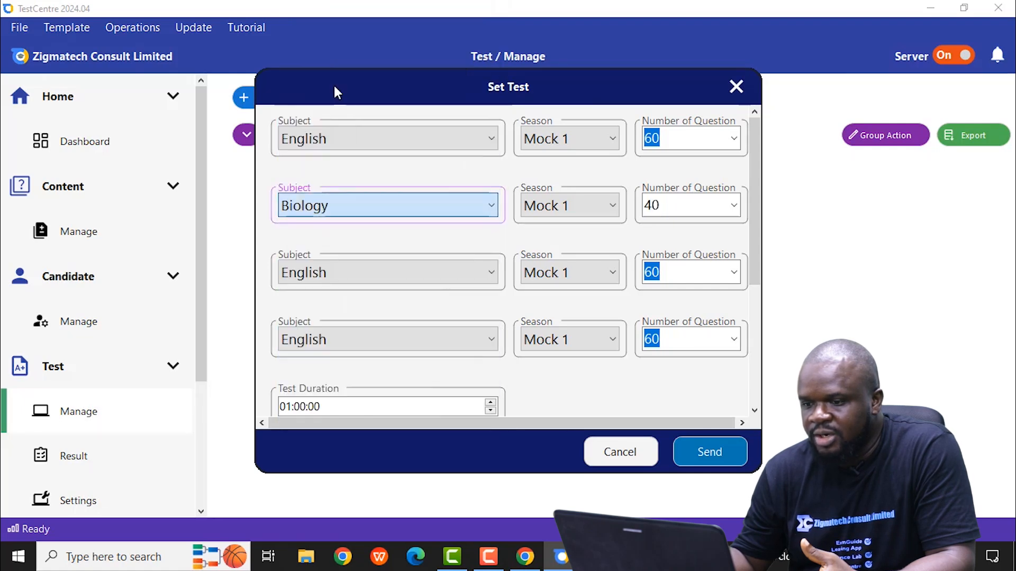
click(472, 270)
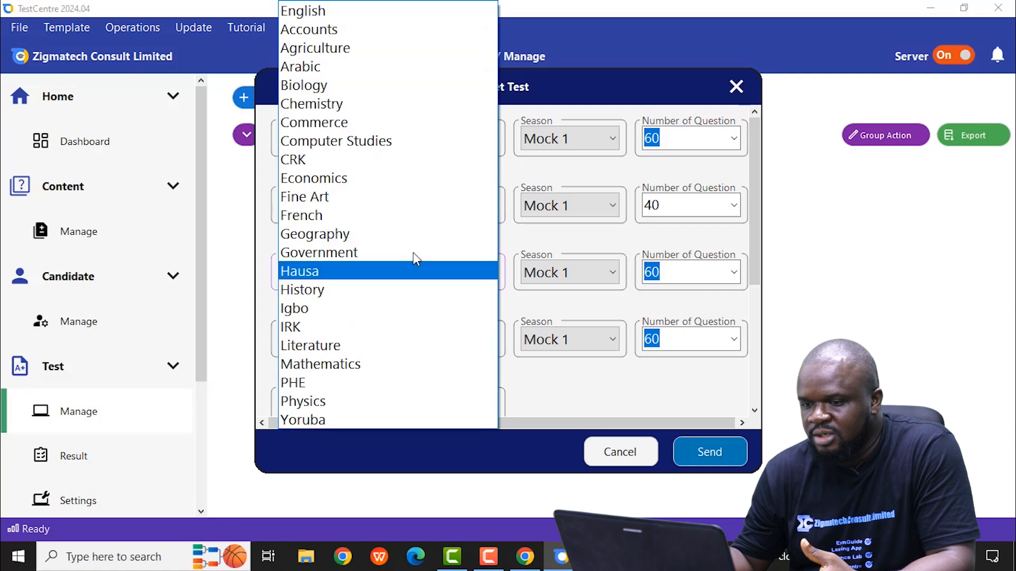
click(320, 105)
click(463, 341)
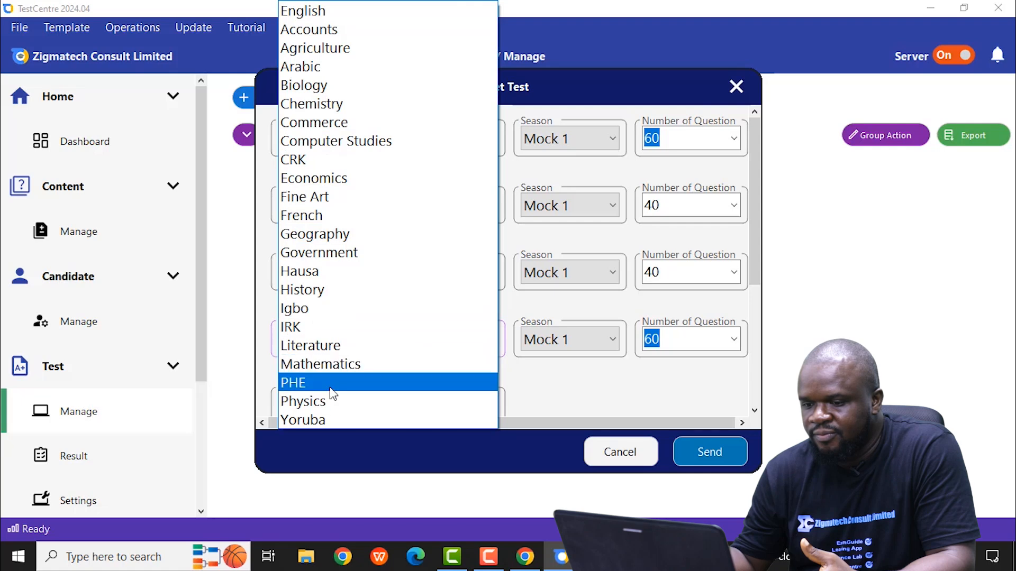
click(332, 400)
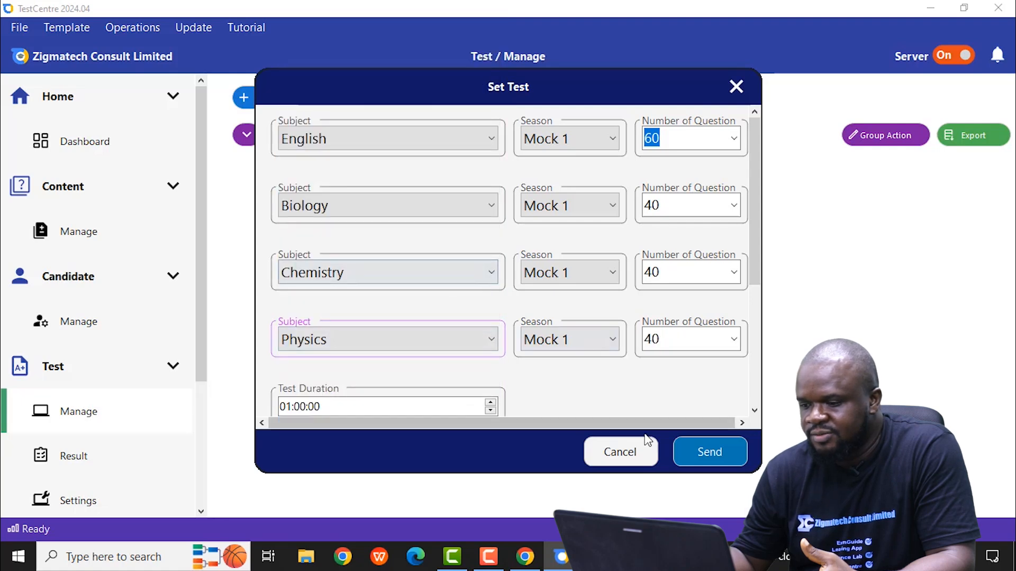
click(704, 454)
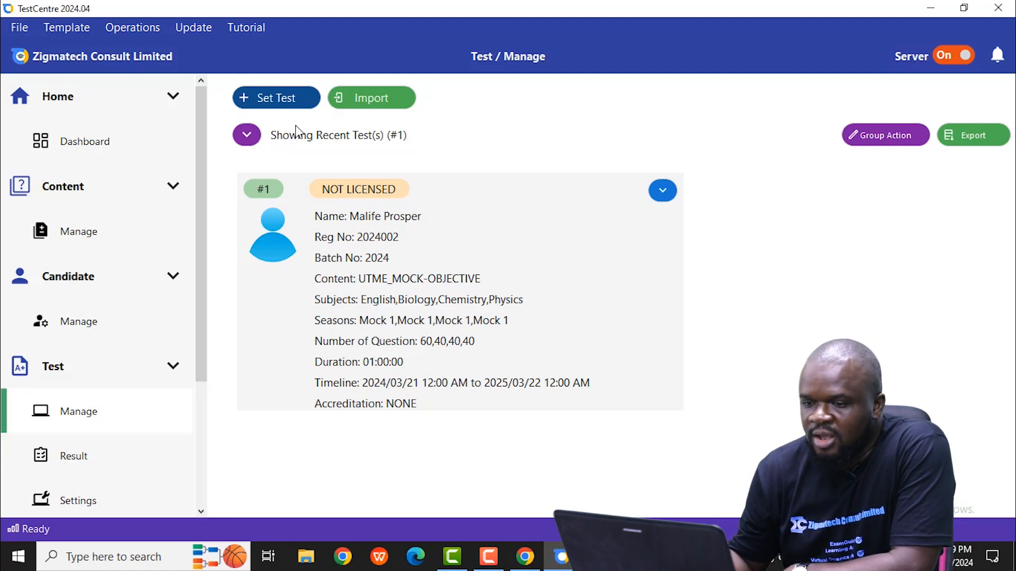
Step: Start setting another test for a whole class, with ART as the class
click(272, 103)
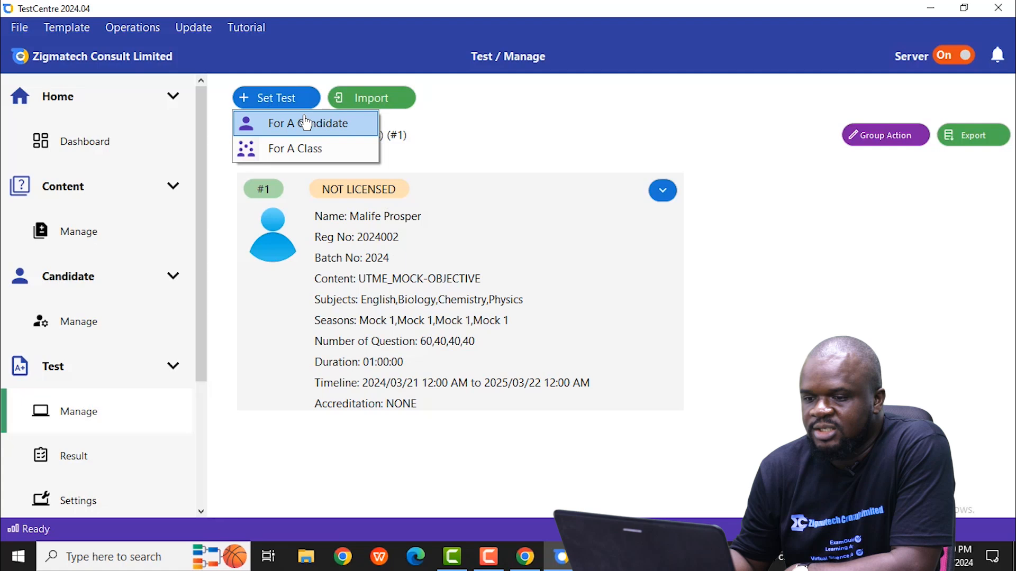
click(301, 149)
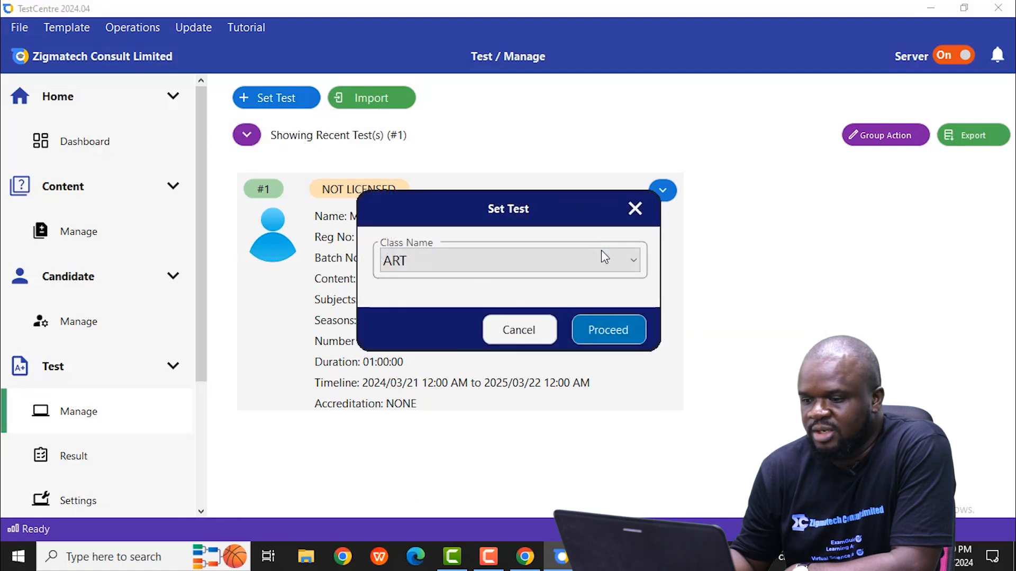
click(613, 335)
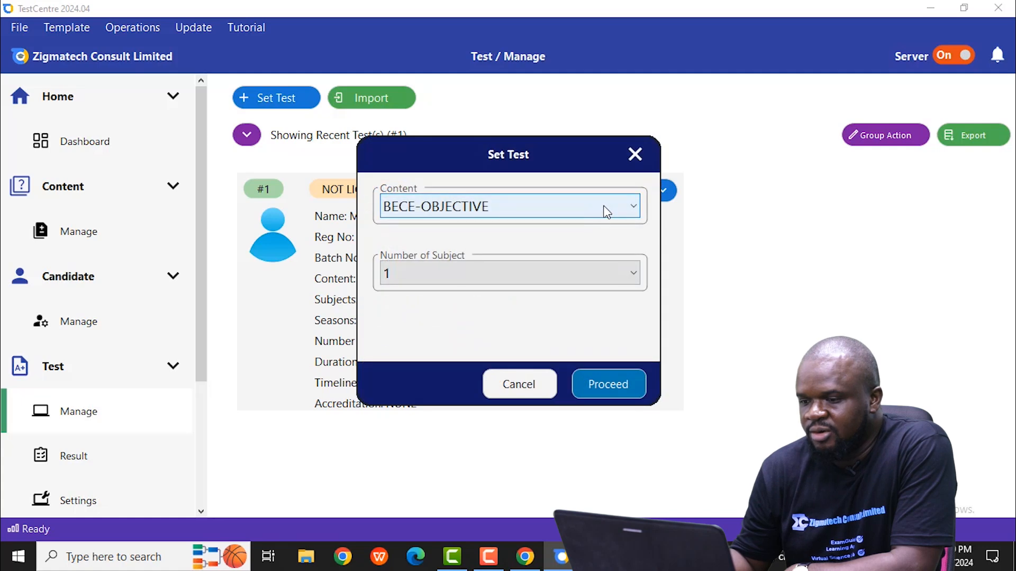
Step: Choose SSCE-OBJECTIVE as the test content with 2 subjects and proceed to the subject setup
click(606, 211)
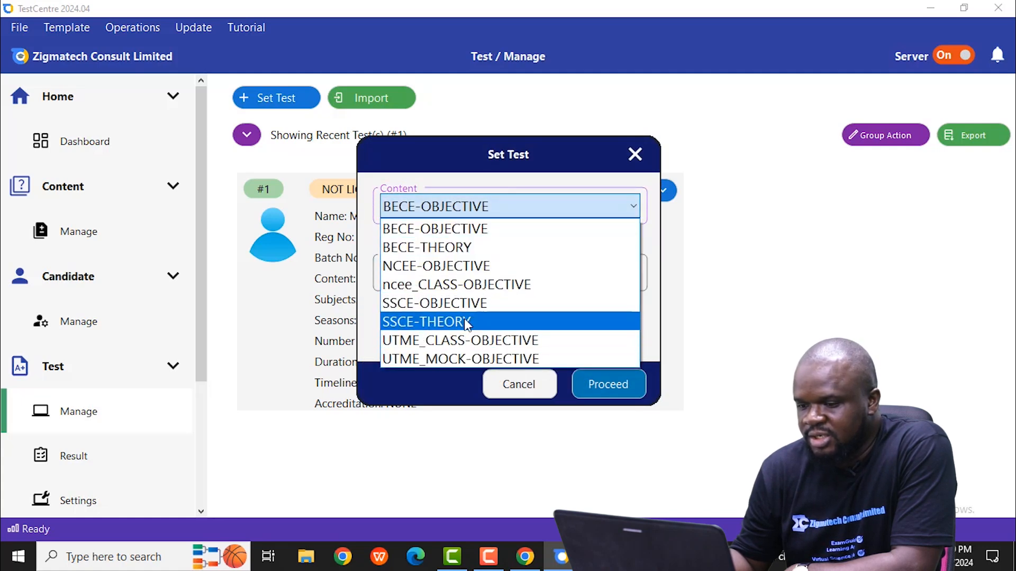
click(465, 303)
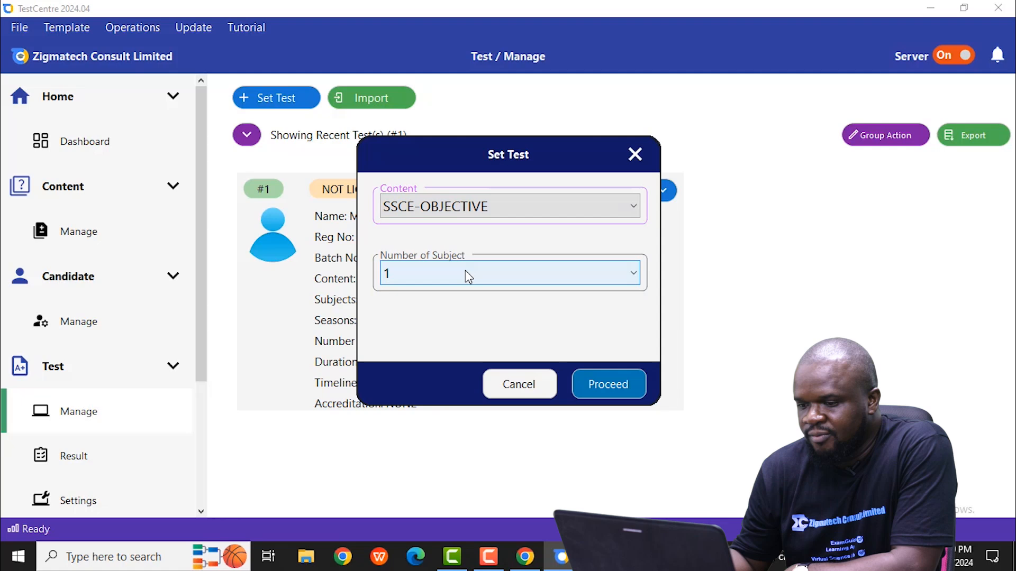
click(465, 271)
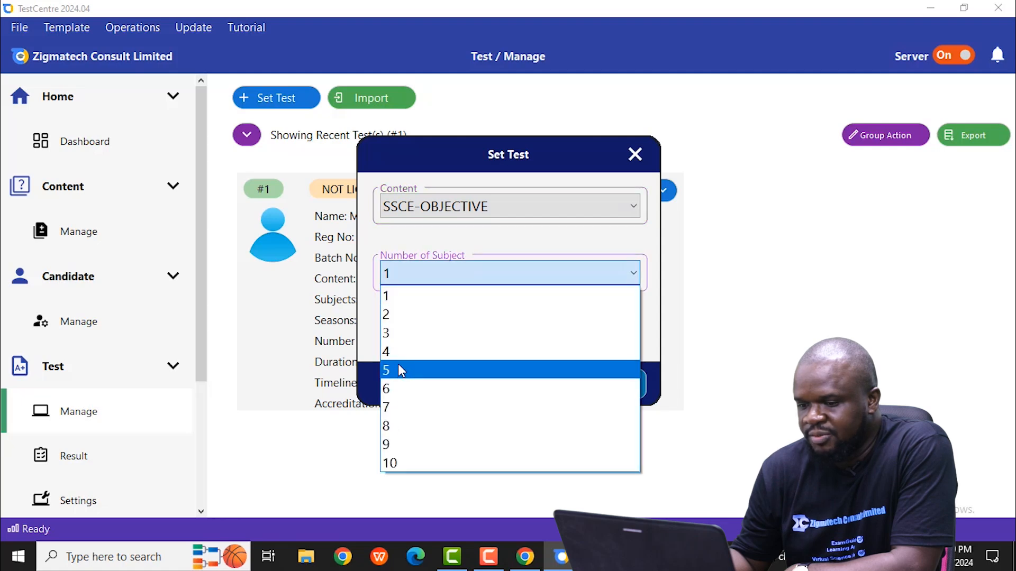
click(395, 314)
click(608, 385)
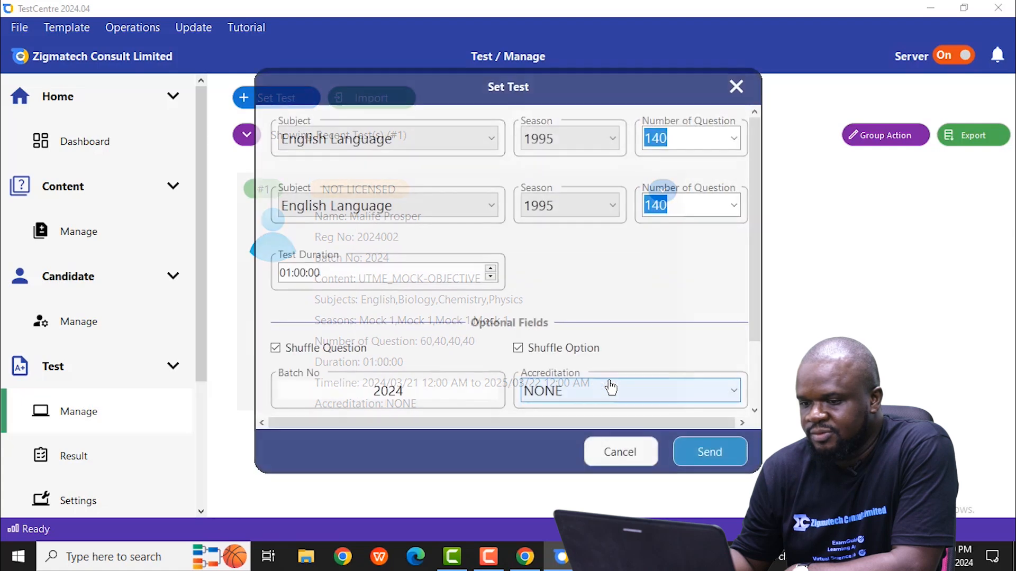
Step: Choose Government as the second subject and set the season of both subjects to 2023
click(487, 207)
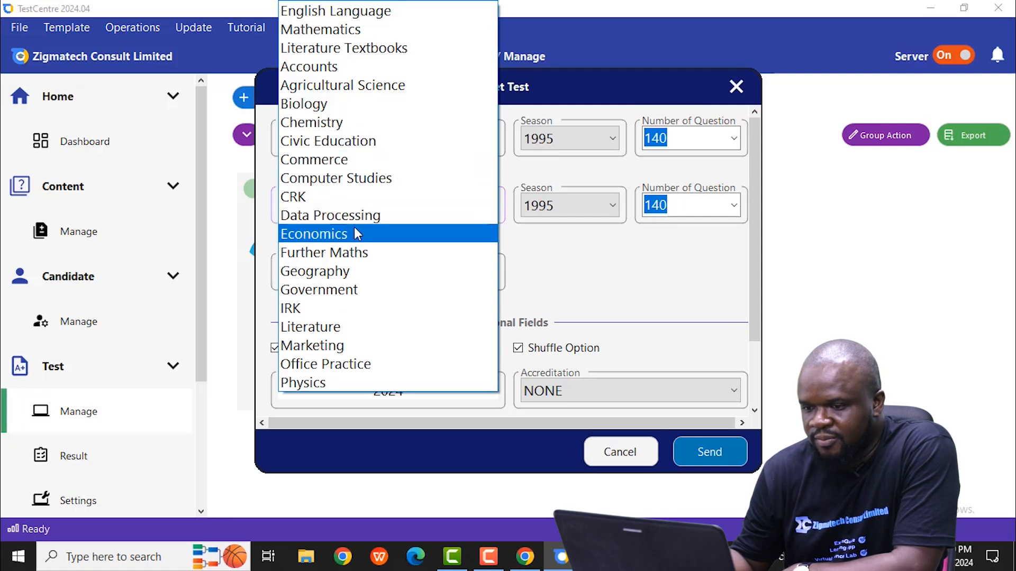
click(352, 289)
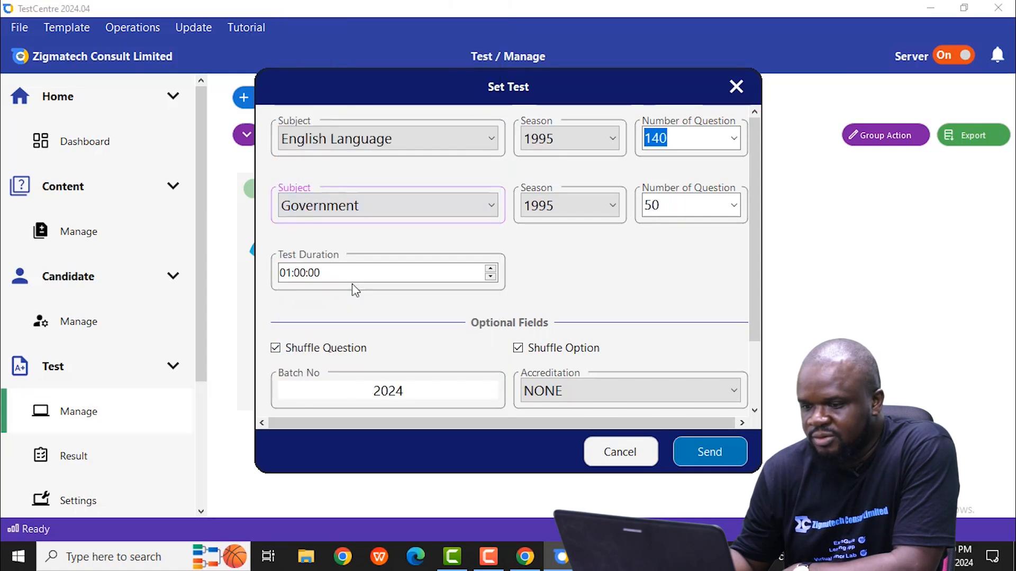
click(612, 141)
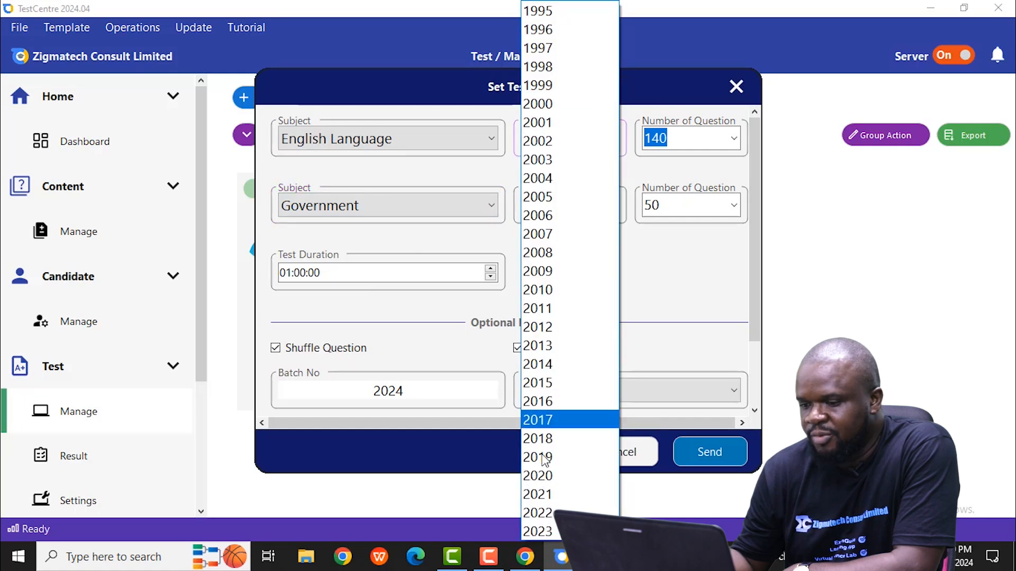
click(535, 528)
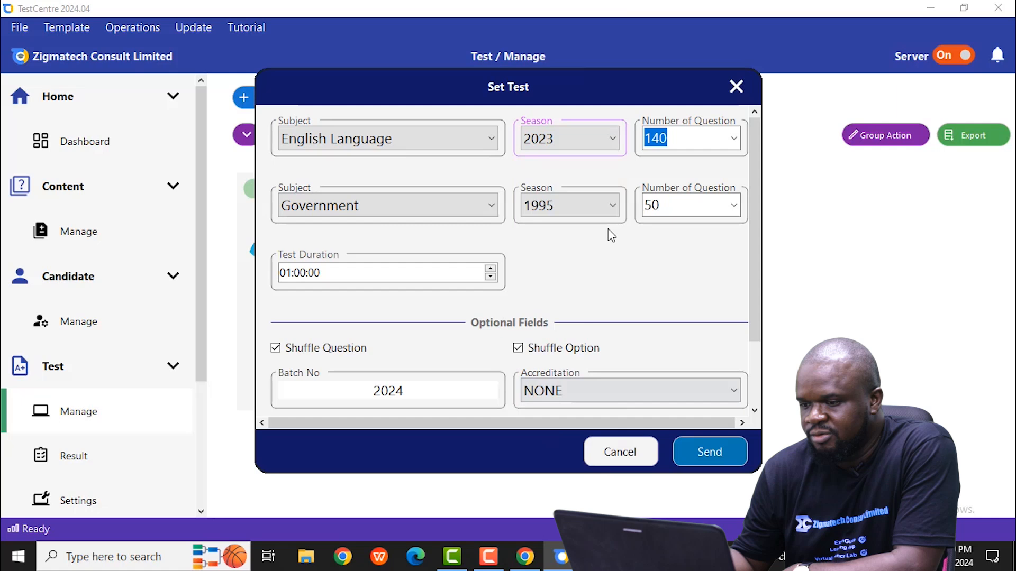
click(608, 206)
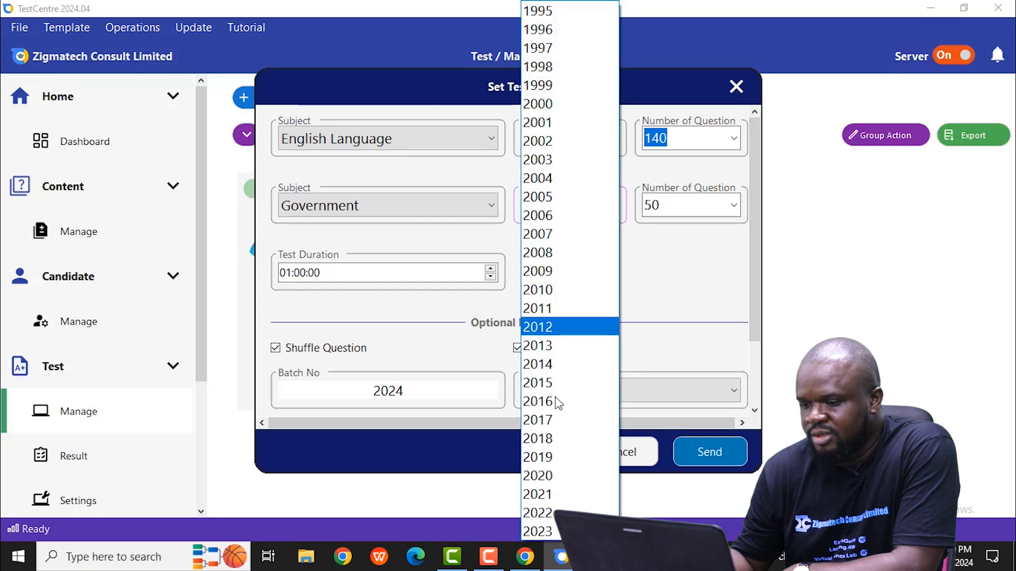
click(535, 529)
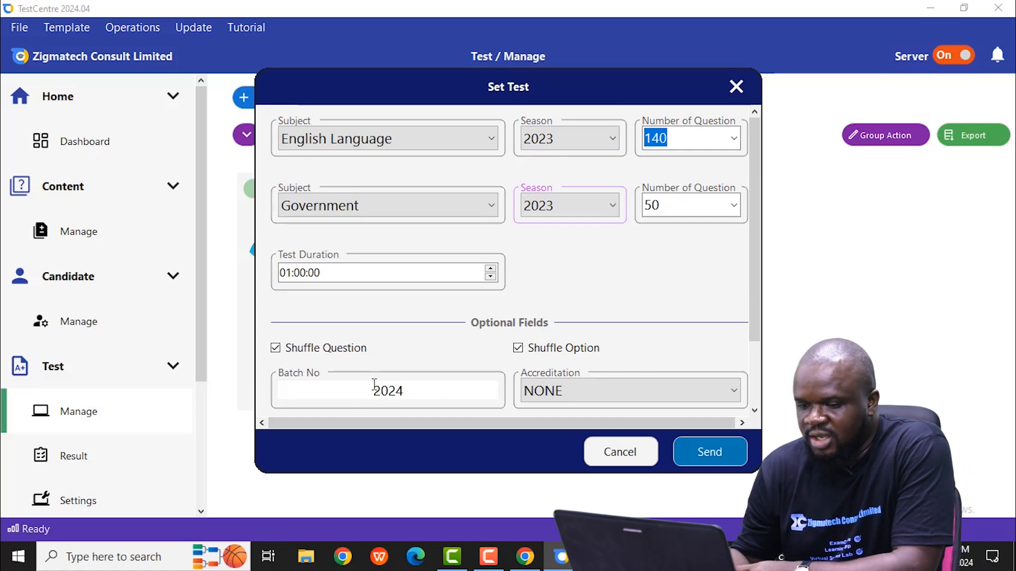
Step: Keep accreditation at NONE and send the test to the class
click(619, 393)
click(616, 389)
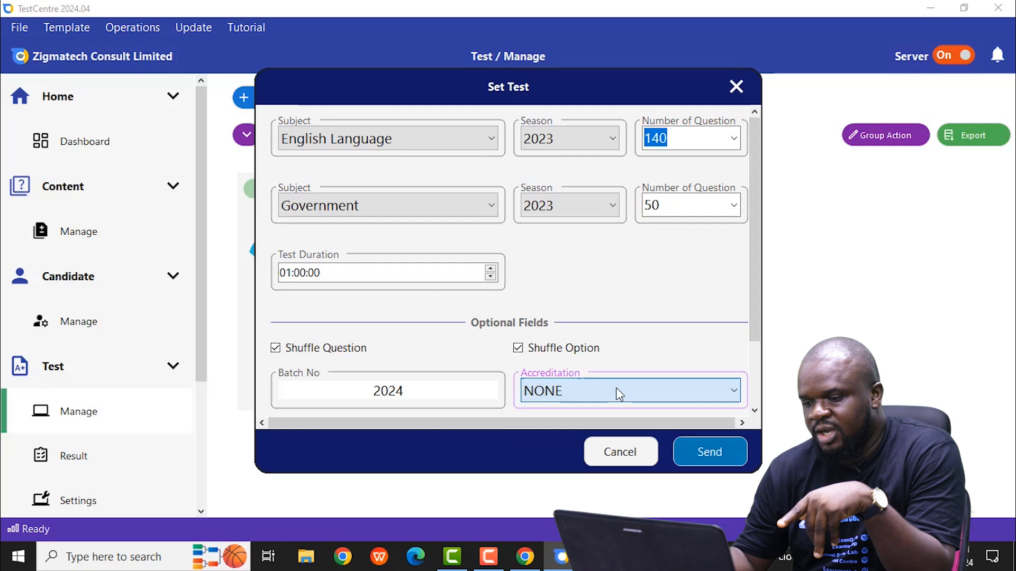
click(711, 454)
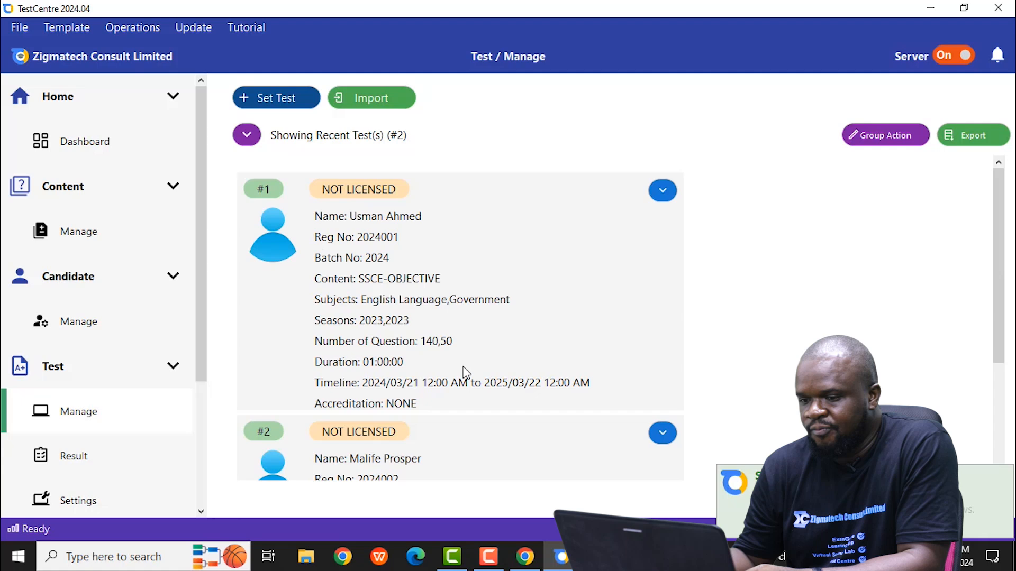
Step: Look through the recent tests and view the actions available for the first one
drag(999, 362, 1008, 300)
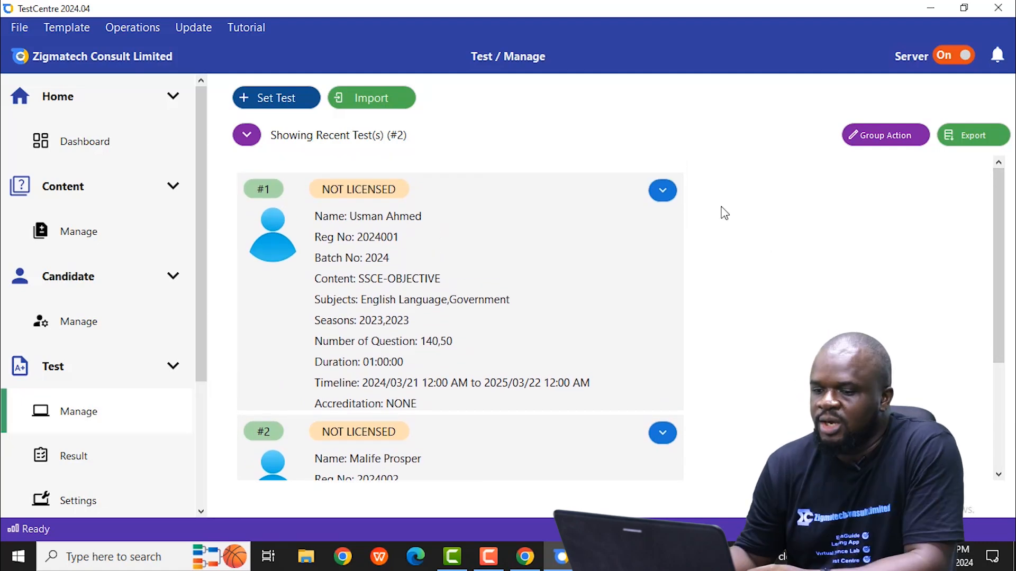
click(660, 200)
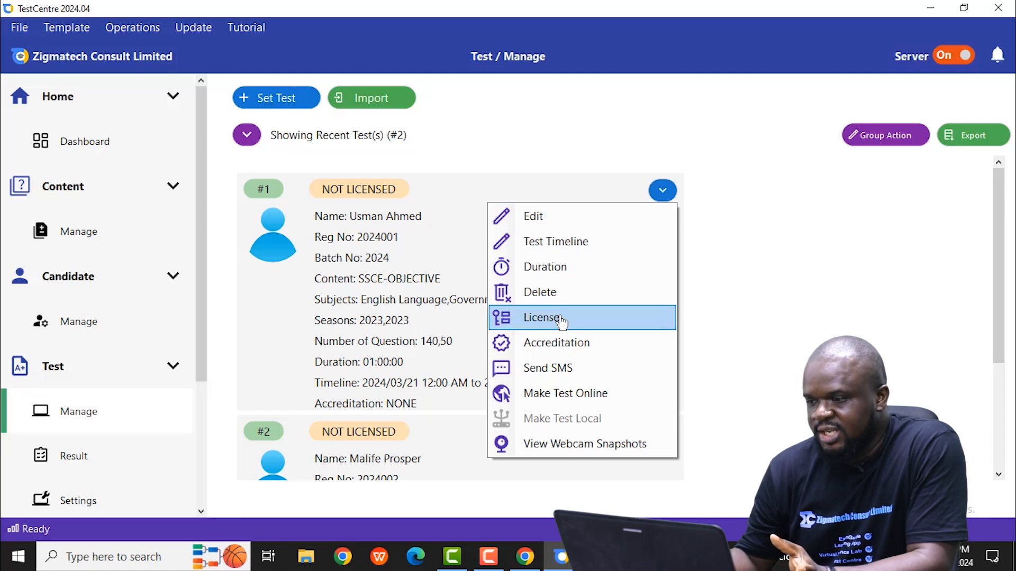
click(810, 238)
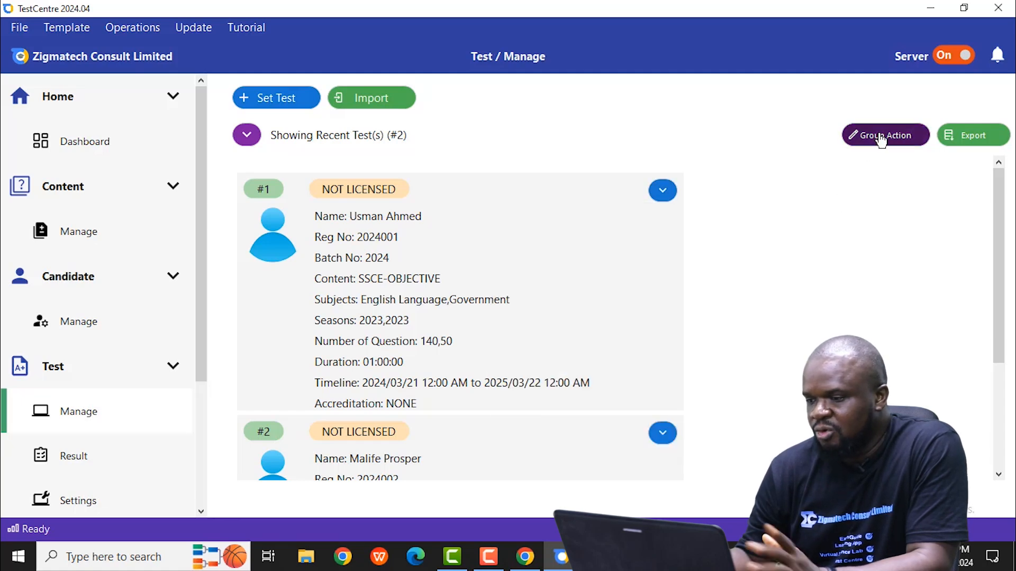
Step: View the group licensing prompt for all listed tests, then dismiss it without licensing
click(881, 139)
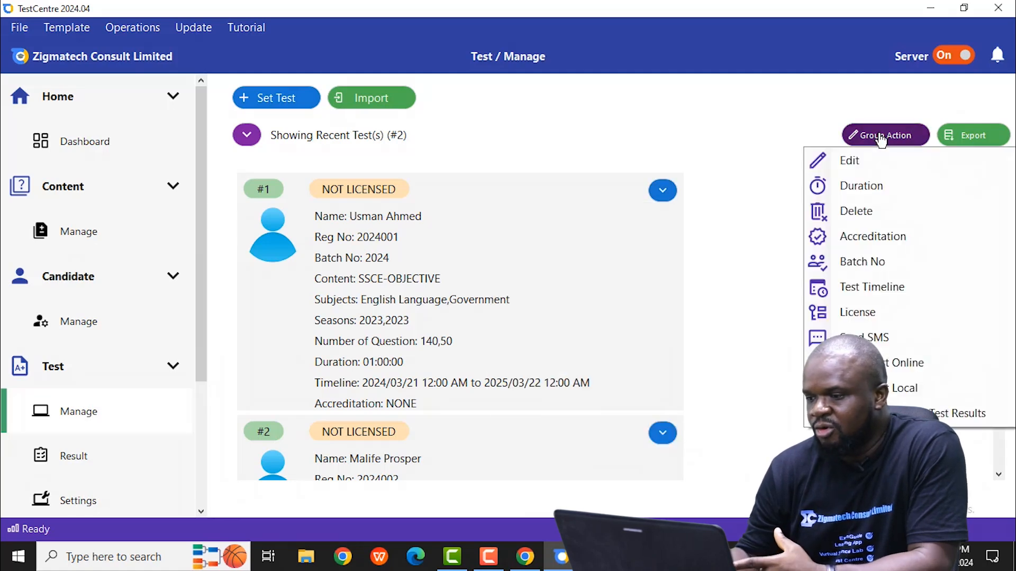
click(891, 315)
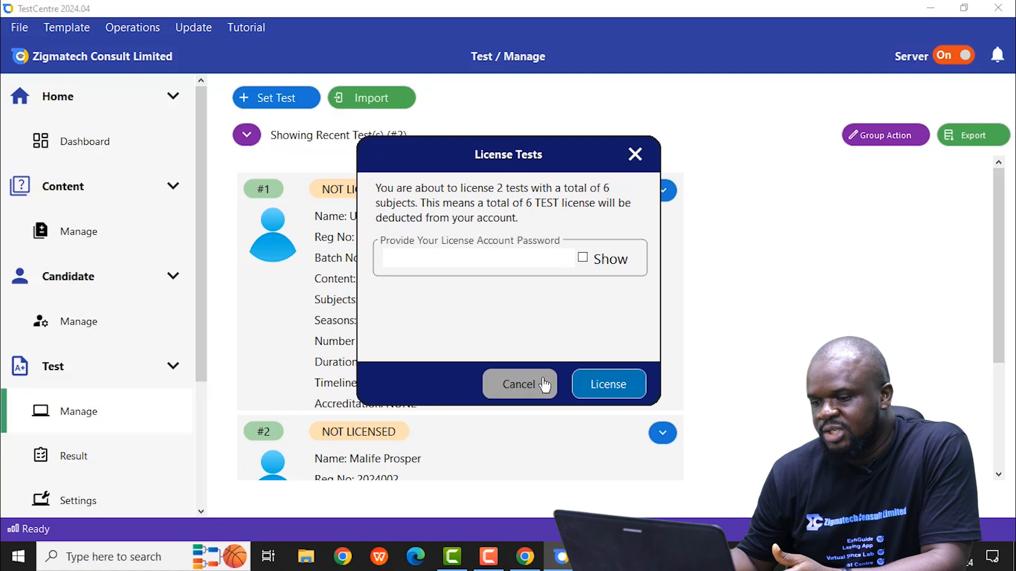
click(518, 384)
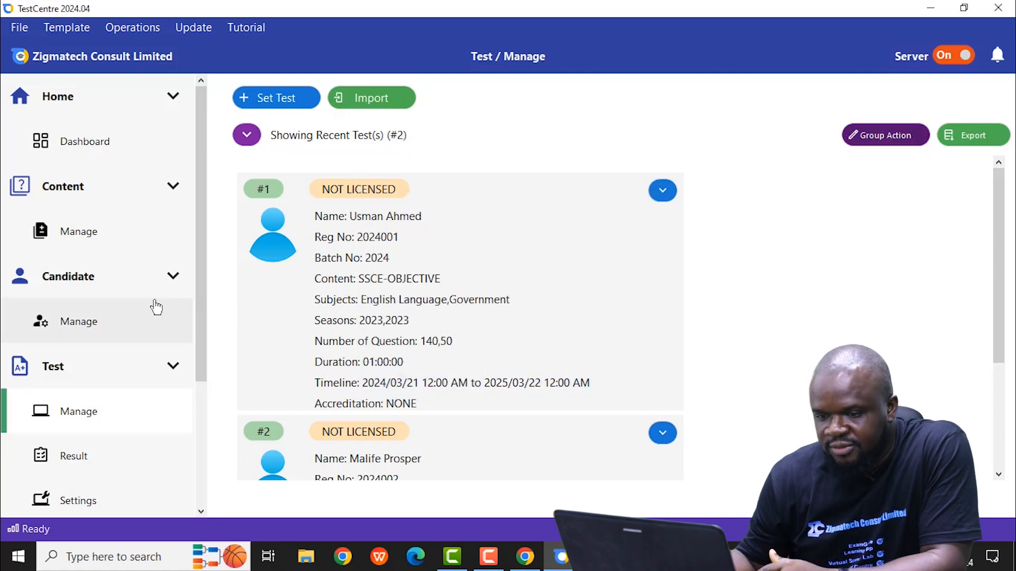
Step: Go to the license account page
click(201, 511)
click(200, 512)
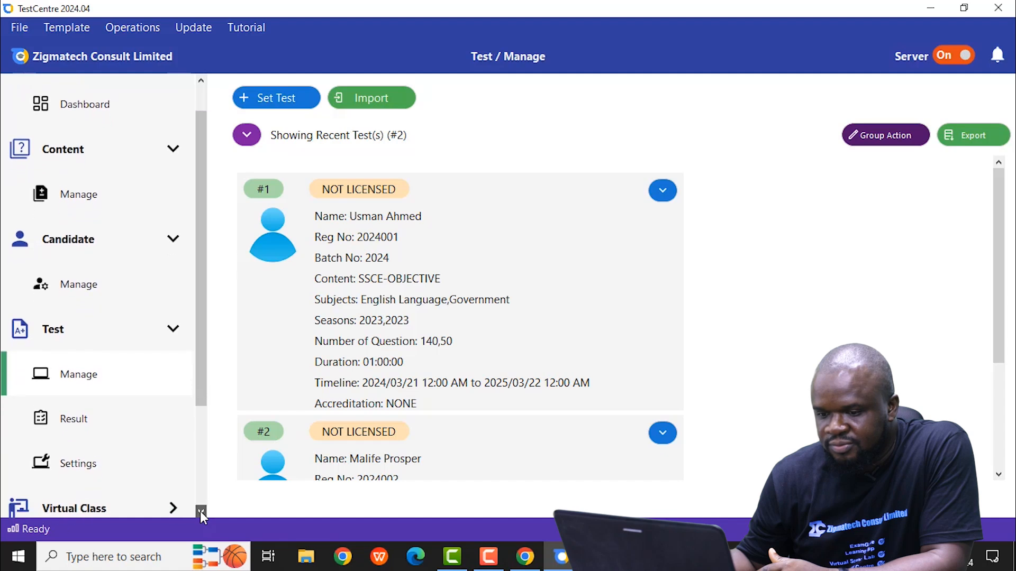
click(200, 511)
click(201, 511)
click(201, 511)
click(200, 511)
click(200, 511)
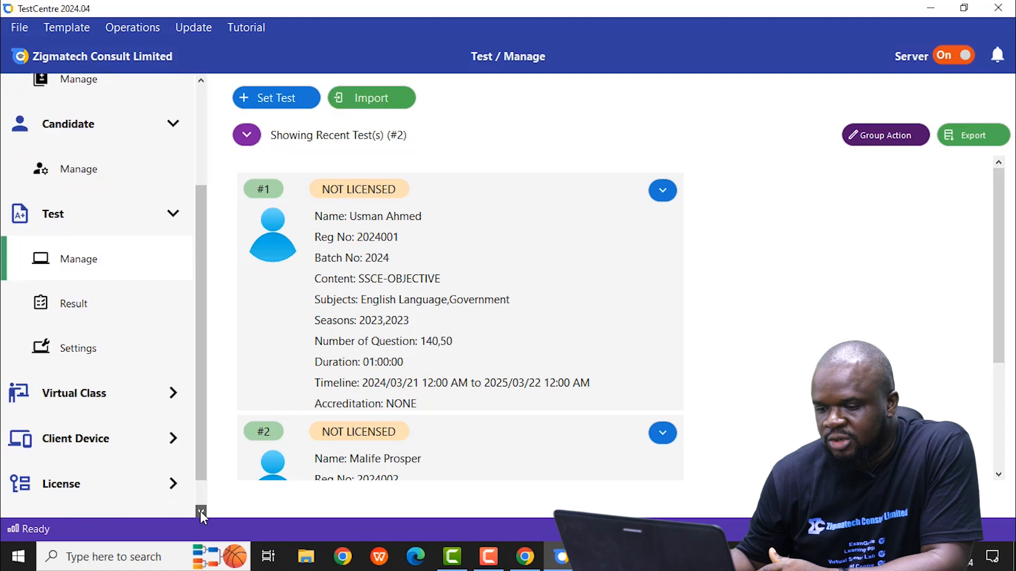
click(201, 511)
click(201, 511)
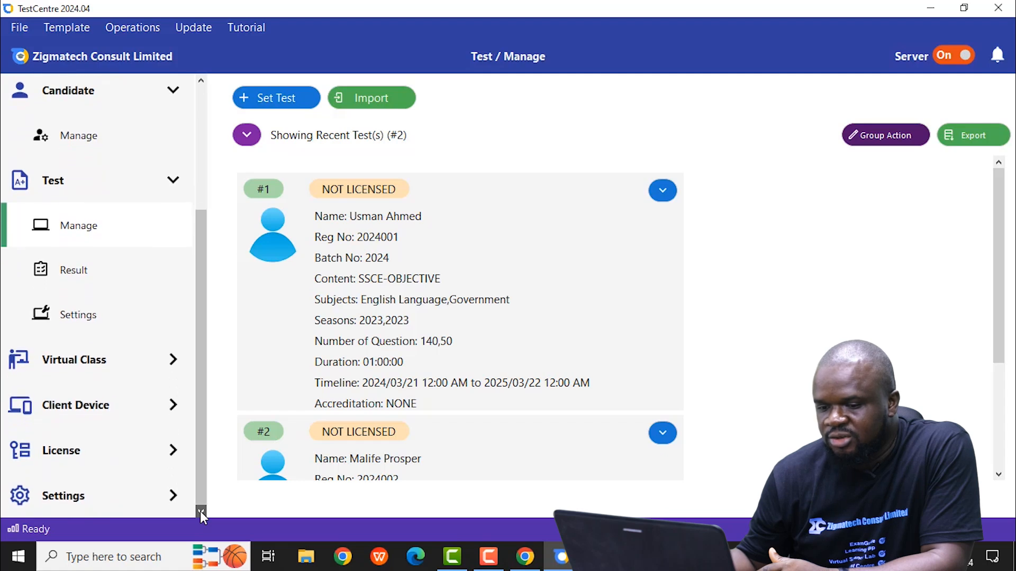
click(104, 458)
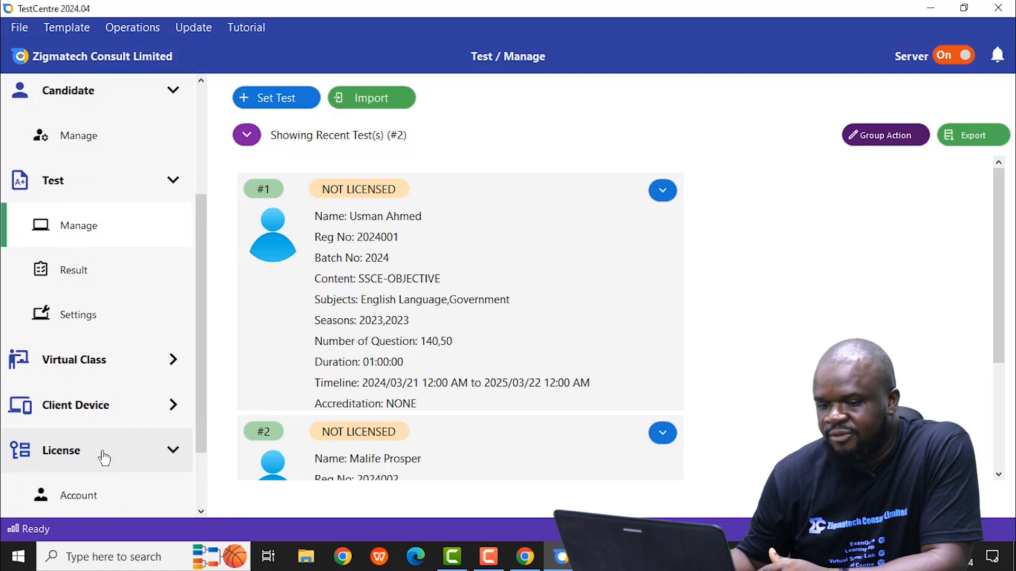
click(201, 511)
click(201, 511)
click(202, 511)
click(201, 512)
click(201, 511)
click(201, 511)
click(201, 511)
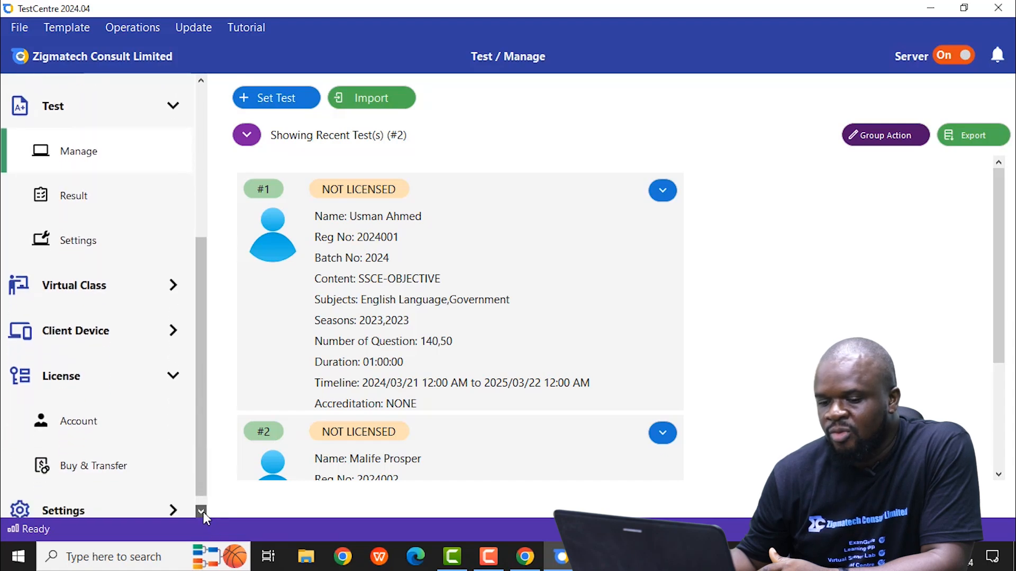
click(201, 511)
click(119, 414)
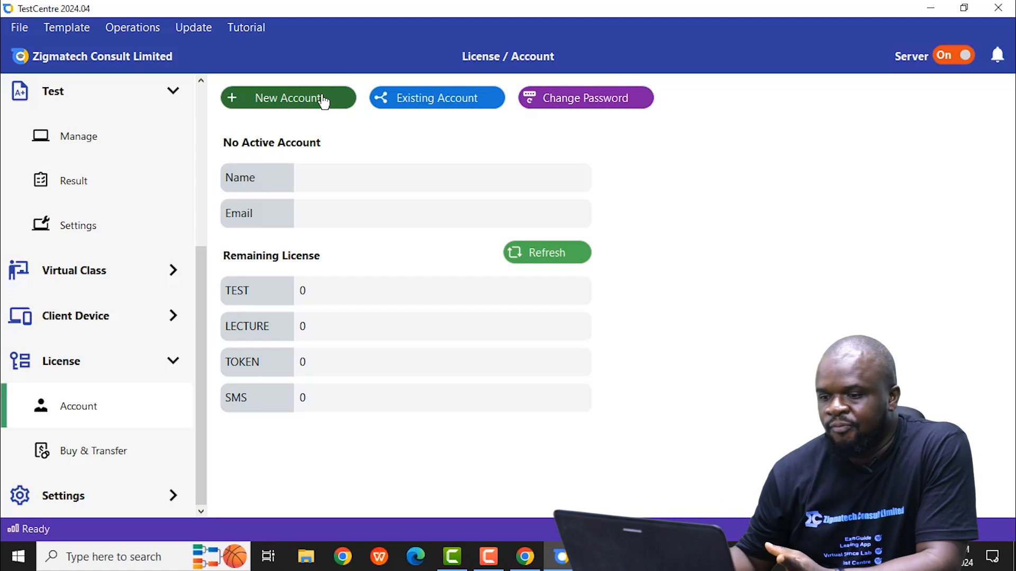
Step: View the form for creating a new license account, then close it without creating one
click(301, 105)
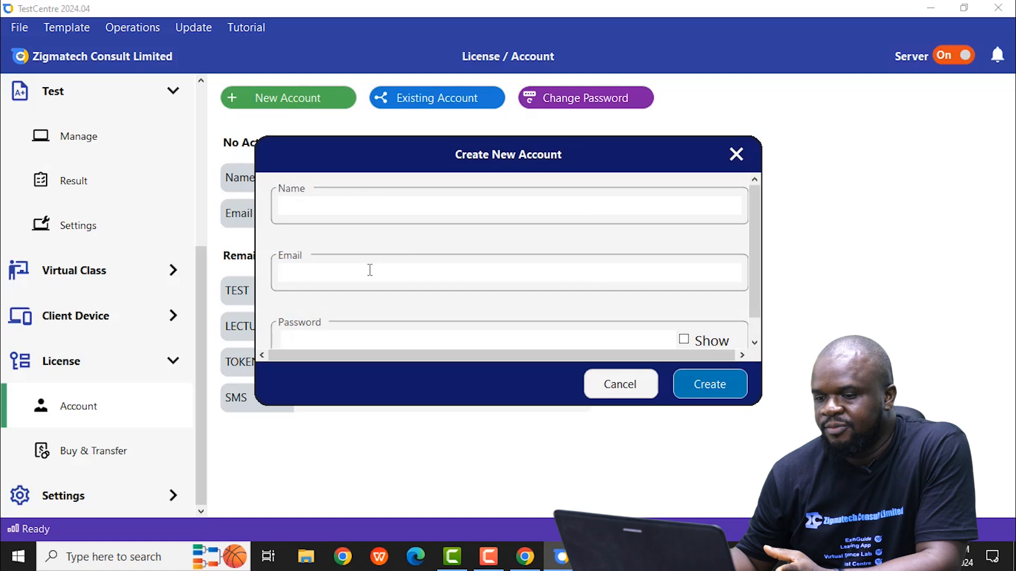
click(736, 155)
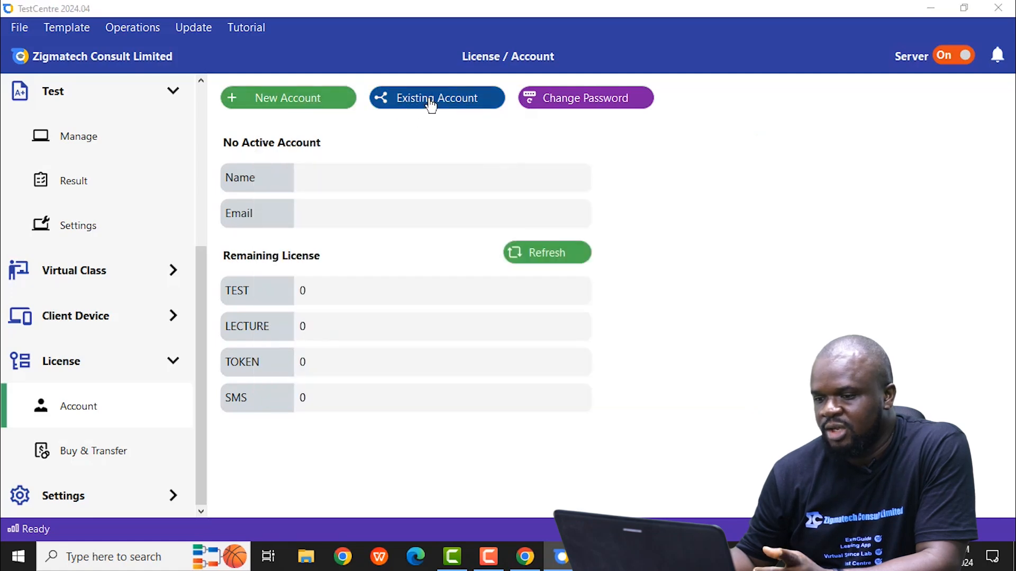
Step: Start linking to an existing license account and enter the account's email address
click(431, 100)
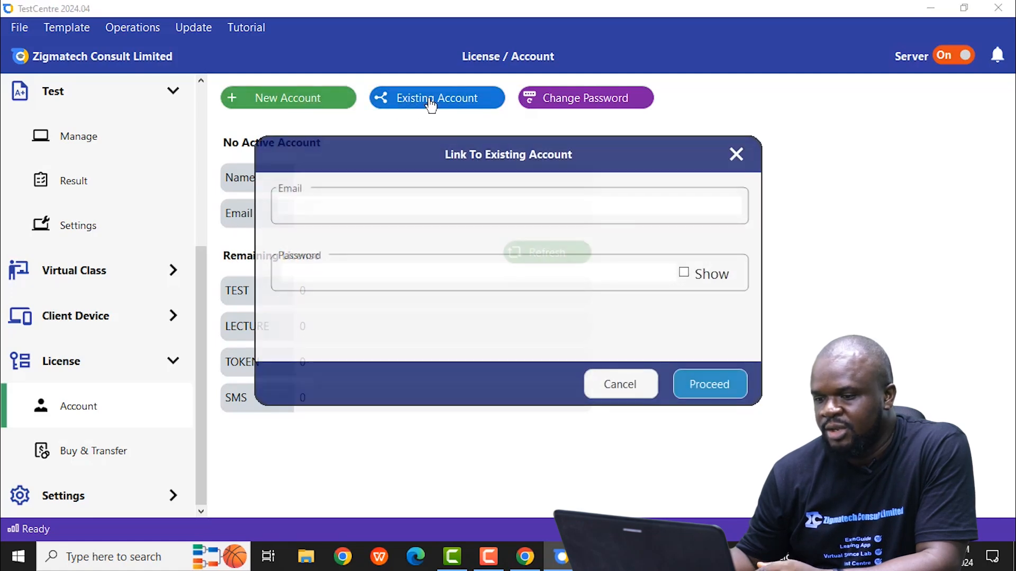
click(336, 207)
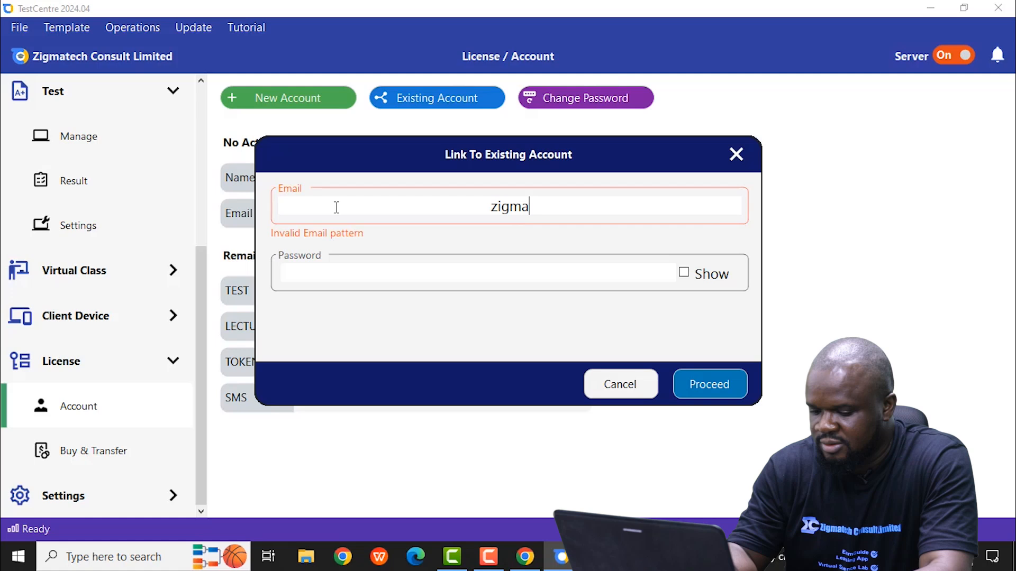
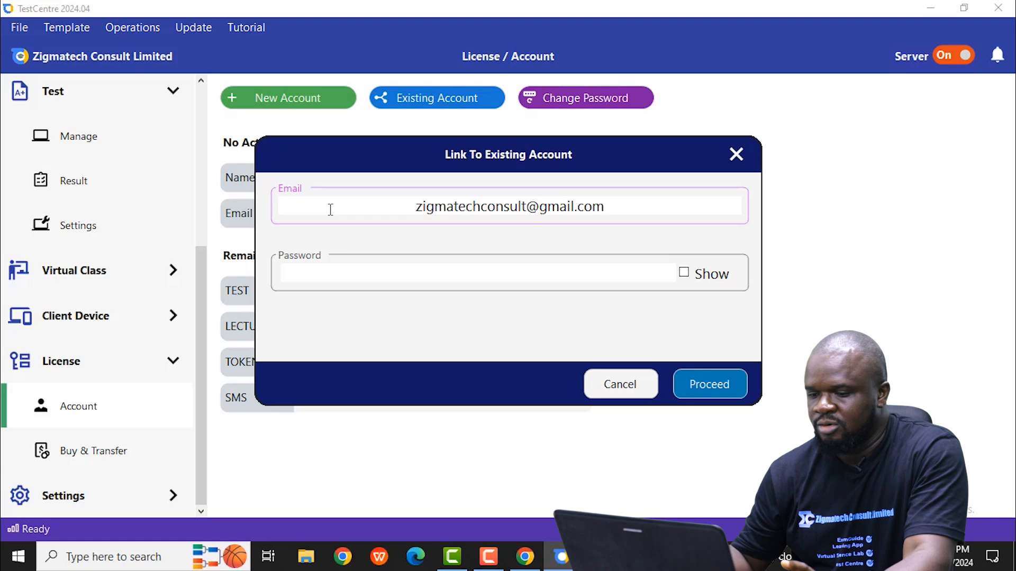
Step: Enter the license account password, link the account, and refresh its remaining license balances
click(360, 274)
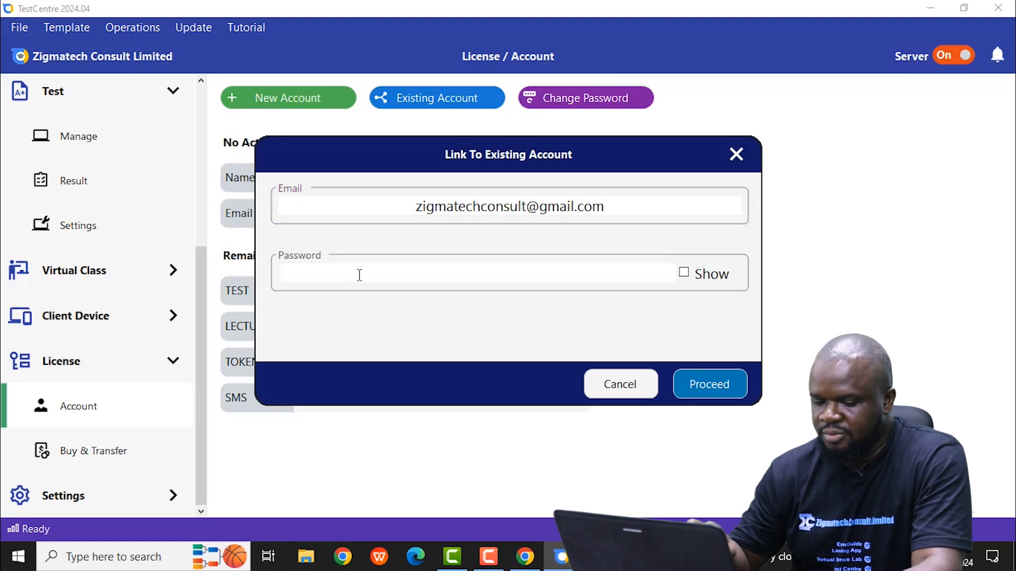
key(Caps_Lock)
text(*)
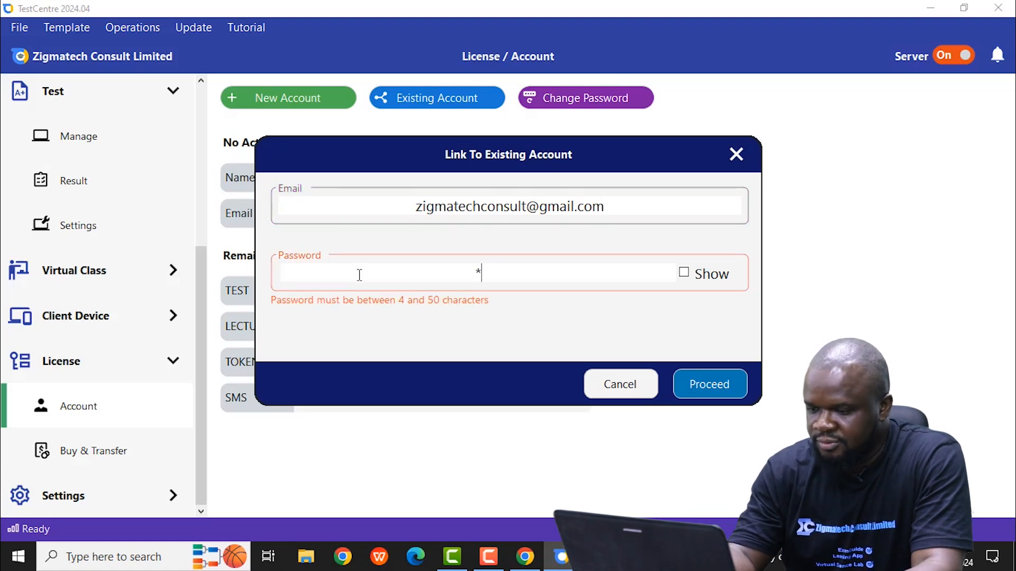
text(********)
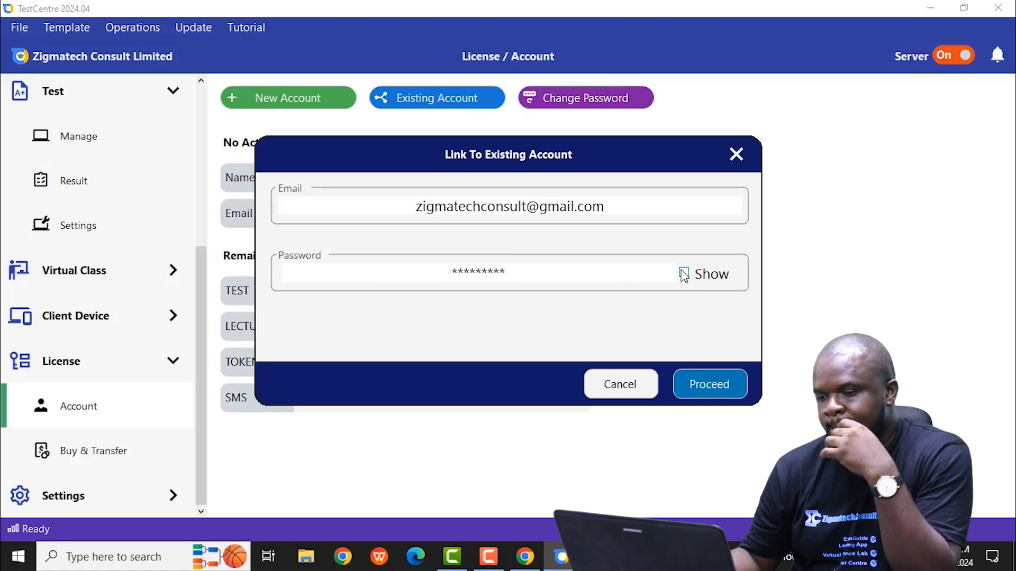
click(720, 386)
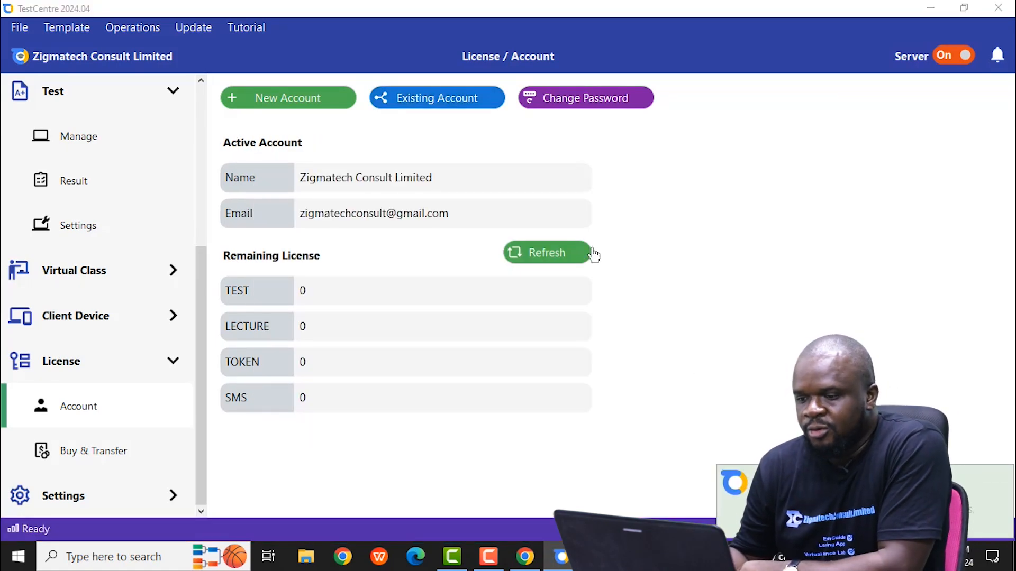
click(552, 257)
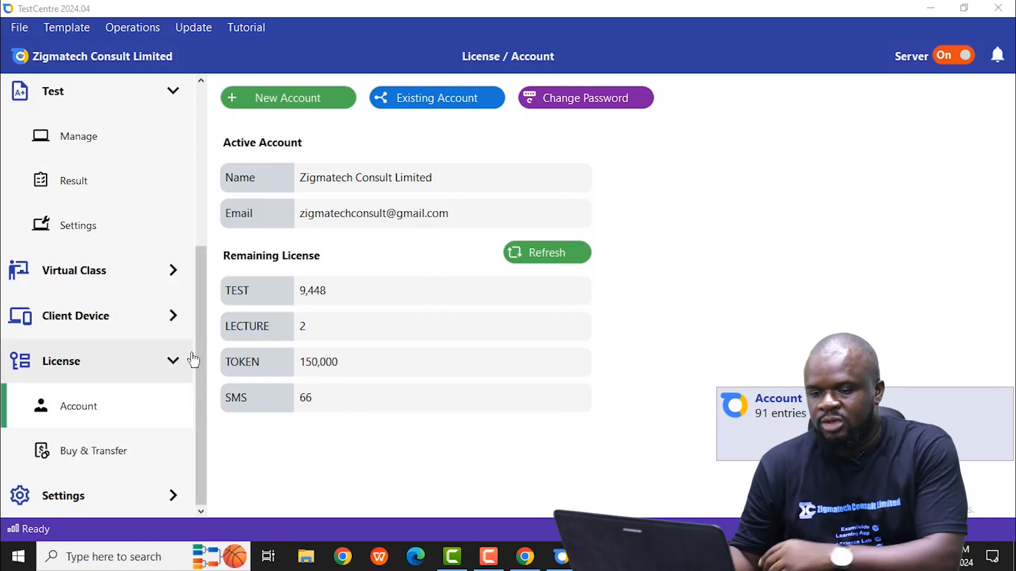
Step: Start a TEST license purchase on the license buying page and check the price for quantities of 10 and 200
click(105, 456)
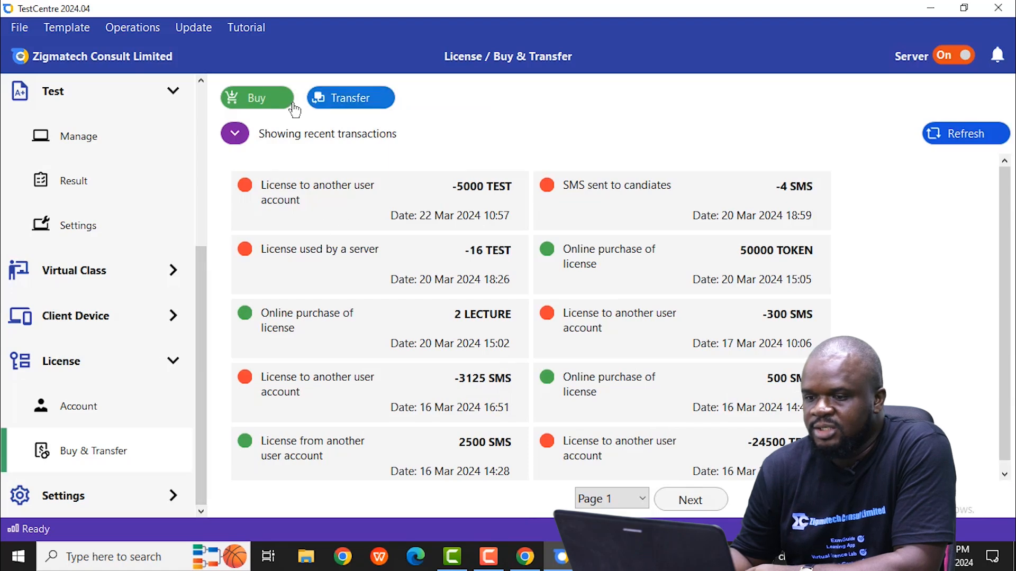
click(266, 102)
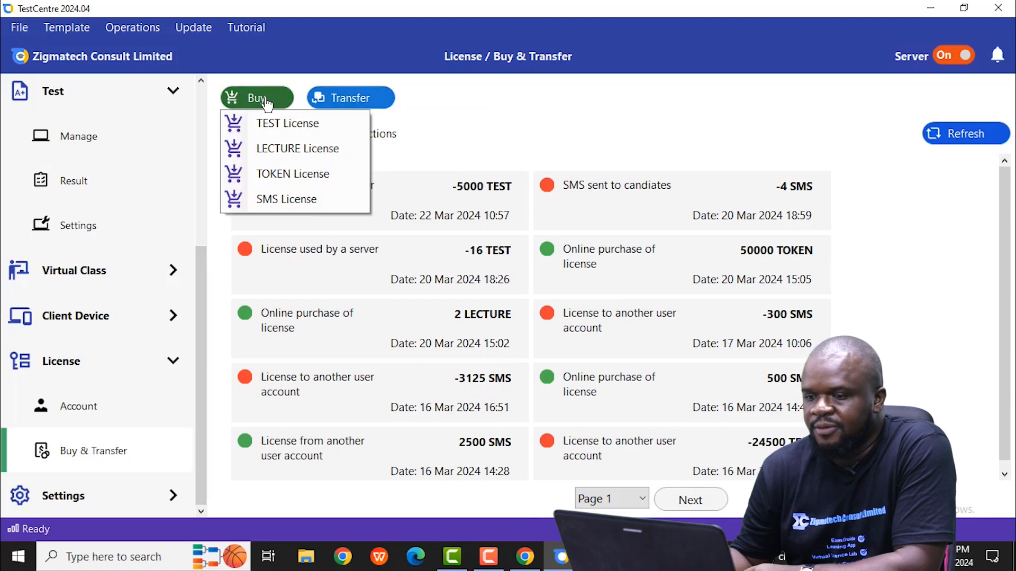
click(286, 125)
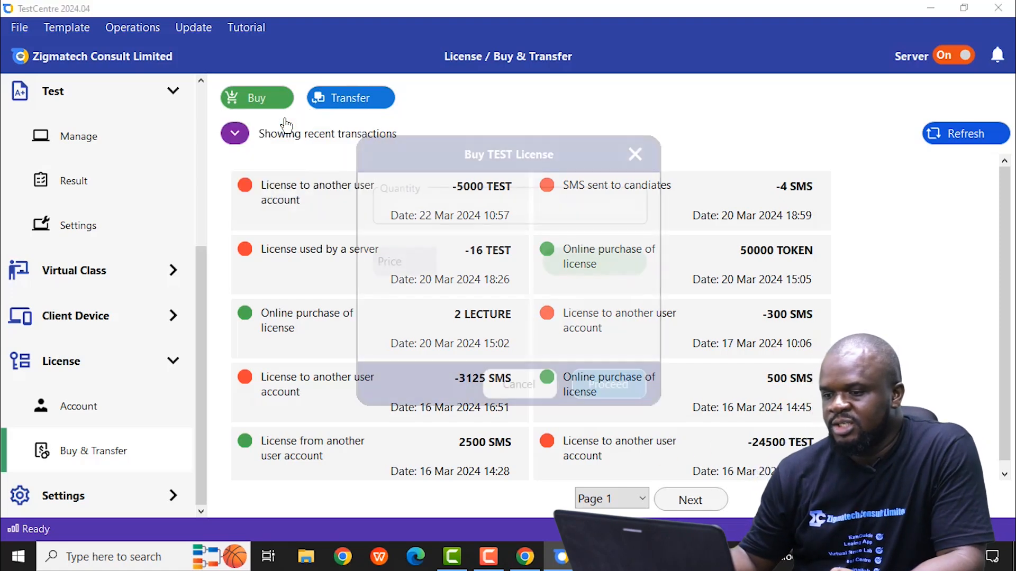
click(442, 209)
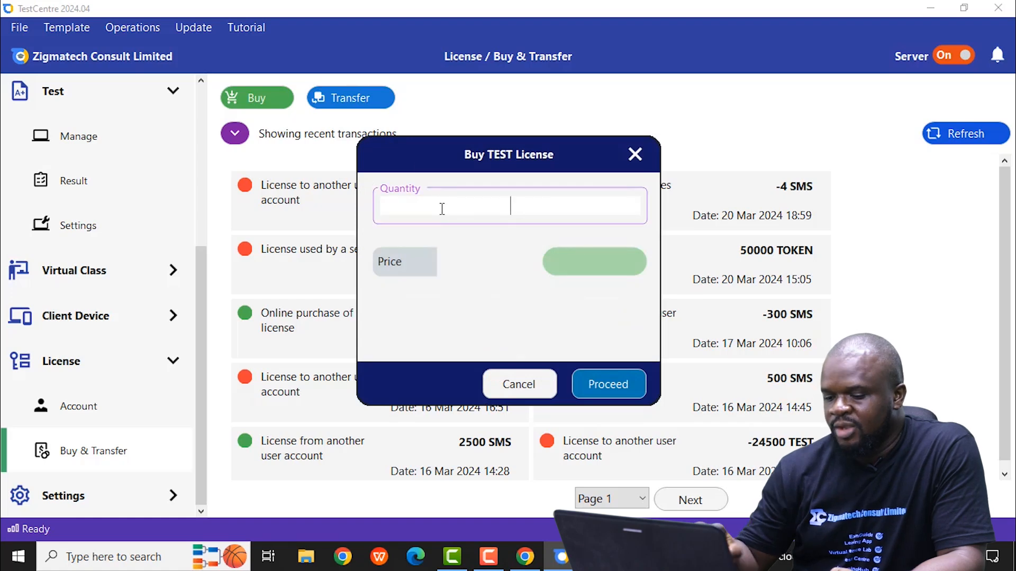
text(10)
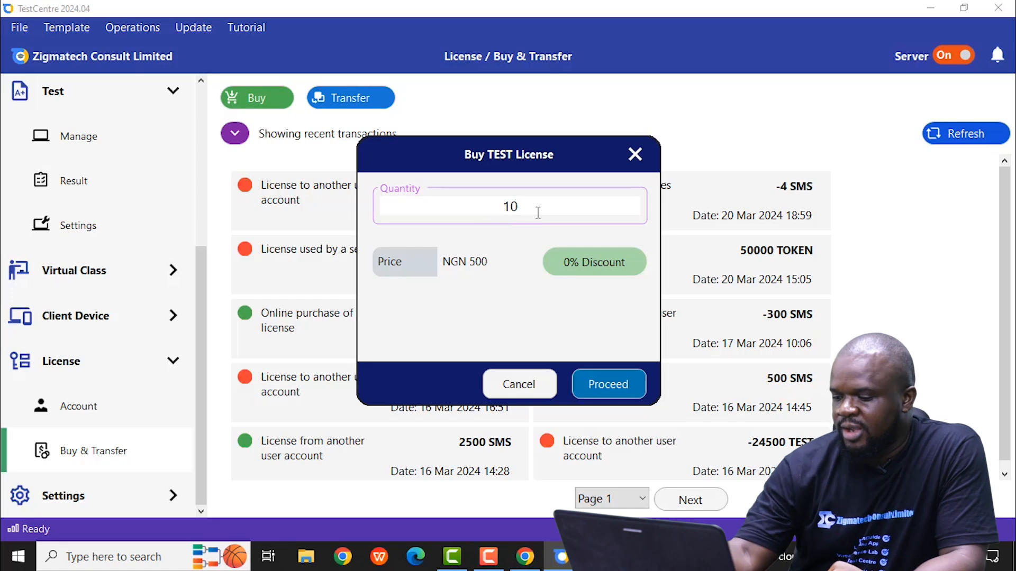
key(BackSpace)
key(BackSpace)
text(200)
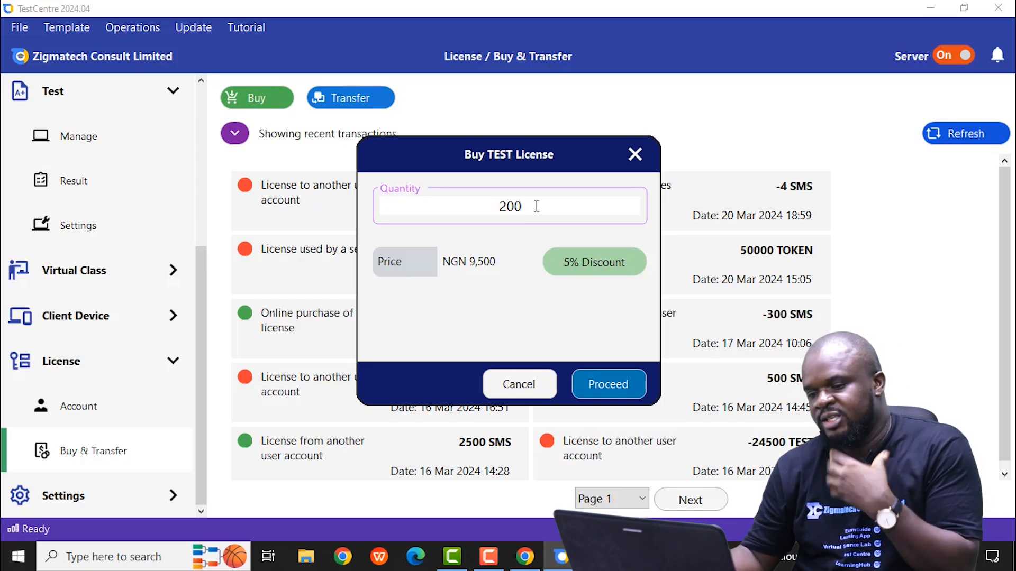
Step: Check the TEST license price for quantities of 1000 and 2000
key(BackSpace)
key(BackSpace)
key(BackSpace)
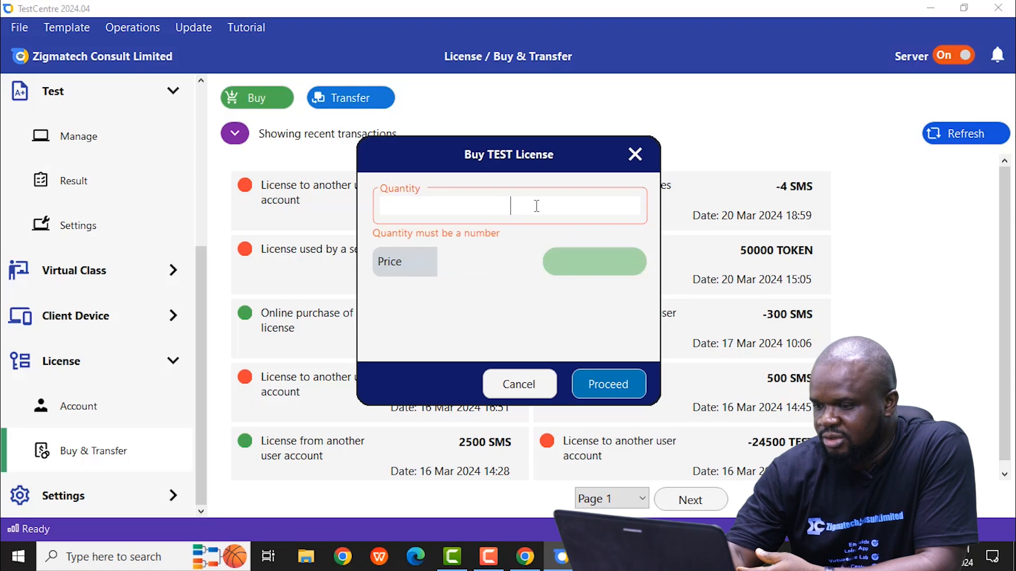
text(1)
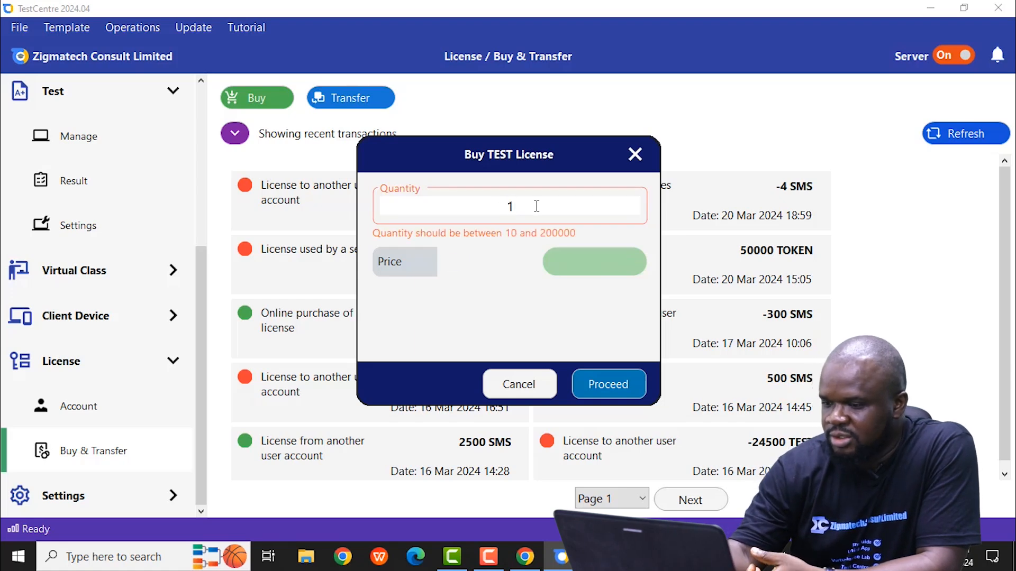
text(000)
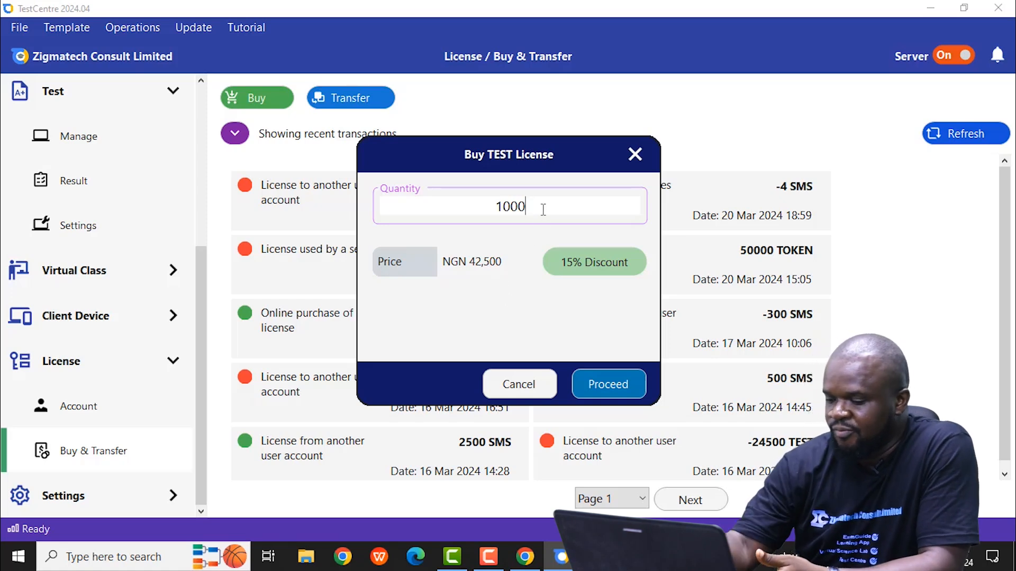
key(BackSpace)
key(BackSpace)
key(BackSpace)
key(BackSpace)
text(2000)
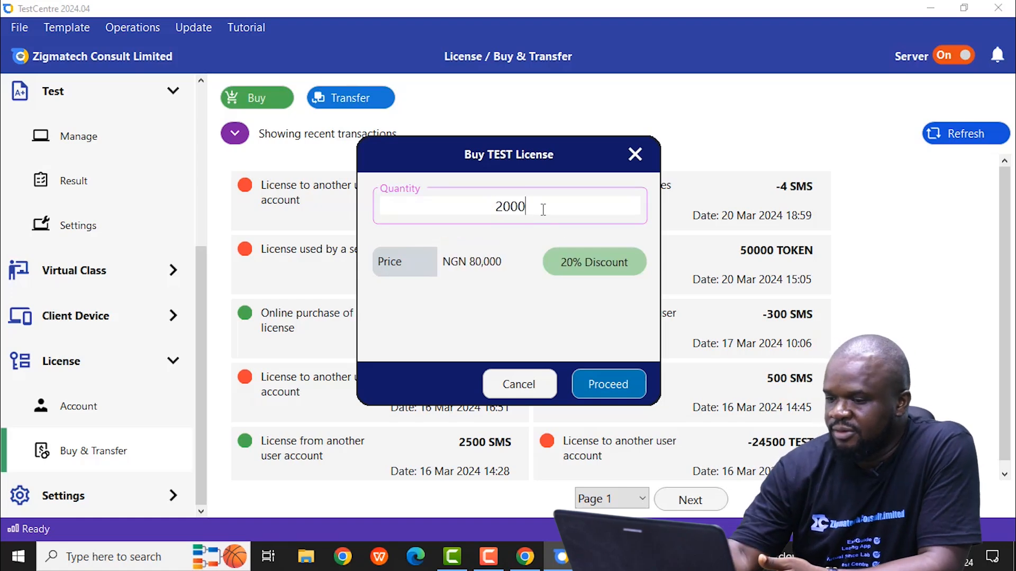
Step: Check the TEST license price for a quantity of 5000
key(BackSpace)
key(BackSpace)
key(BackSpace)
key(BackSpace)
text(4)
key(BackSpace)
text(5000)
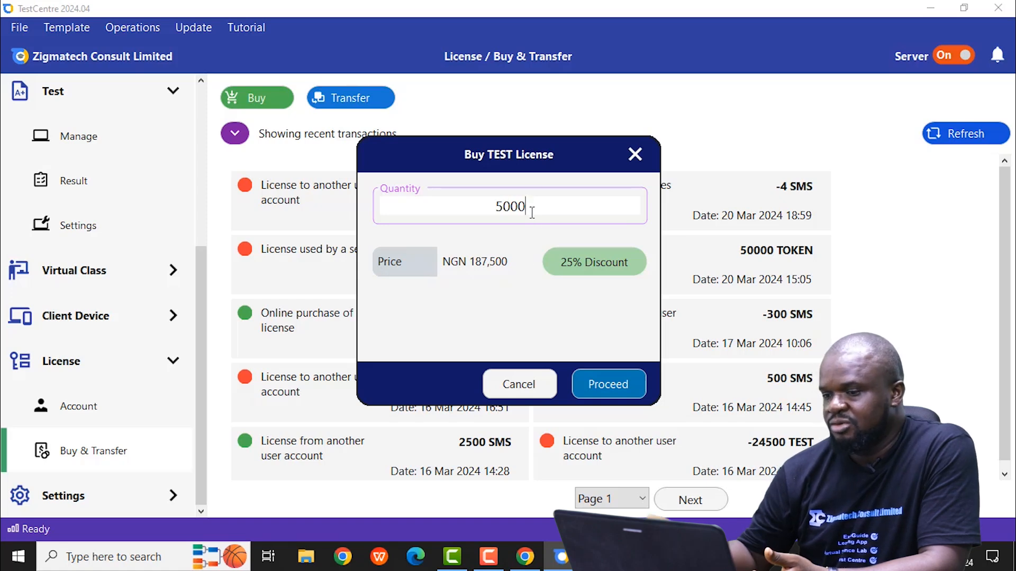
Step: Check the price for 10000 TEST licenses, then cancel the purchase without buying
key(BackSpace)
key(BackSpace)
key(BackSpace)
key(BackSpace)
text(10000)
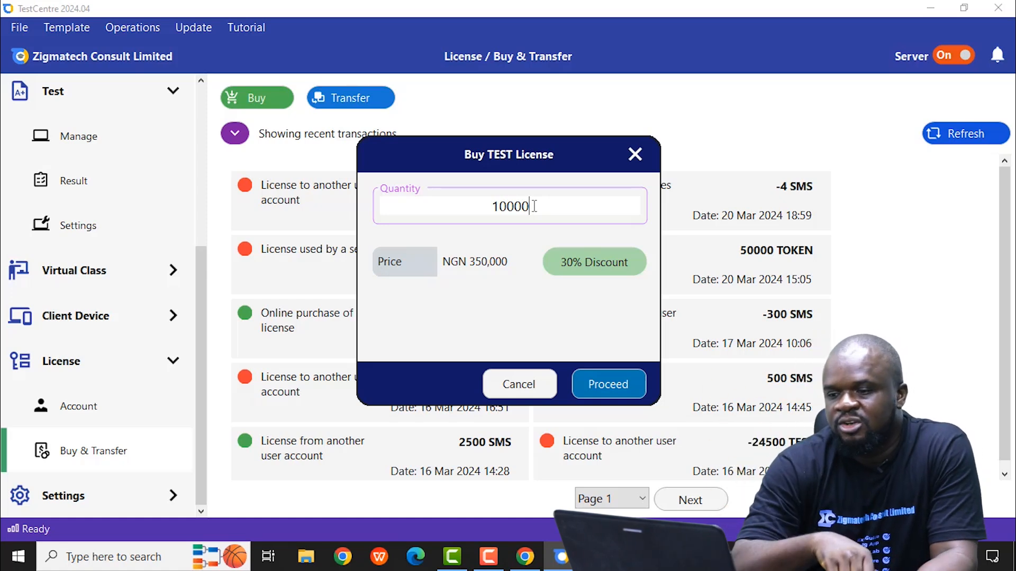
click(520, 389)
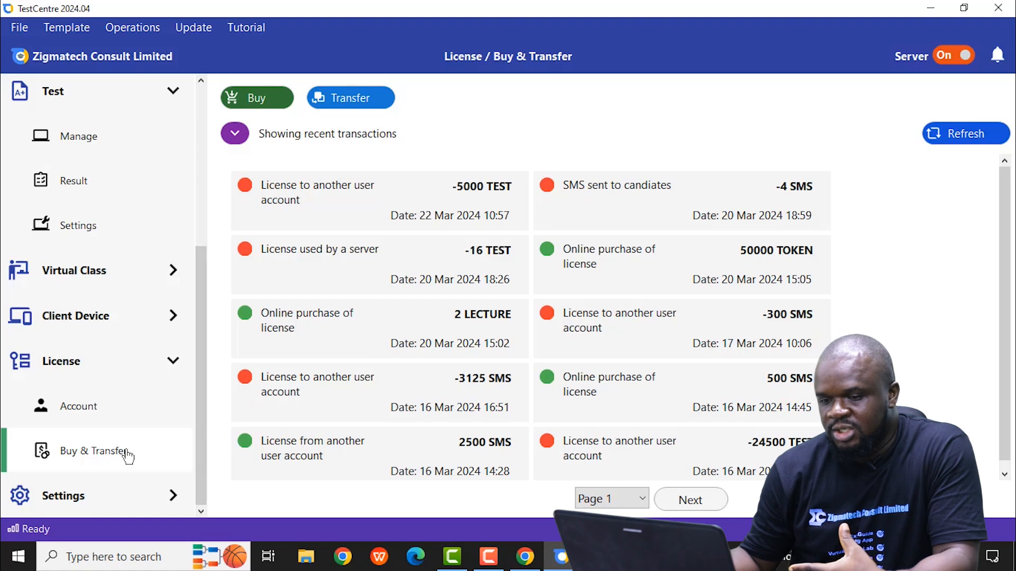
Step: Return to the test management page and look through both recent tests to check their license status
scroll(98, 365, up, 5)
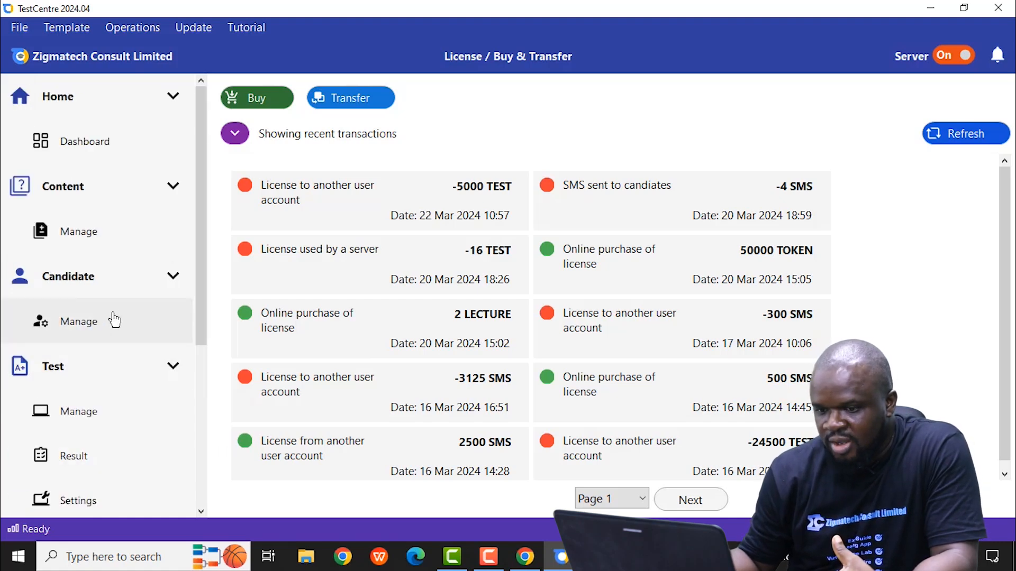
click(101, 421)
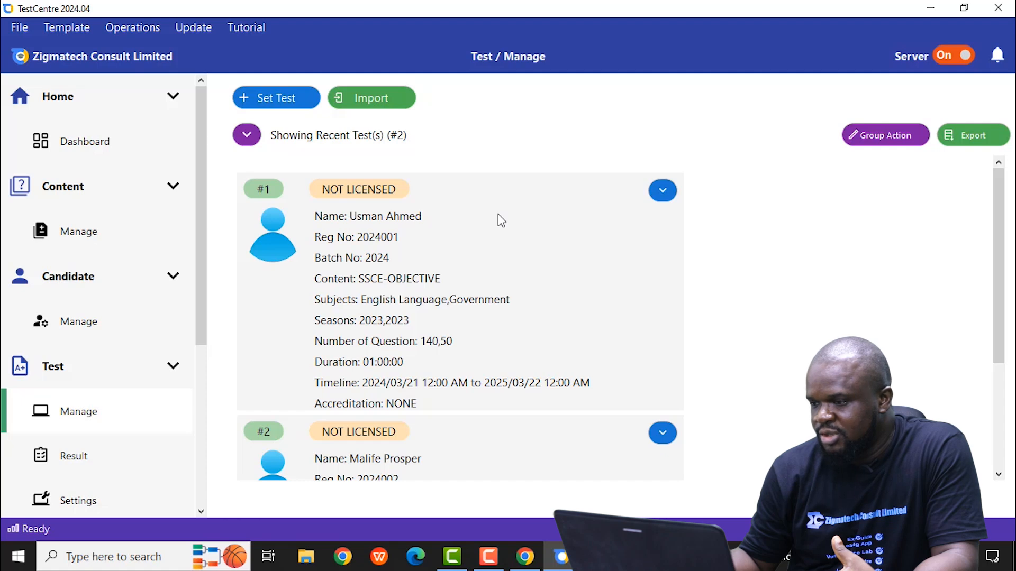
click(999, 475)
scroll(999, 475, down, 5)
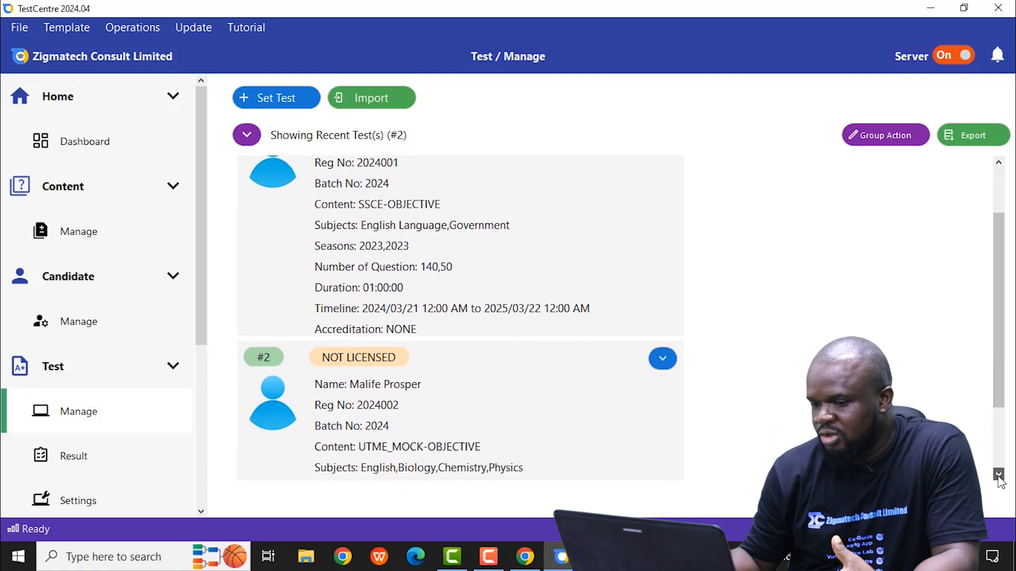
scroll(999, 475, down, 1)
click(999, 474)
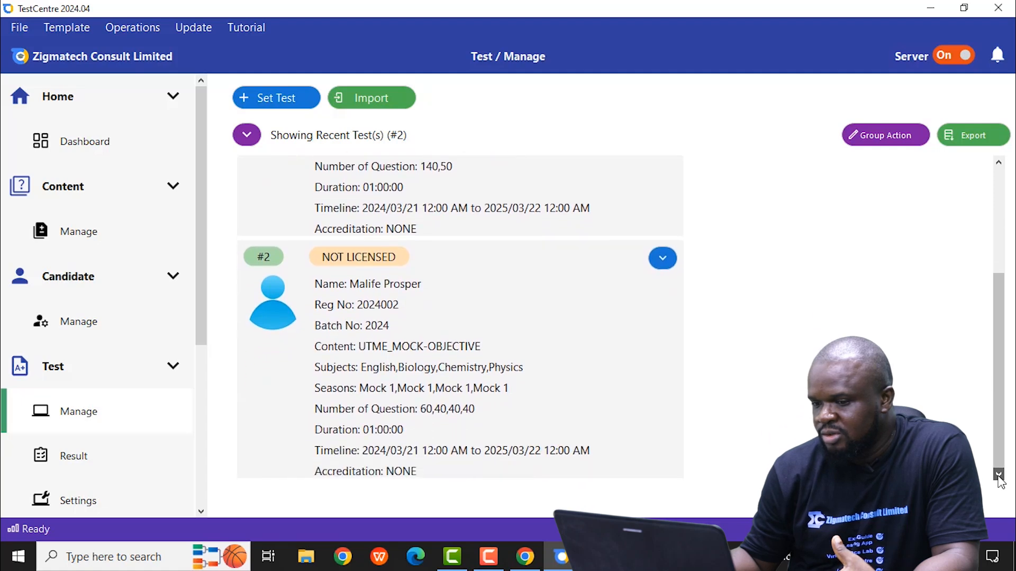
click(999, 164)
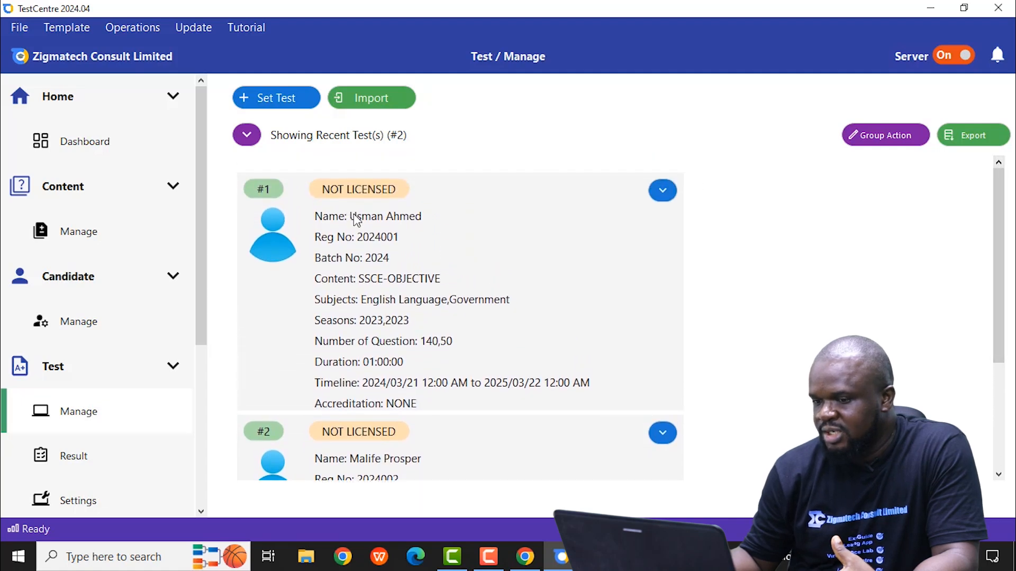
Step: License the first listed test, the SSCE-OBJECTIVE one, by authorizing it with the license account password
click(662, 191)
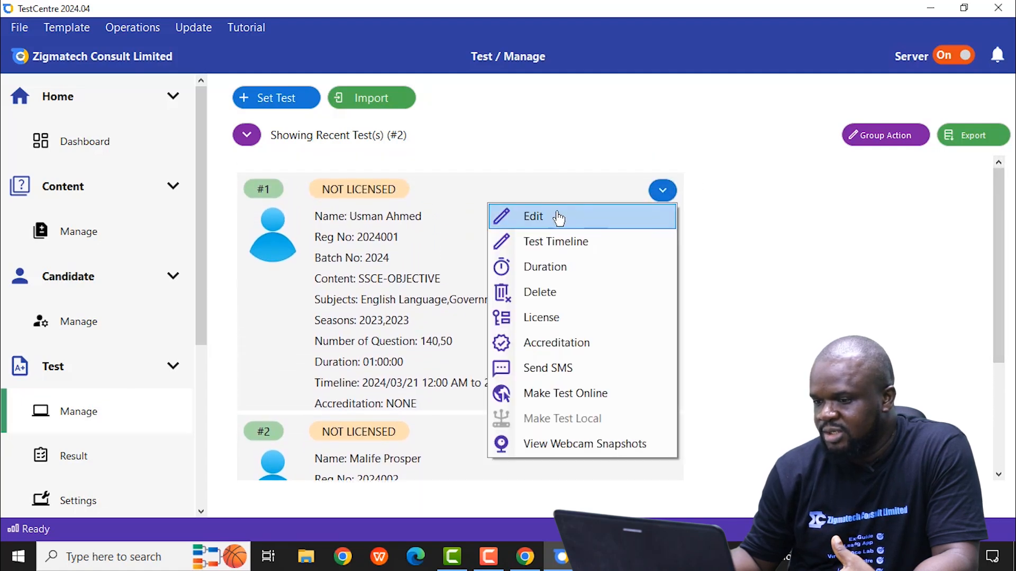
click(558, 319)
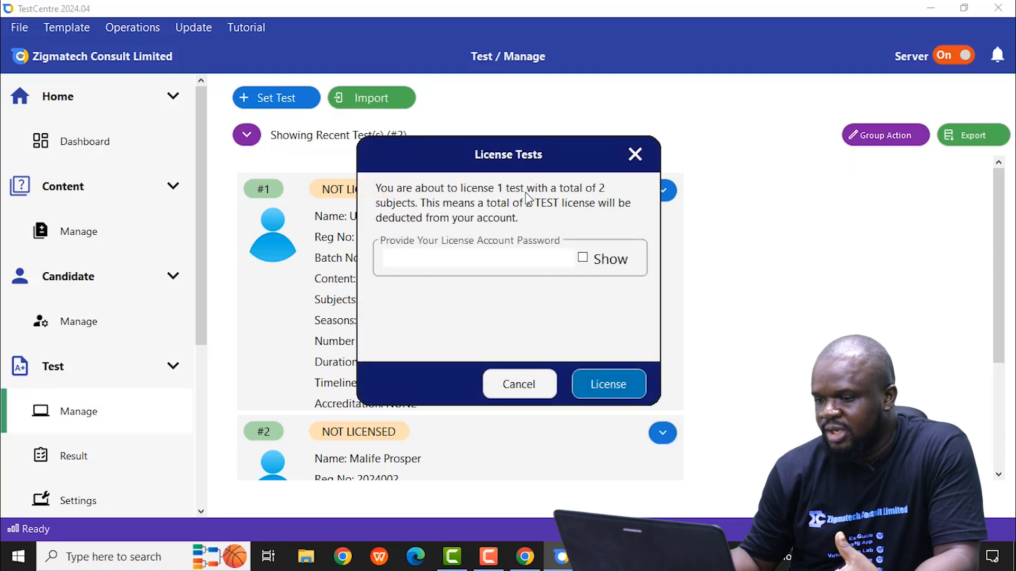
click(425, 258)
text(*)
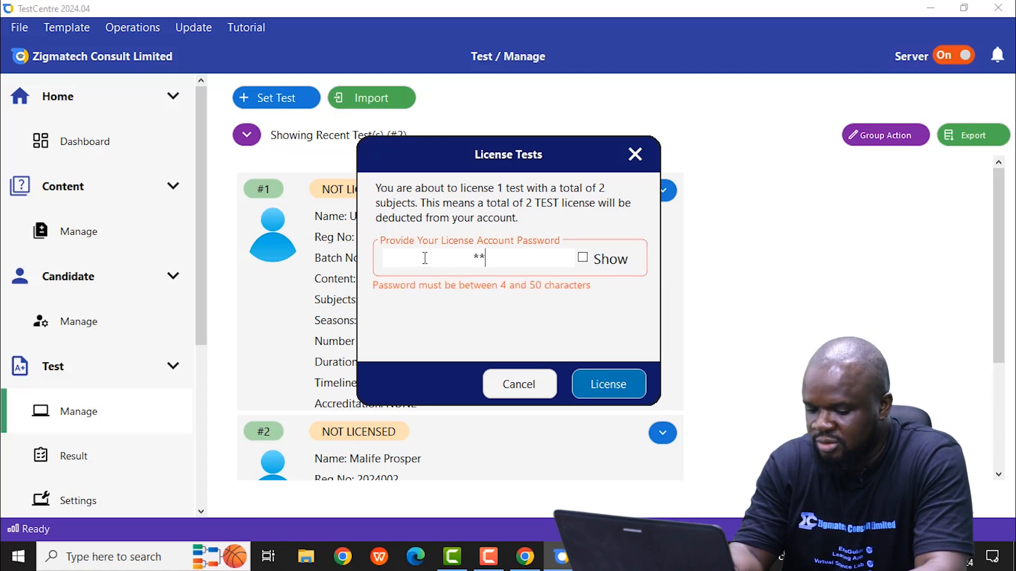
text(********)
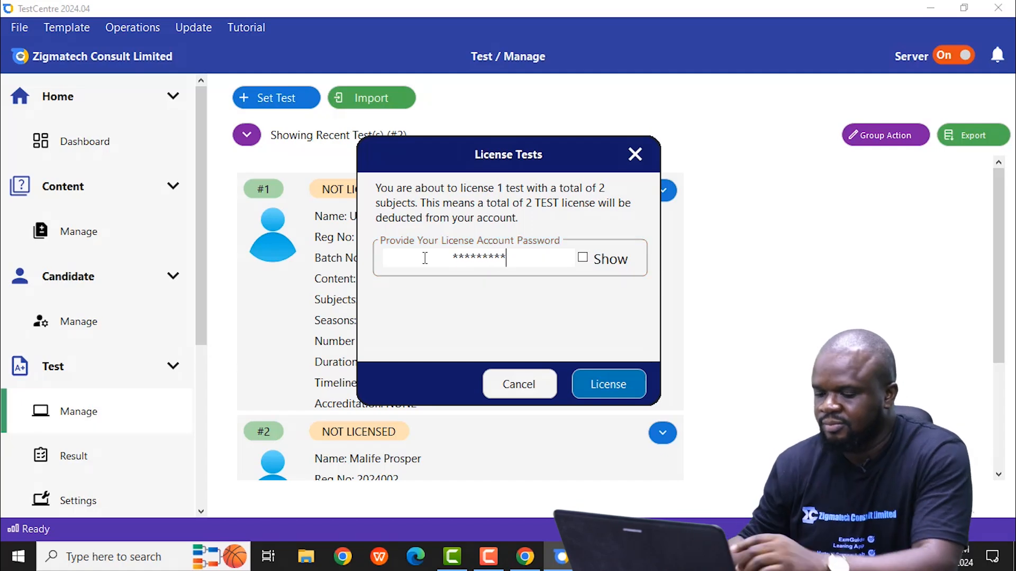
click(608, 387)
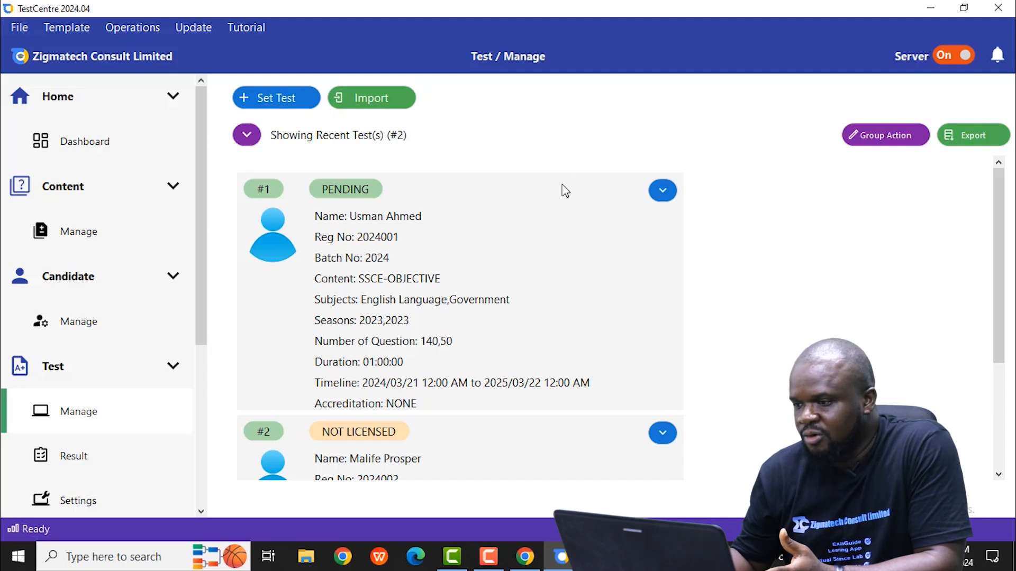
Step: Switch to TestCentre Client, enter the first candidate's registration number for a local test, and start the SSCE test
click(929, 9)
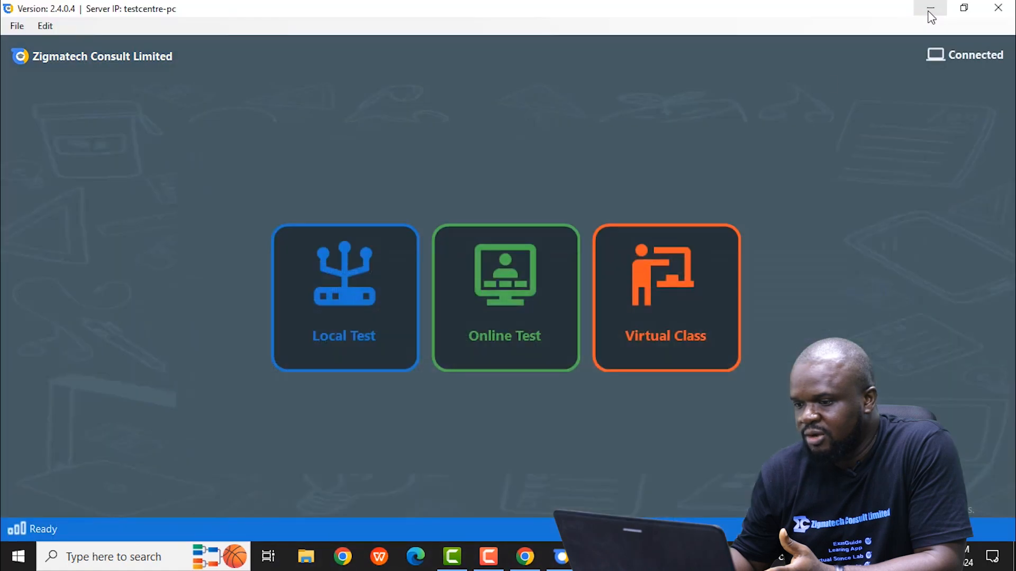
click(346, 319)
click(361, 311)
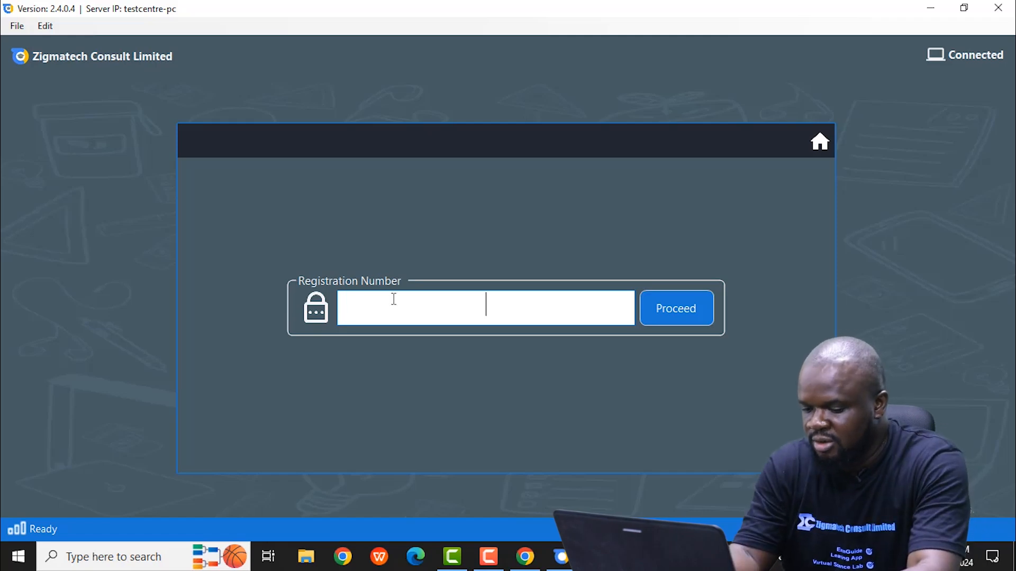
text(2024)
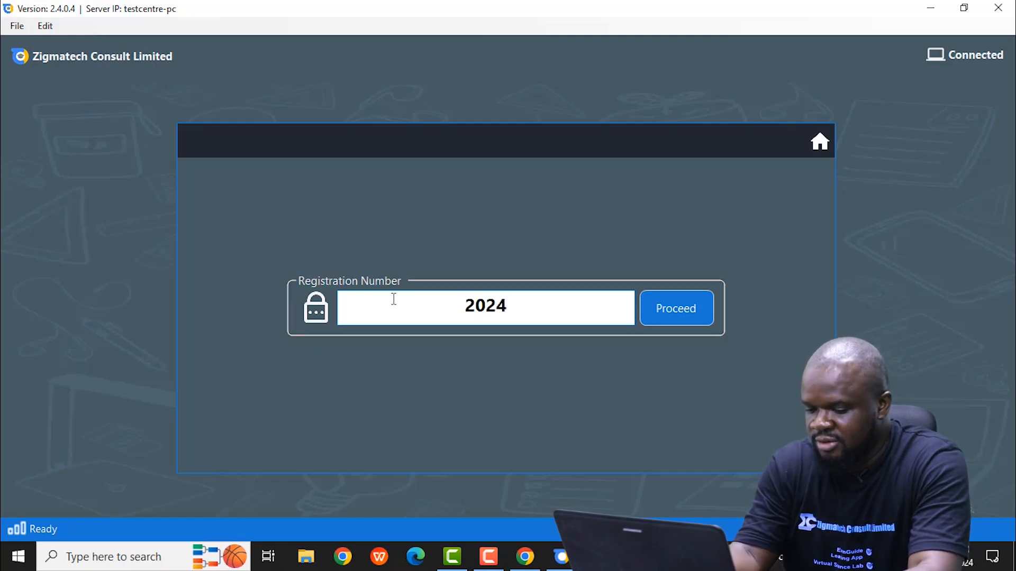
text(001)
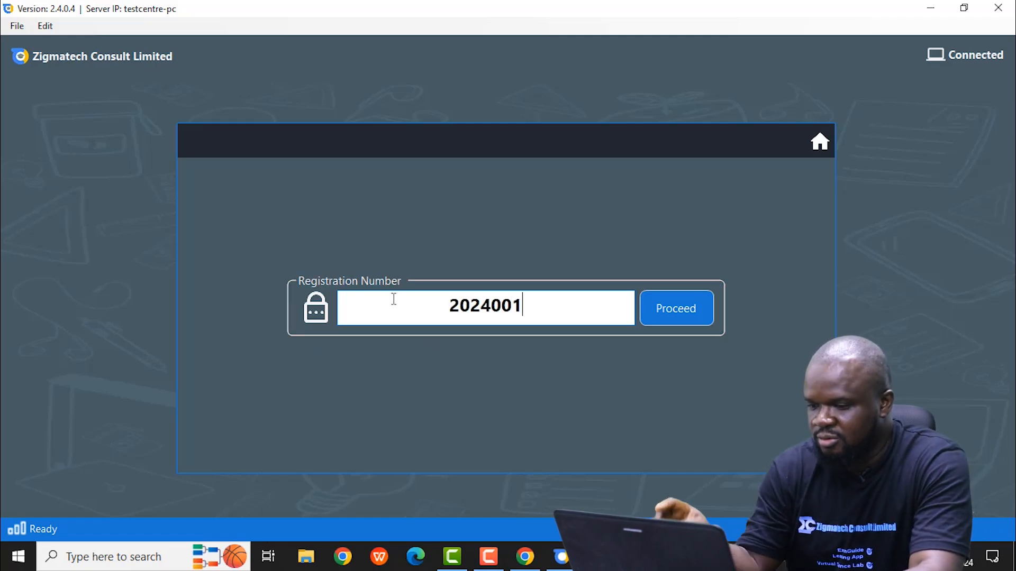
click(699, 318)
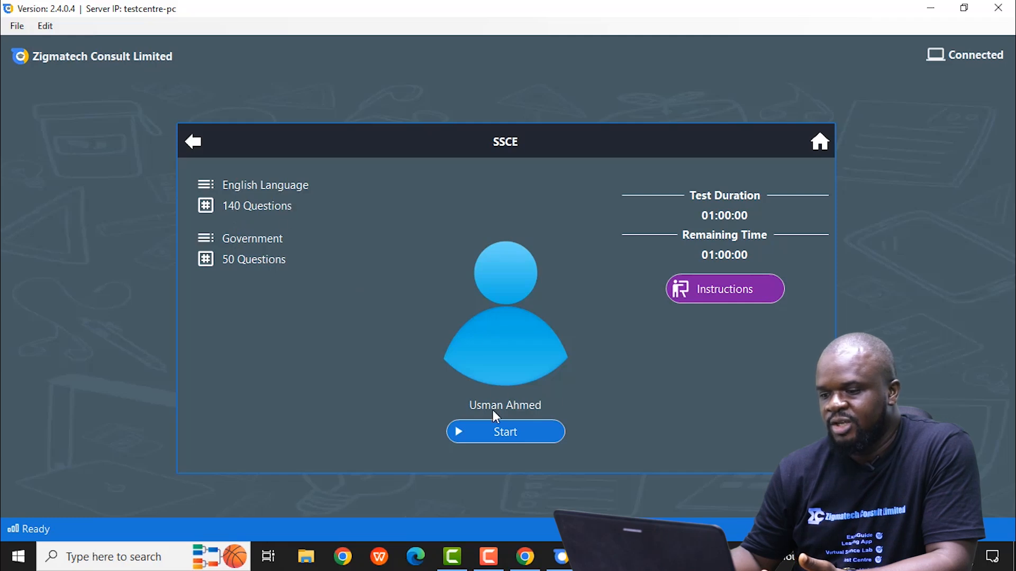
click(509, 435)
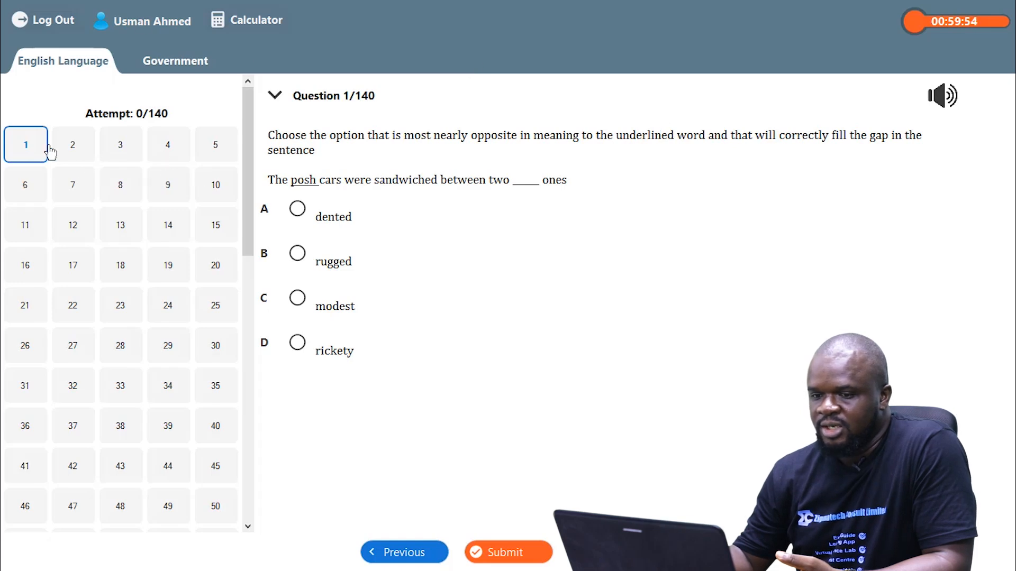
Step: Answer English Language question 1 with option B, rugged, and advance to question 2
click(298, 209)
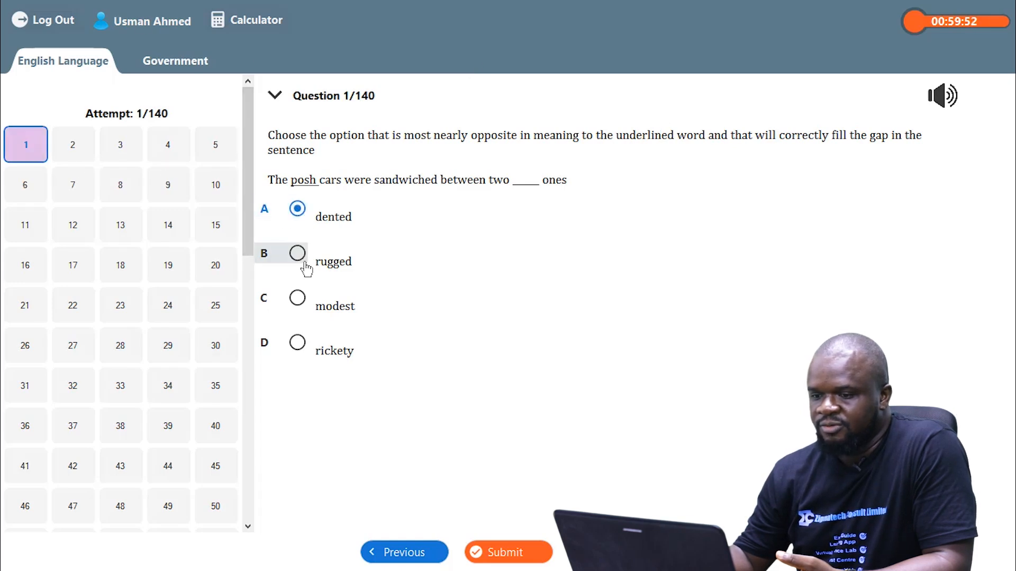
click(299, 255)
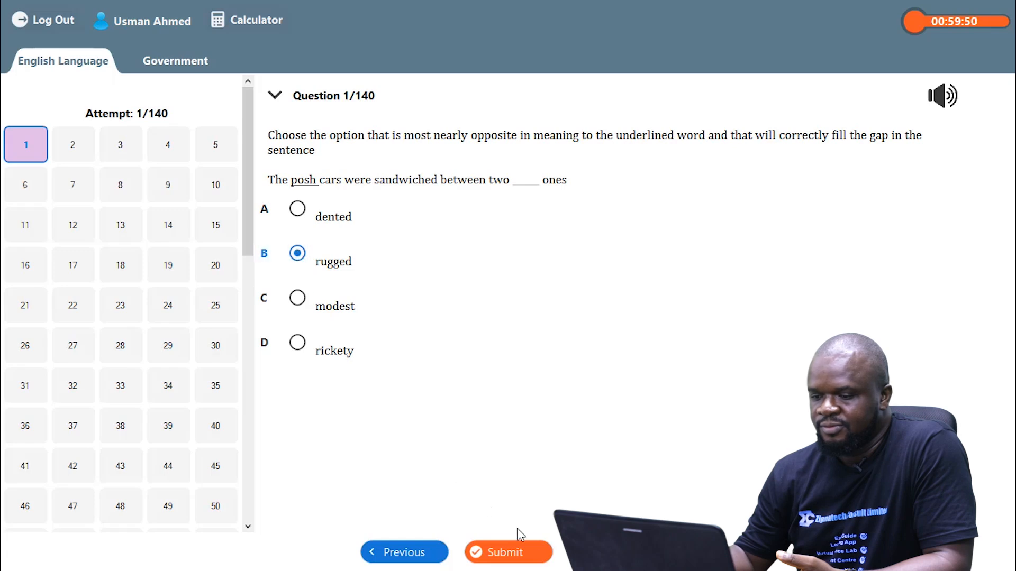
key(n)
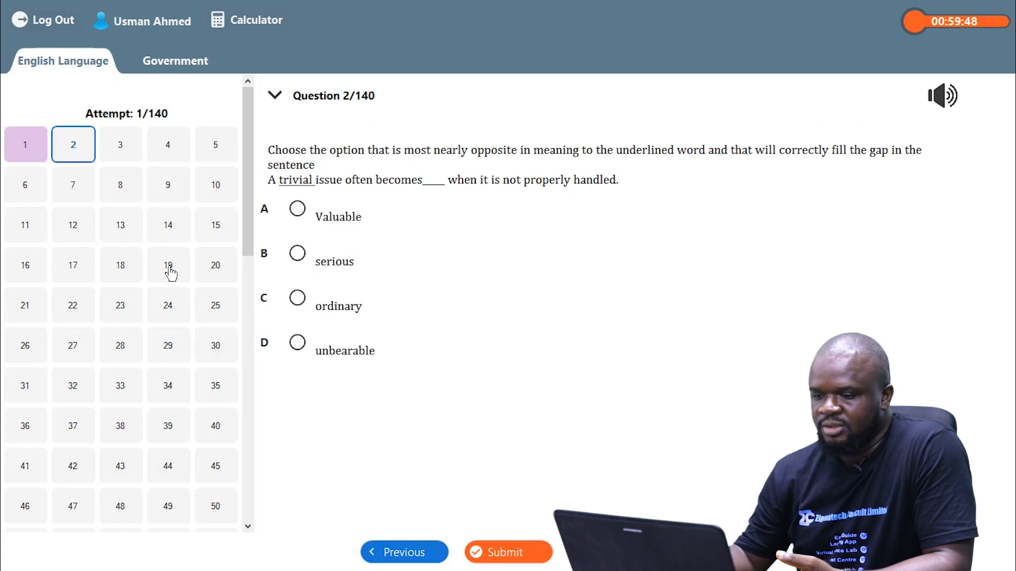
Step: Browse the English Language questions by jumping among several numbers, including 20, 29, 33, 38 and 45
click(169, 273)
key(n)
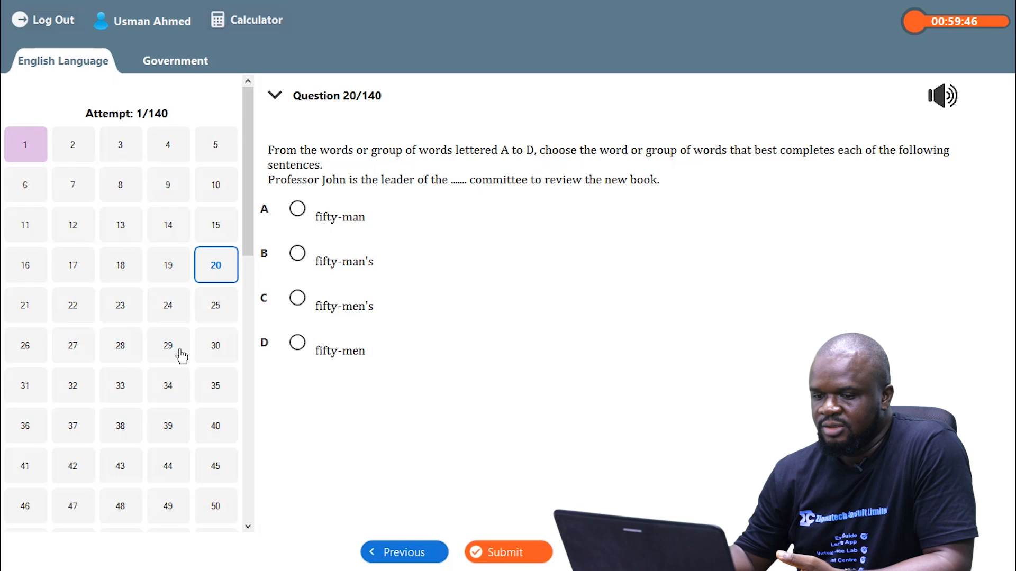
click(169, 347)
key(n)
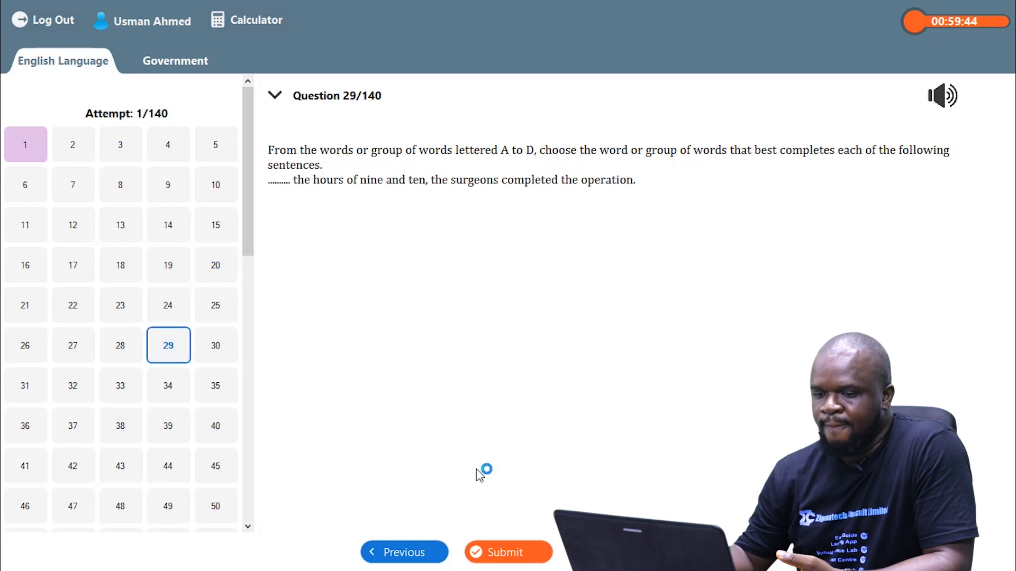
click(128, 385)
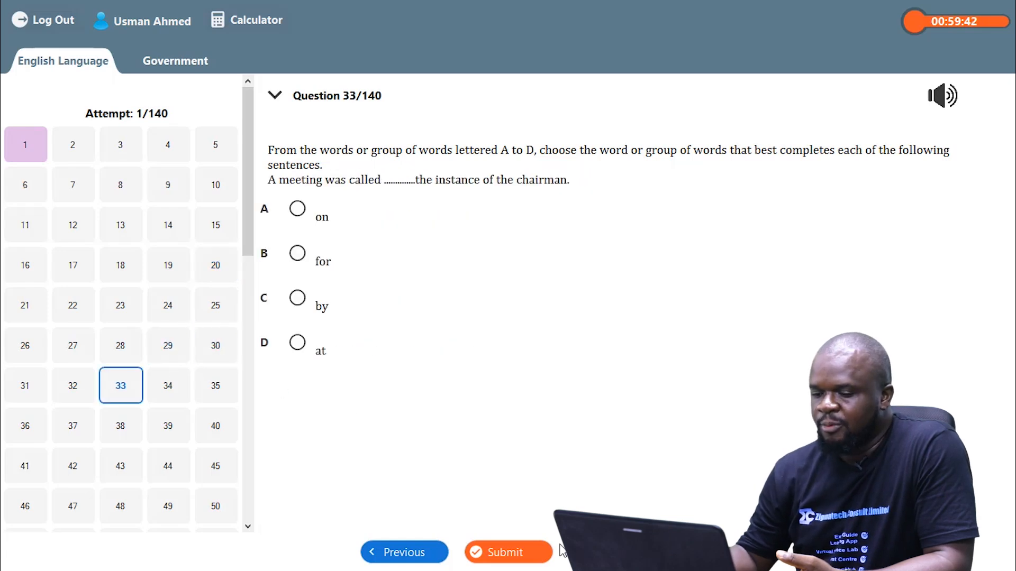
key(n)
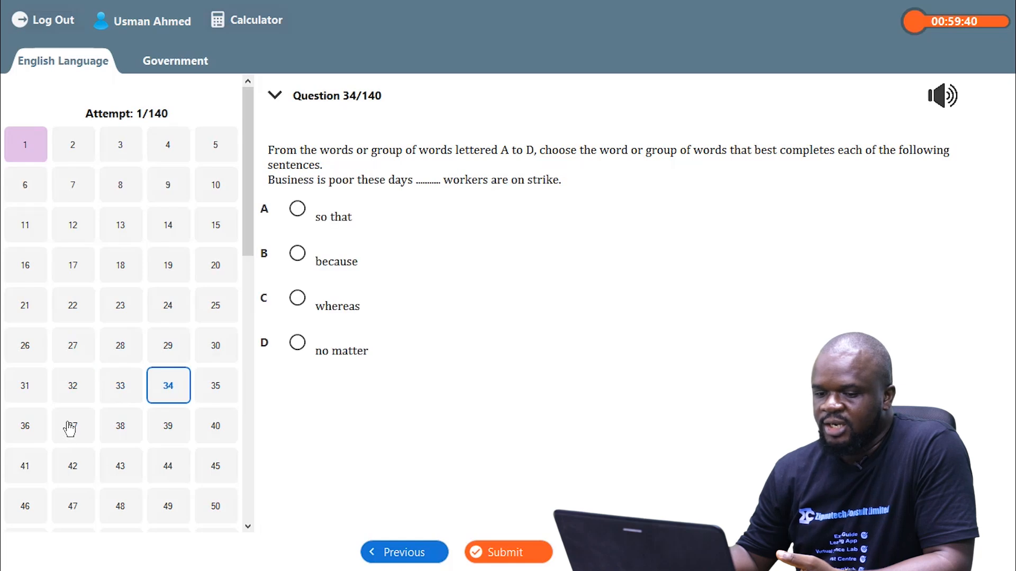
click(69, 429)
key(n)
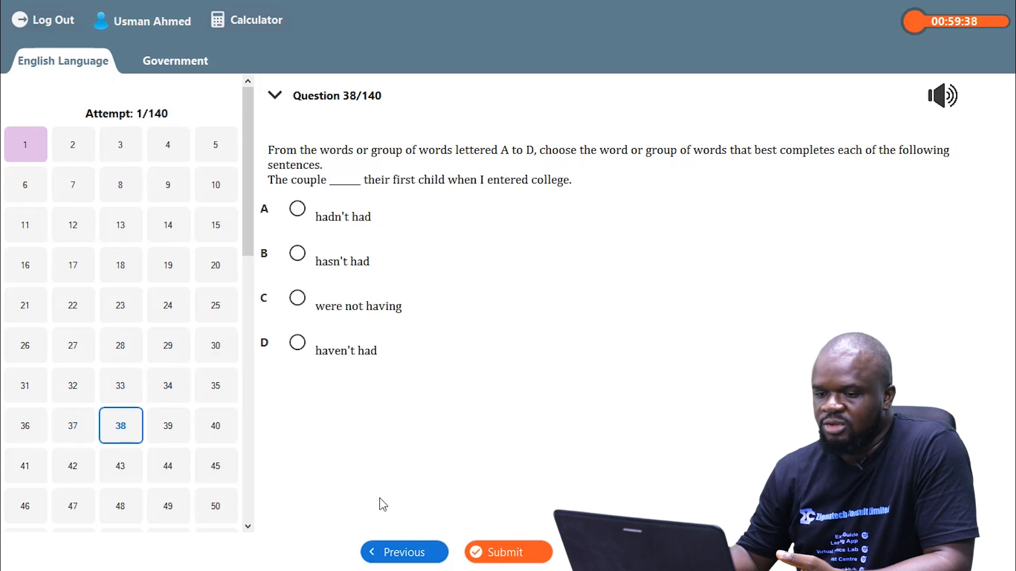
click(75, 311)
key(n)
click(173, 471)
key(n)
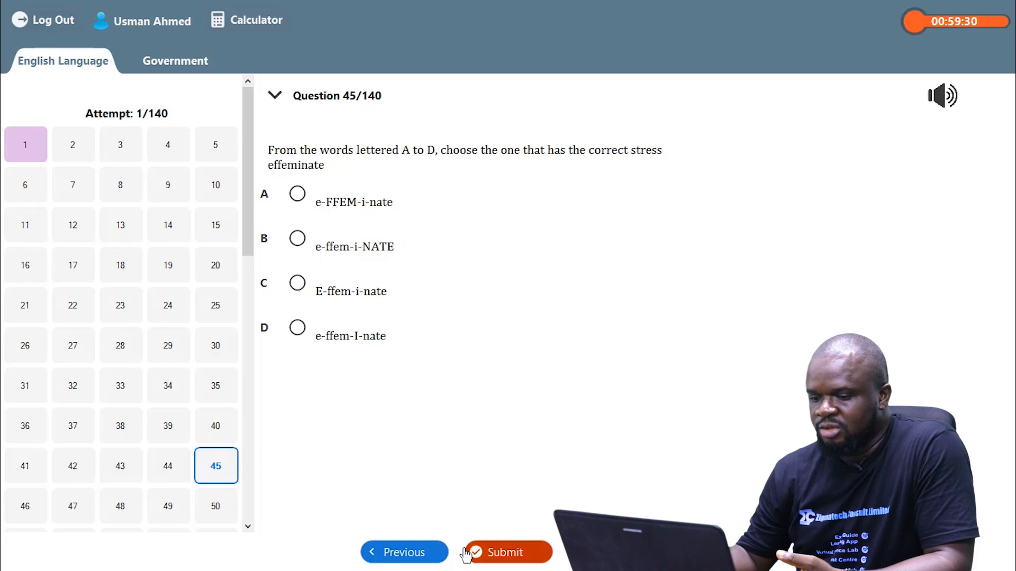
Step: Submit and end the exam, and minimize the client window
click(523, 557)
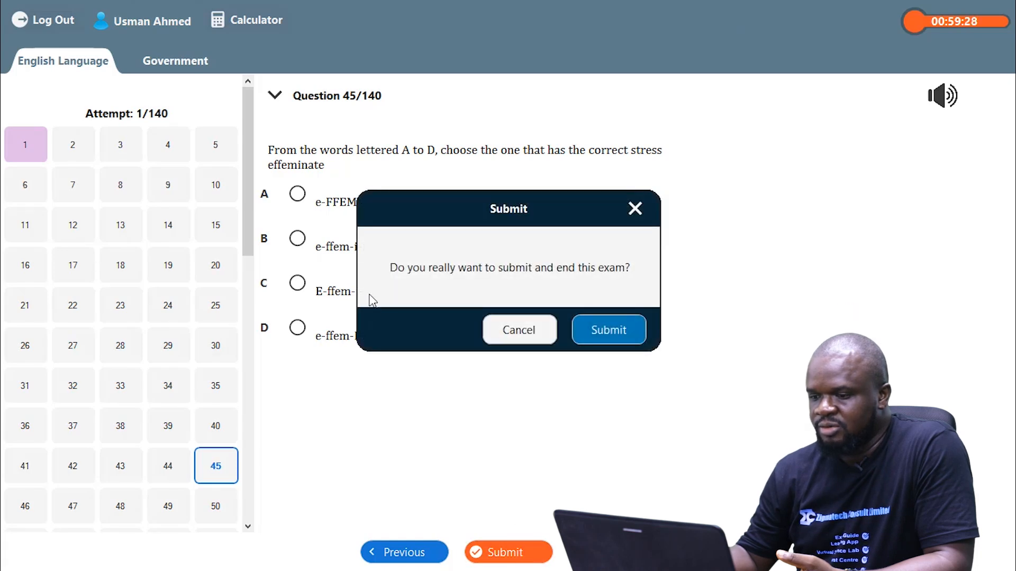
click(598, 328)
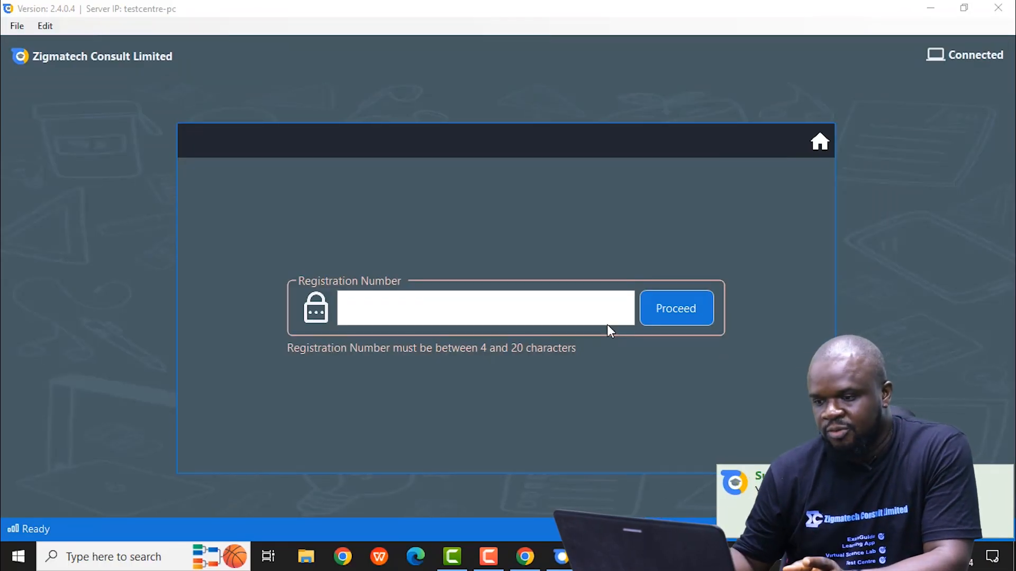
click(929, 11)
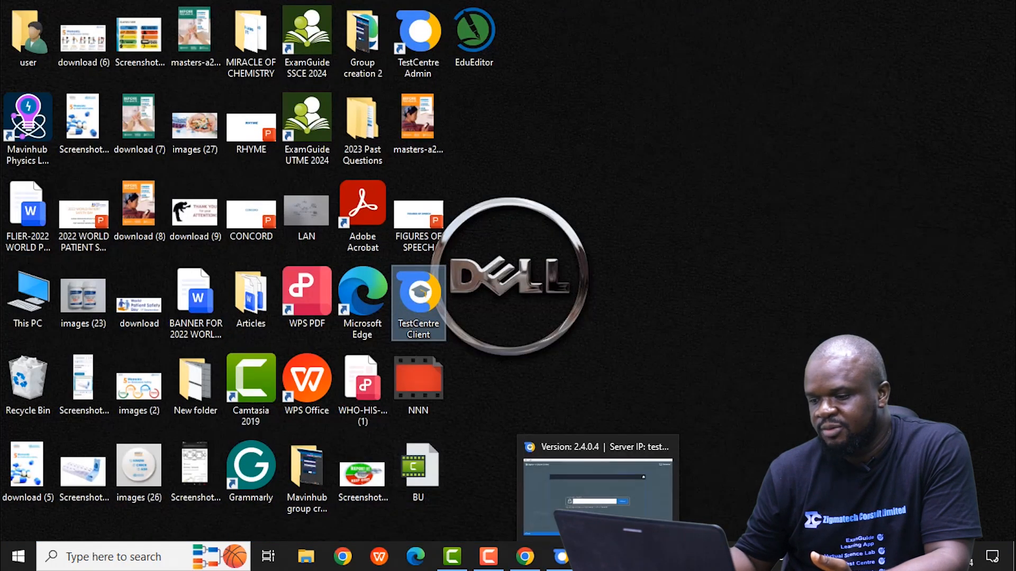
Step: Switch to TestCentre Admin and open the test results page
click(564, 559)
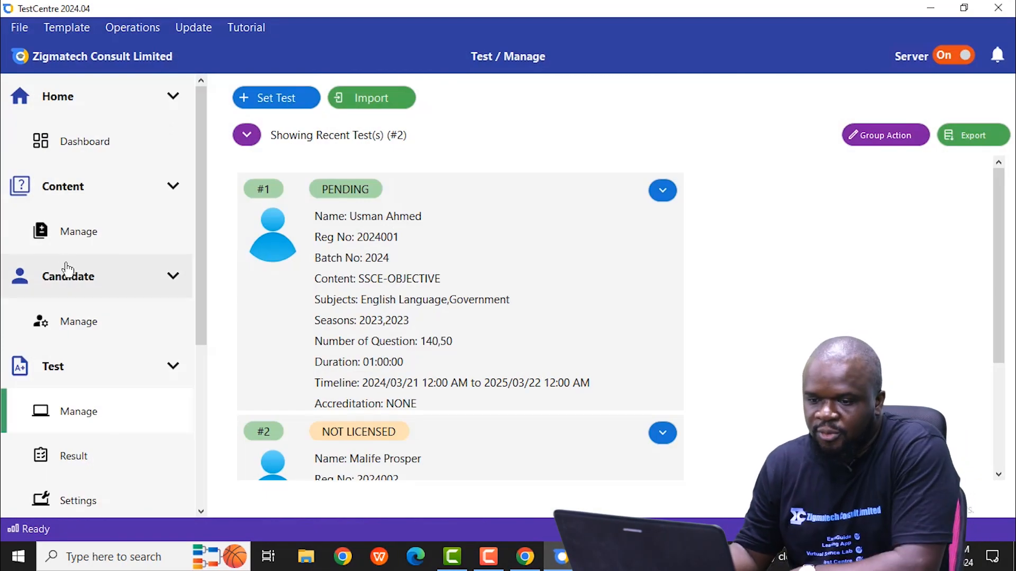
click(201, 511)
click(201, 511)
click(201, 512)
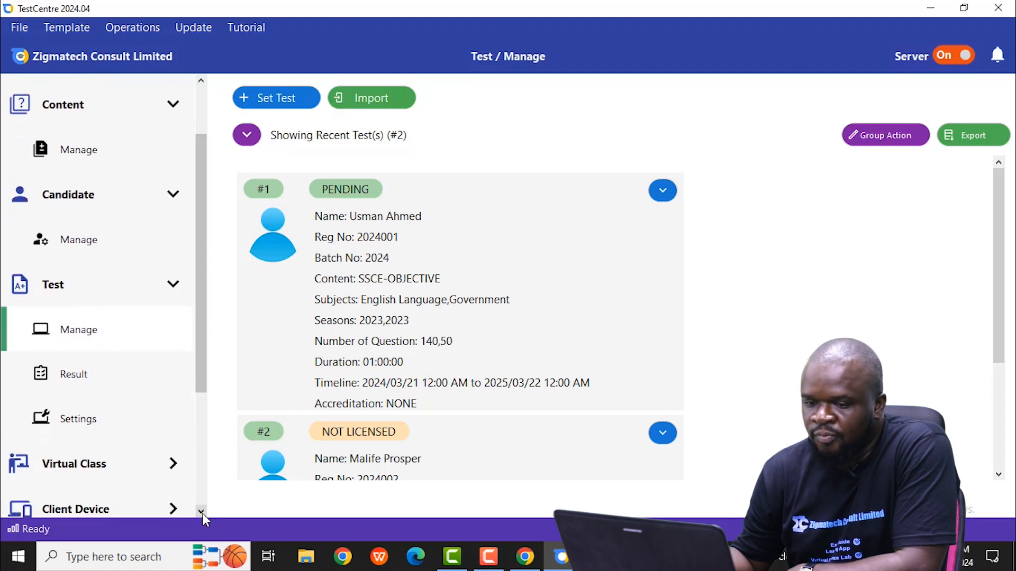
click(83, 367)
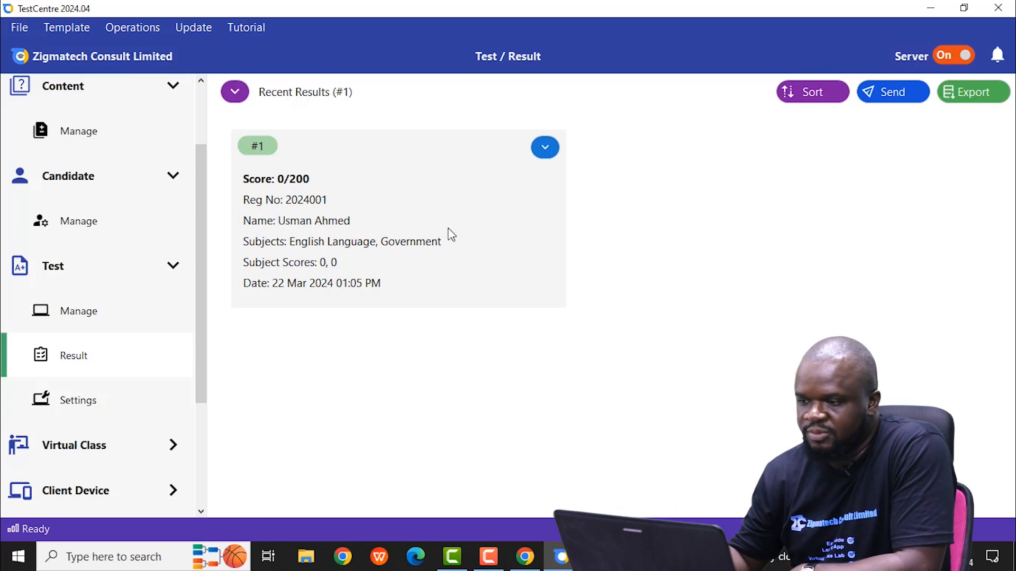
Step: Look at the result sending options, preview the Invitation SMS for the listed result, and cancel without sending
click(884, 99)
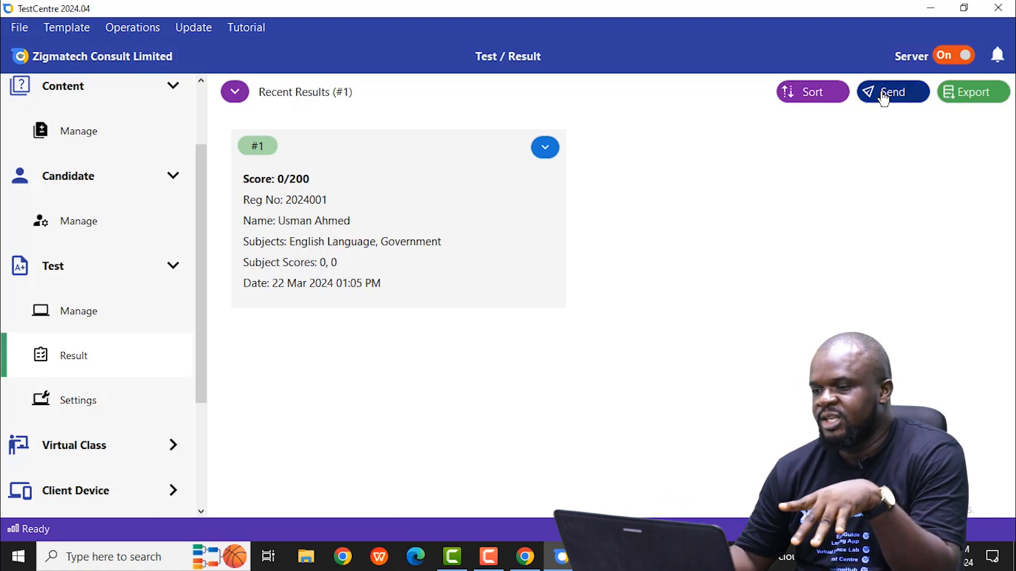
click(799, 193)
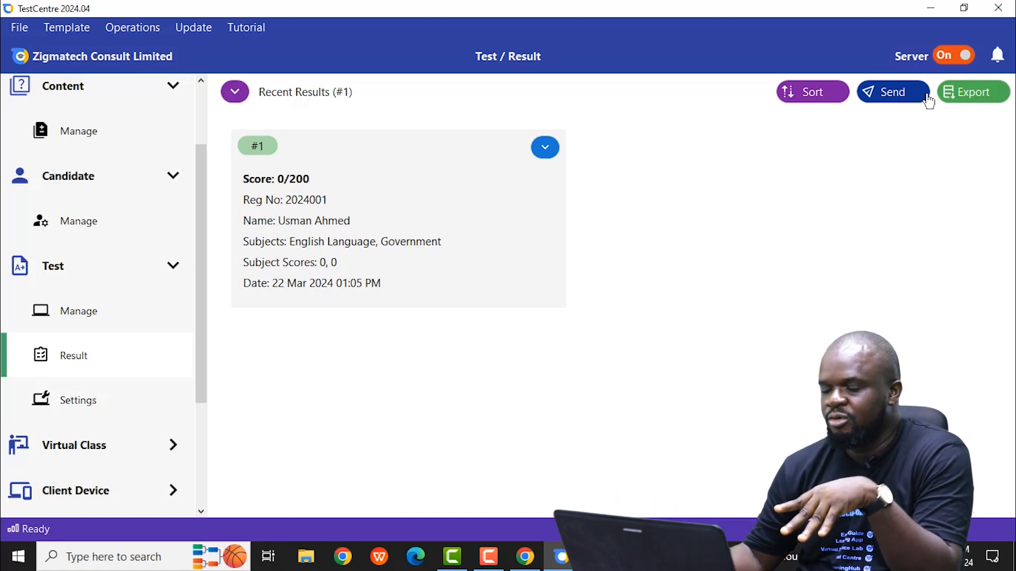
click(557, 151)
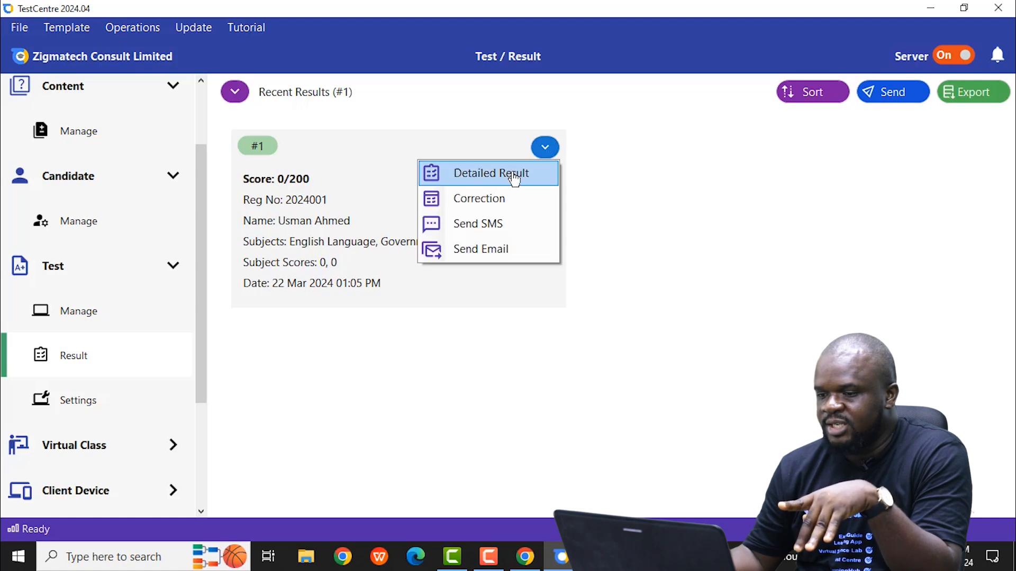
click(495, 227)
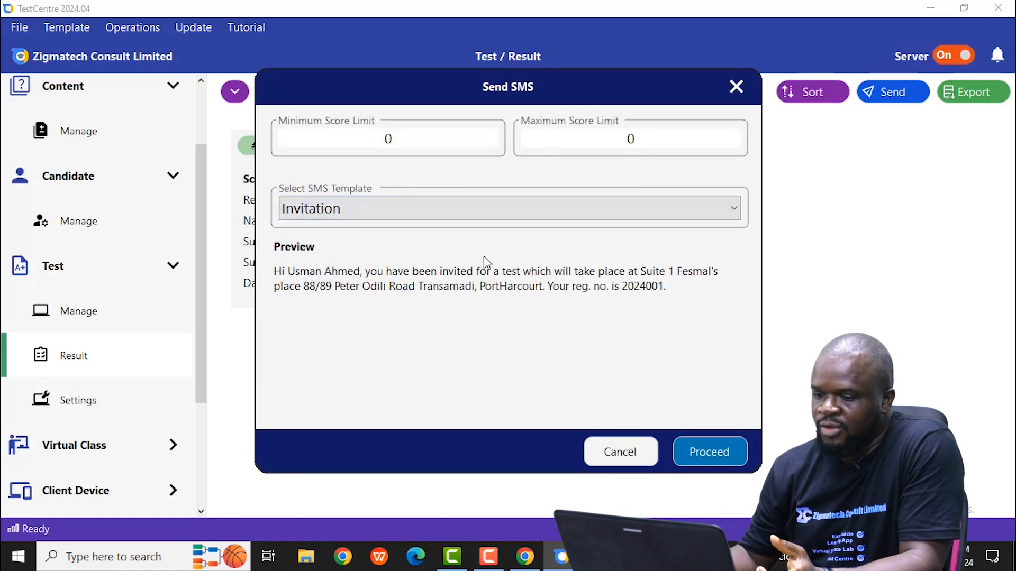
click(620, 452)
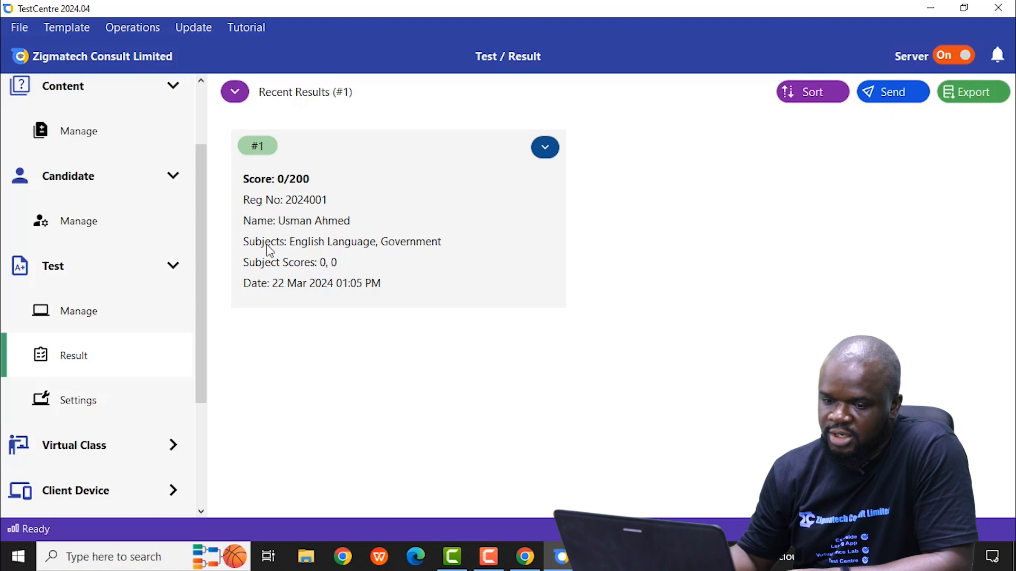
Step: Open the test settings and choose BASIC as the calculator allowed during tests
click(108, 408)
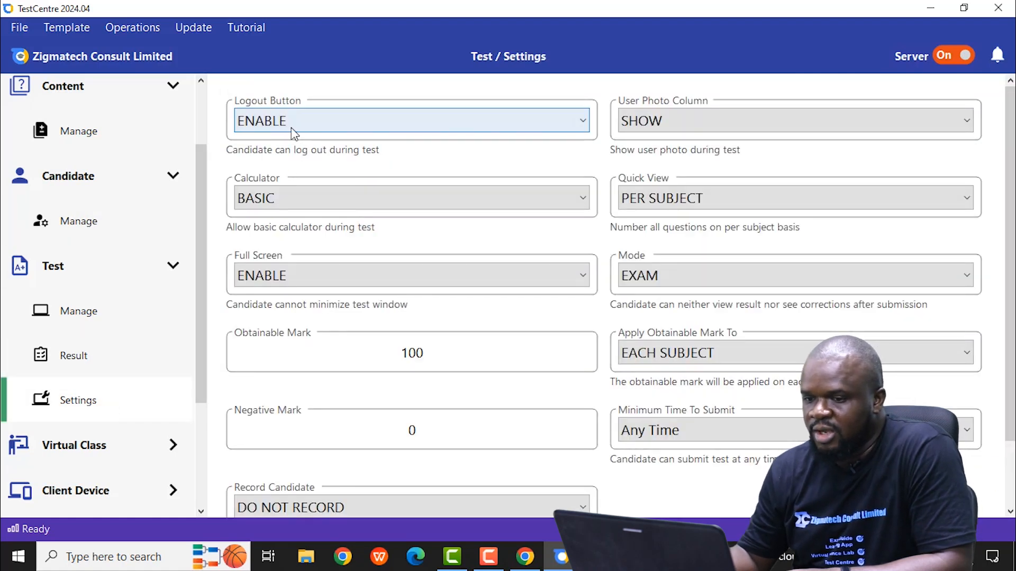
click(319, 205)
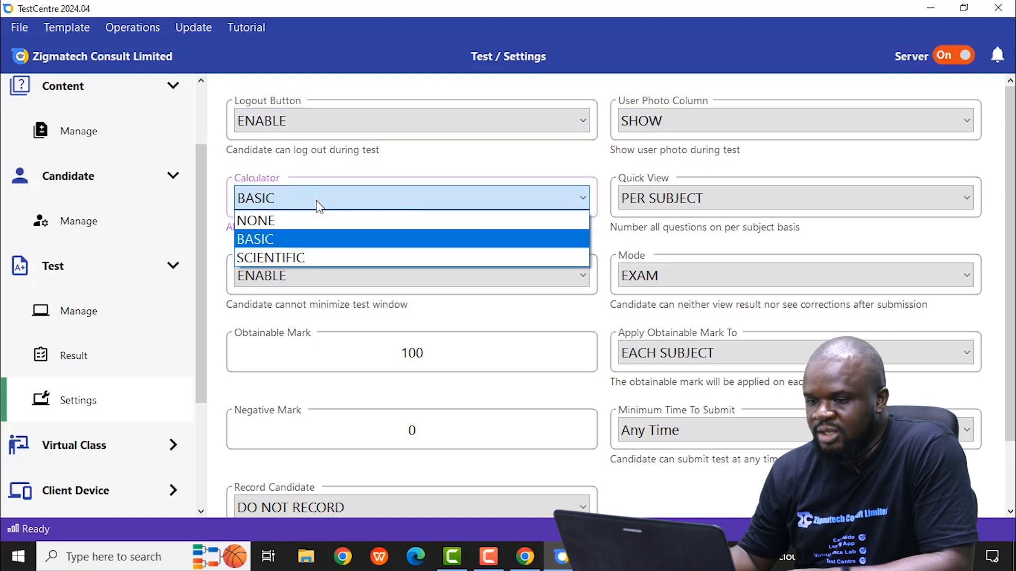
click(300, 239)
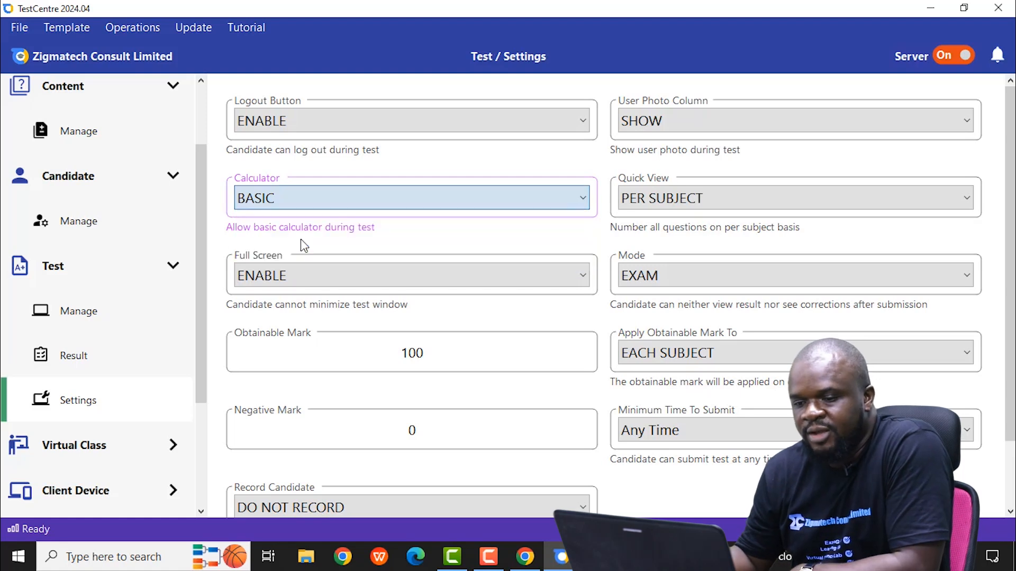
Step: Set Full Screen back to ENABLE in the test settings after switching it to DISABLE
scroll(306, 277, down, 1)
scroll(306, 276, up, 1)
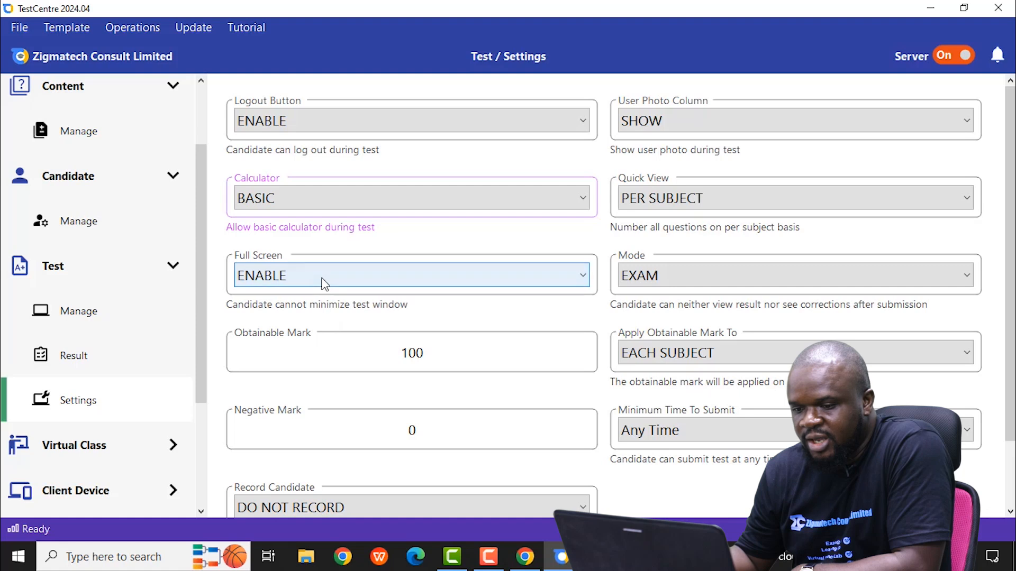
scroll(323, 282, down, 1)
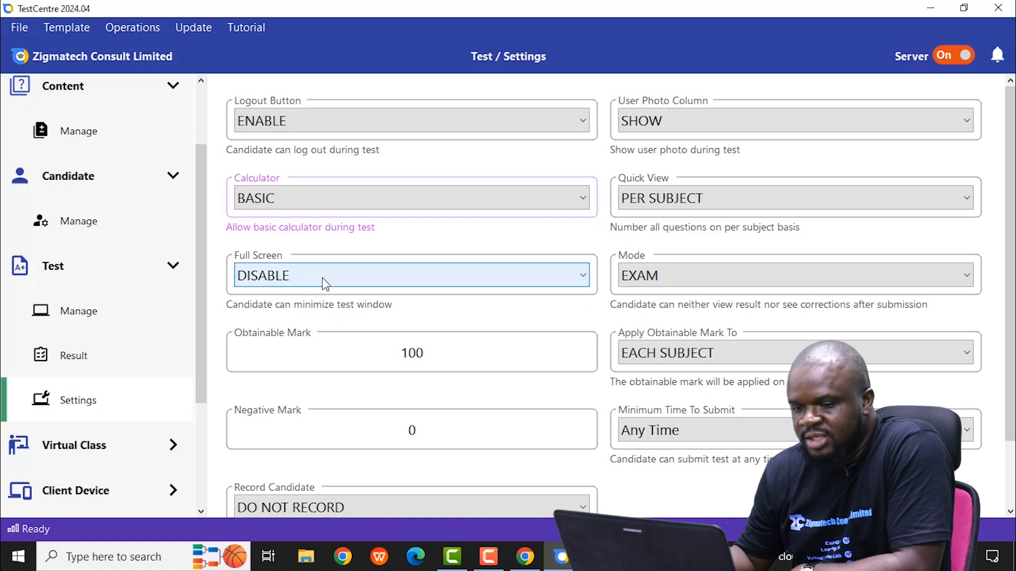
click(342, 276)
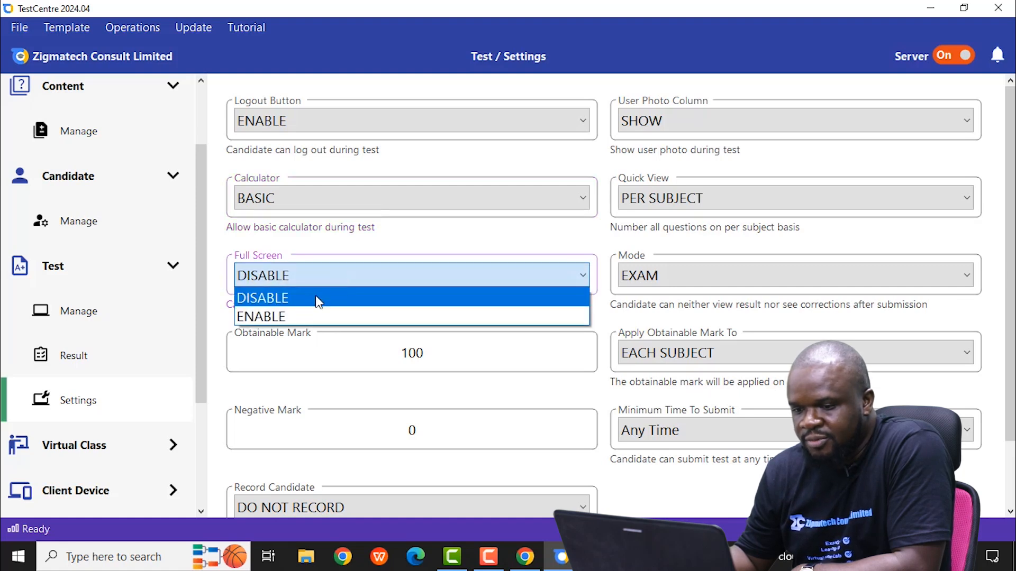
click(313, 316)
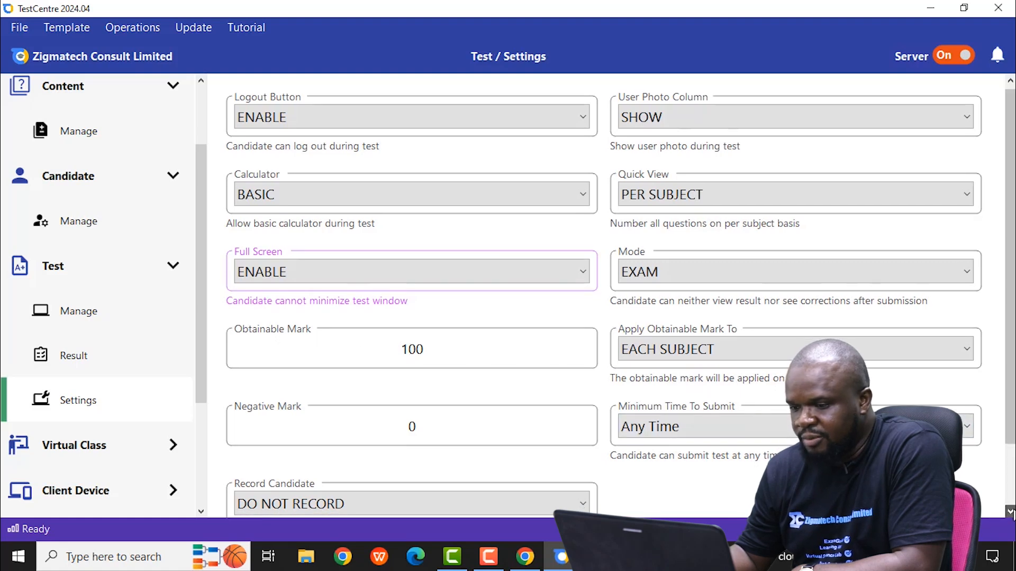
Step: Review the options for applying the obtainable mark, keeping EACH SUBJECT, and look at the Record Candidate choices
click(1010, 513)
click(1011, 512)
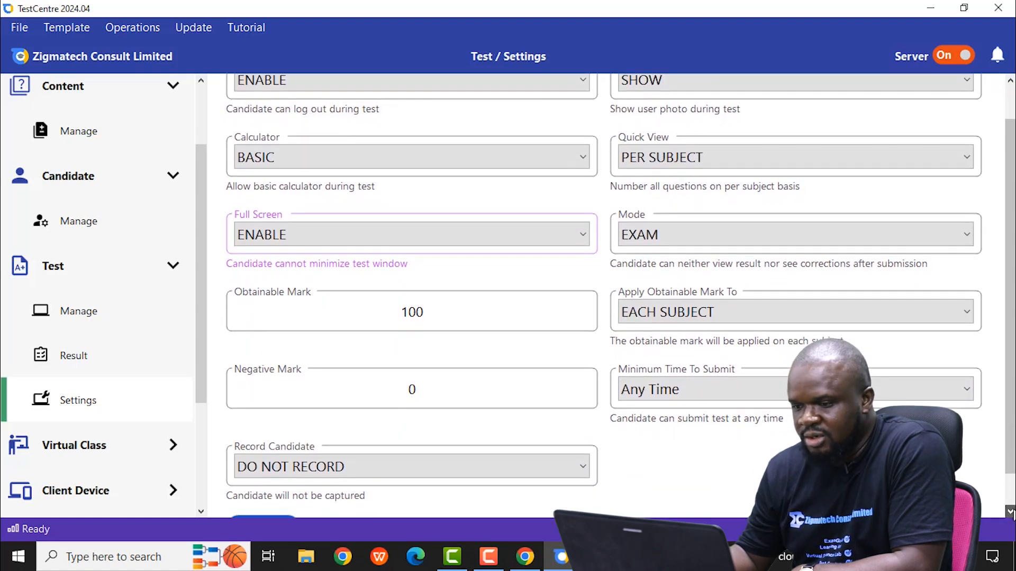
click(1011, 512)
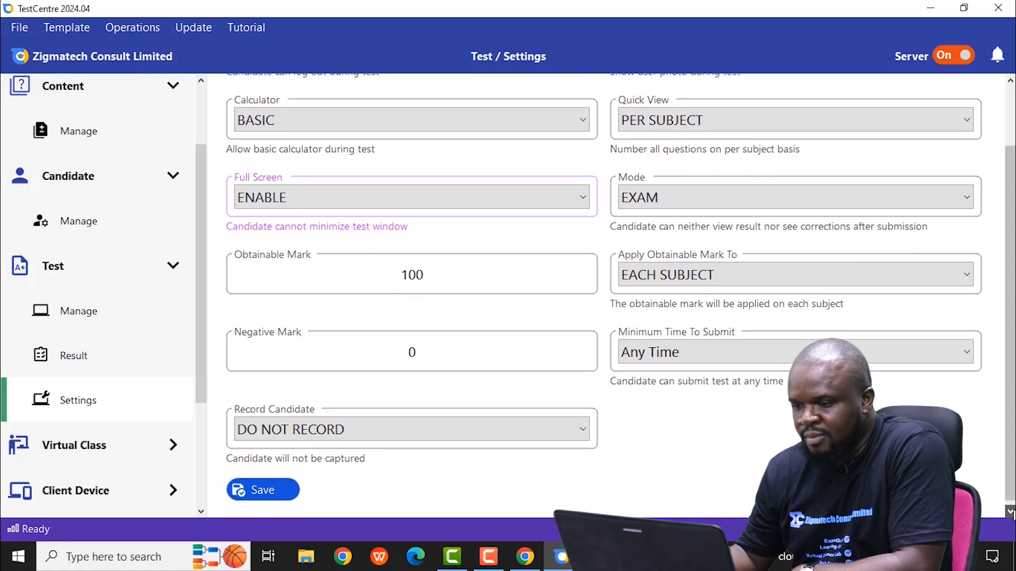
click(757, 279)
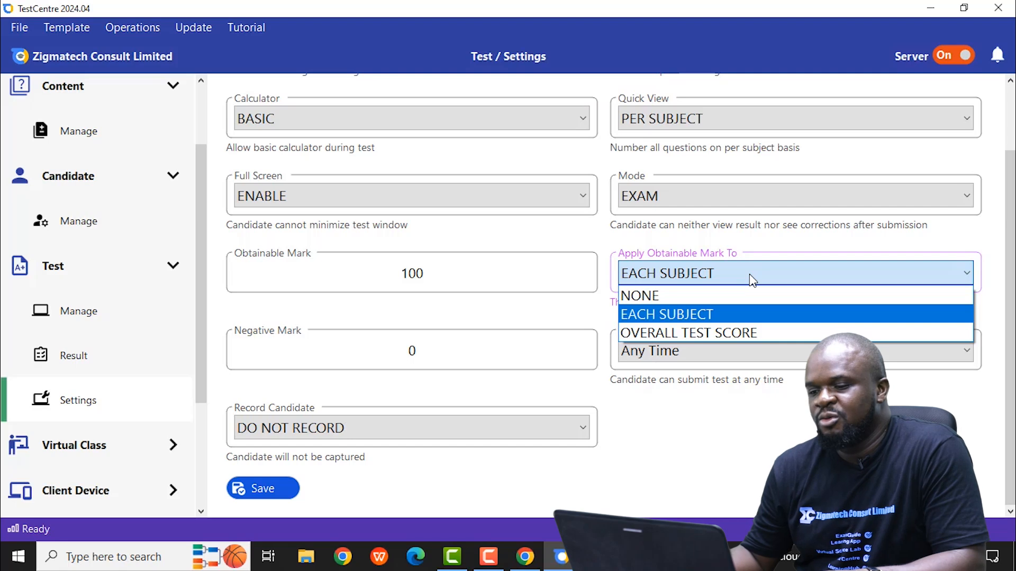
click(690, 312)
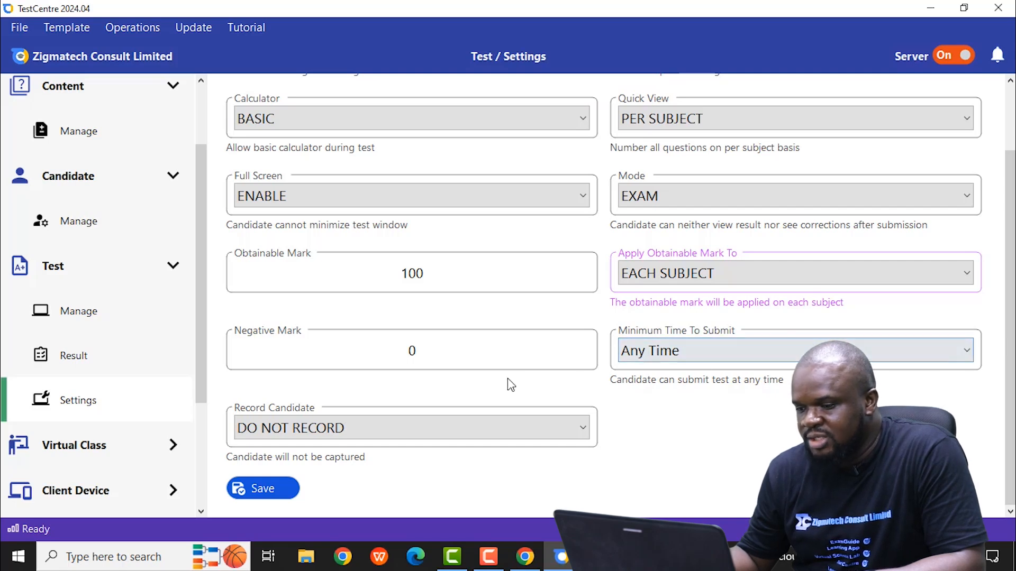
click(339, 430)
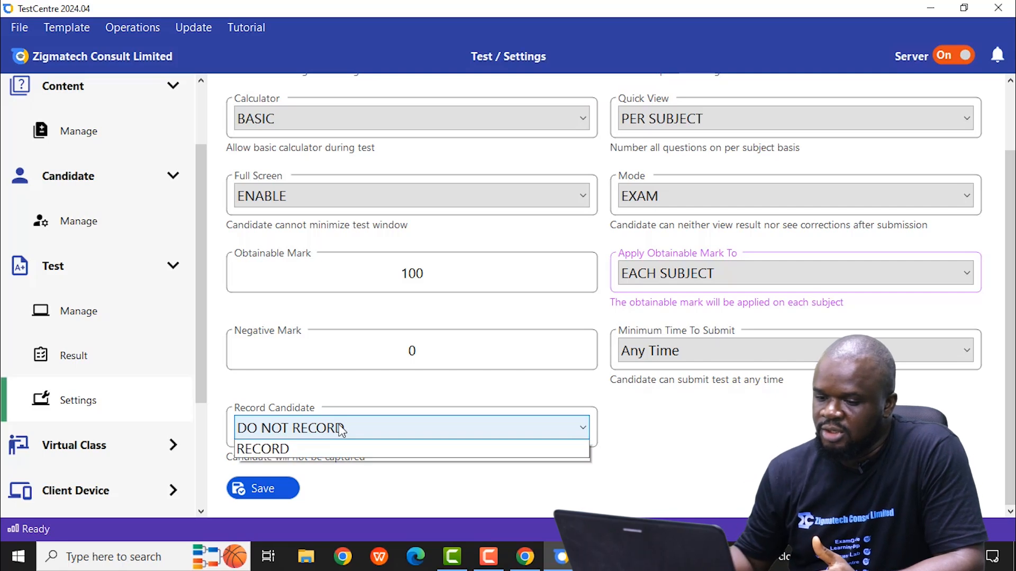
click(324, 450)
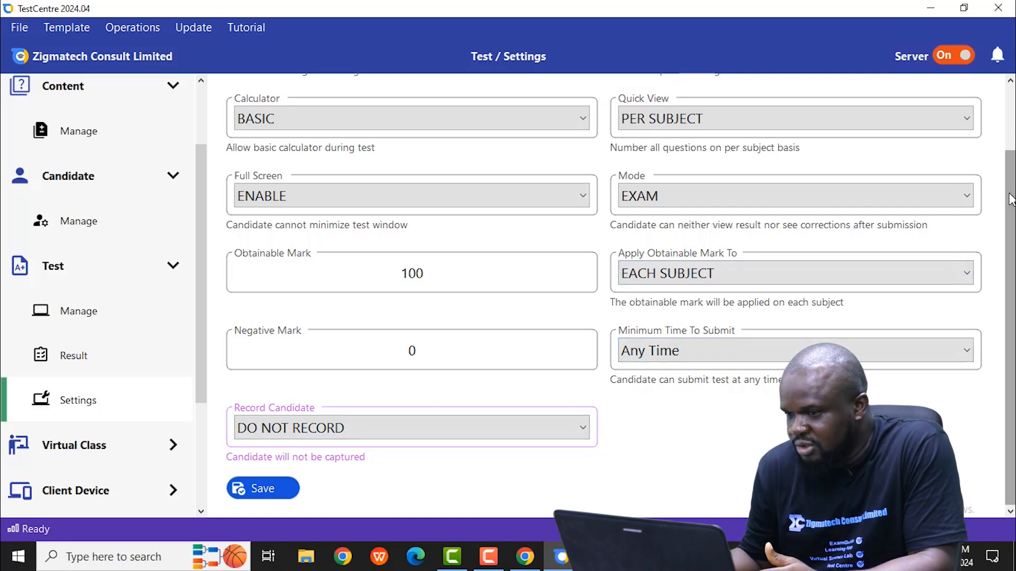
Step: Try the MOCK and PRACTICE modes in the test settings and return Mode to EXAM
scroll(1010, 197, up, 2)
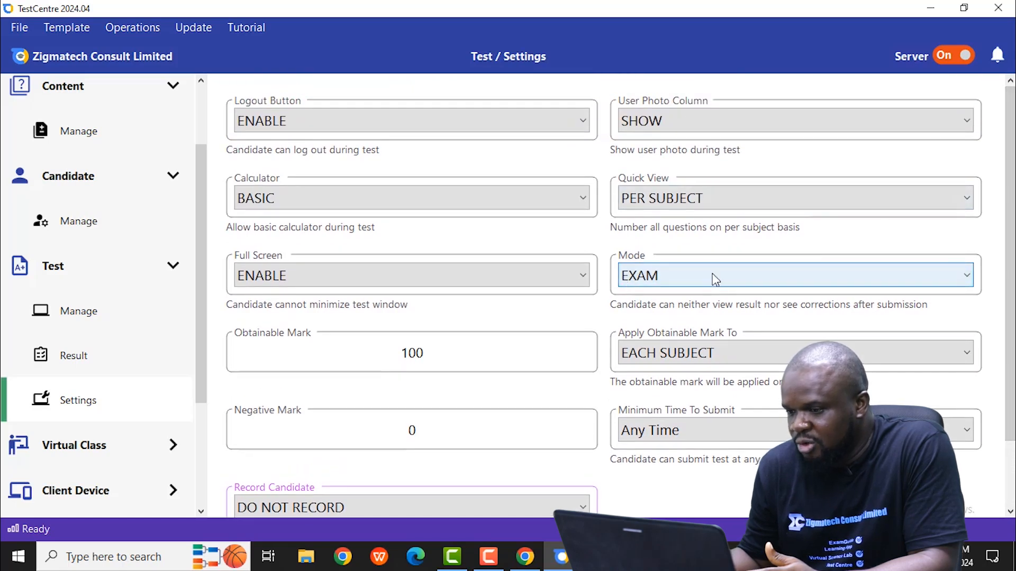
click(739, 280)
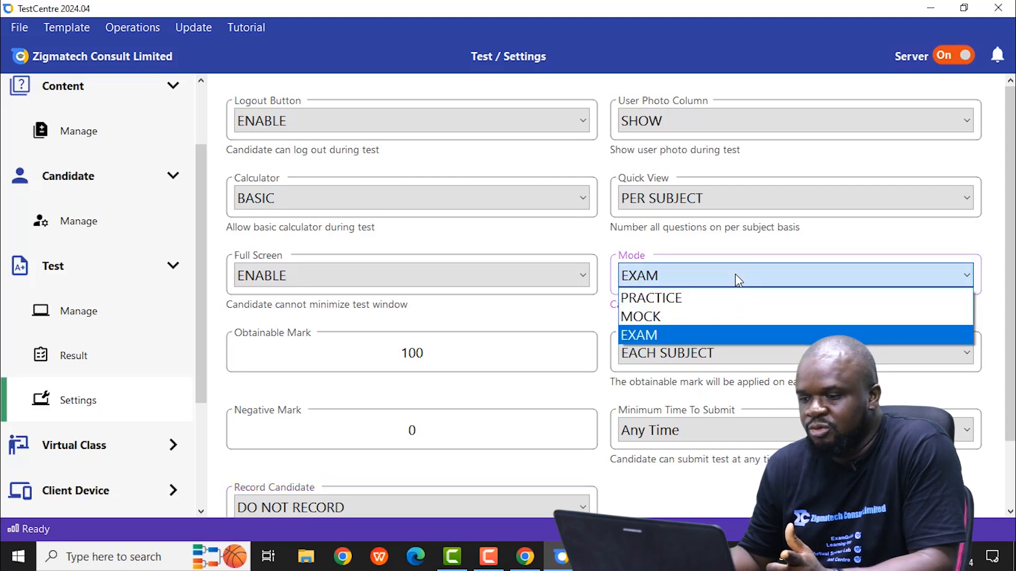
click(687, 316)
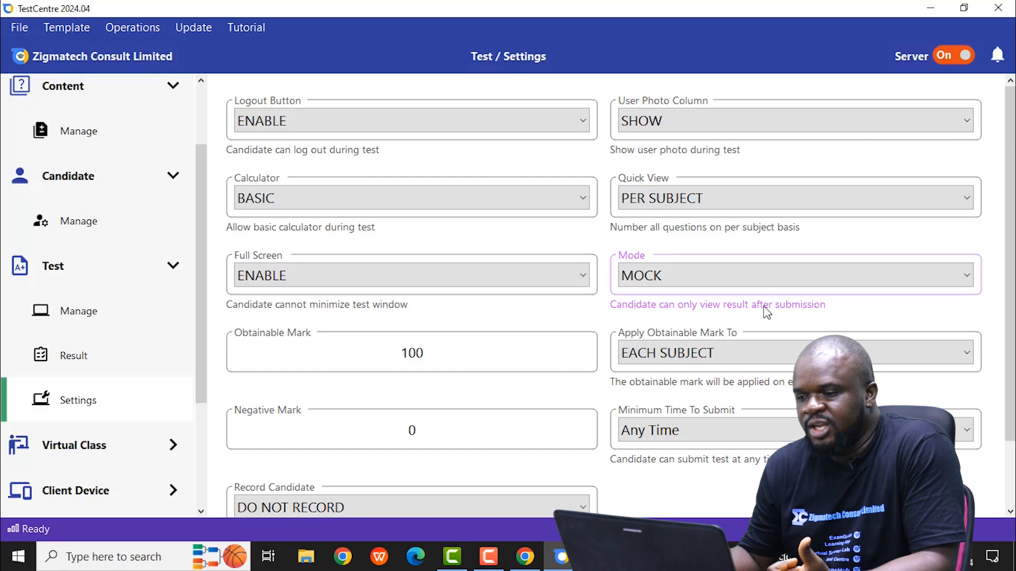
click(796, 281)
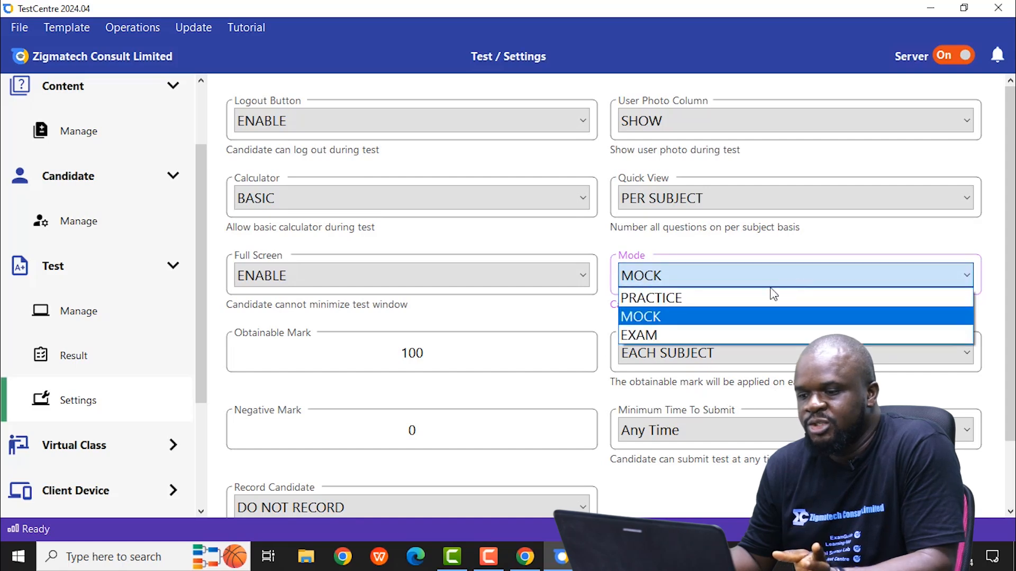
click(771, 298)
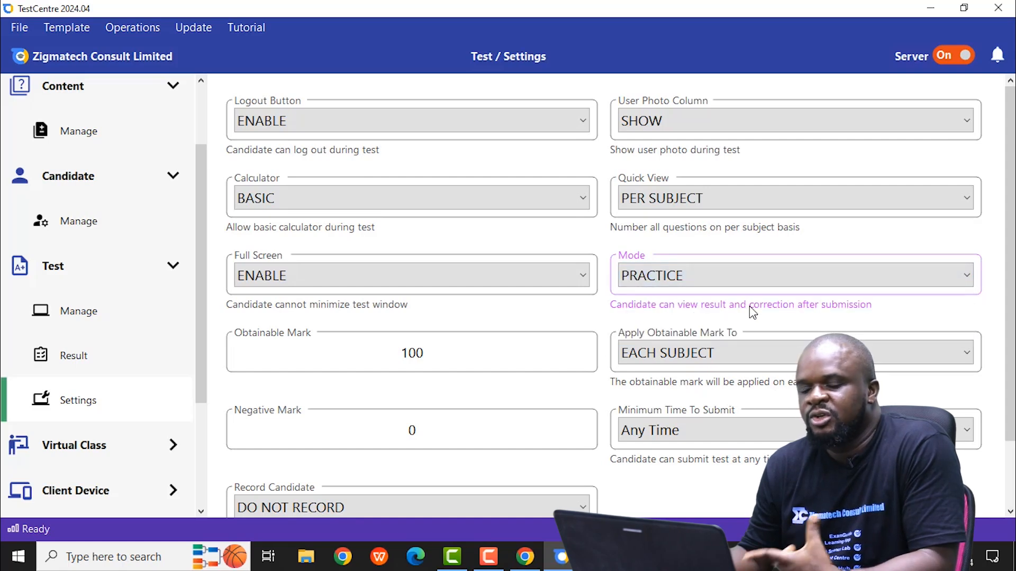
click(773, 279)
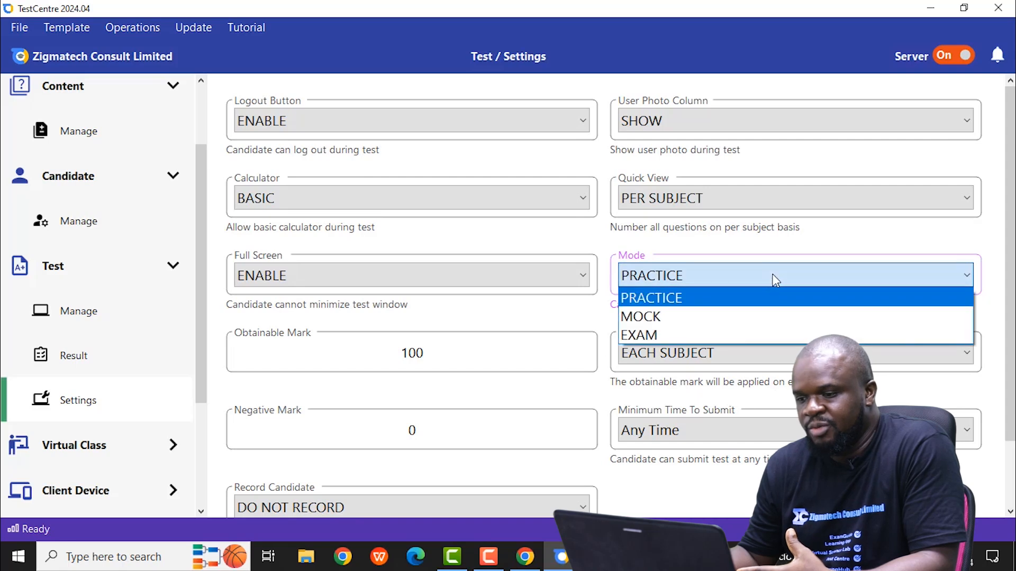
click(676, 335)
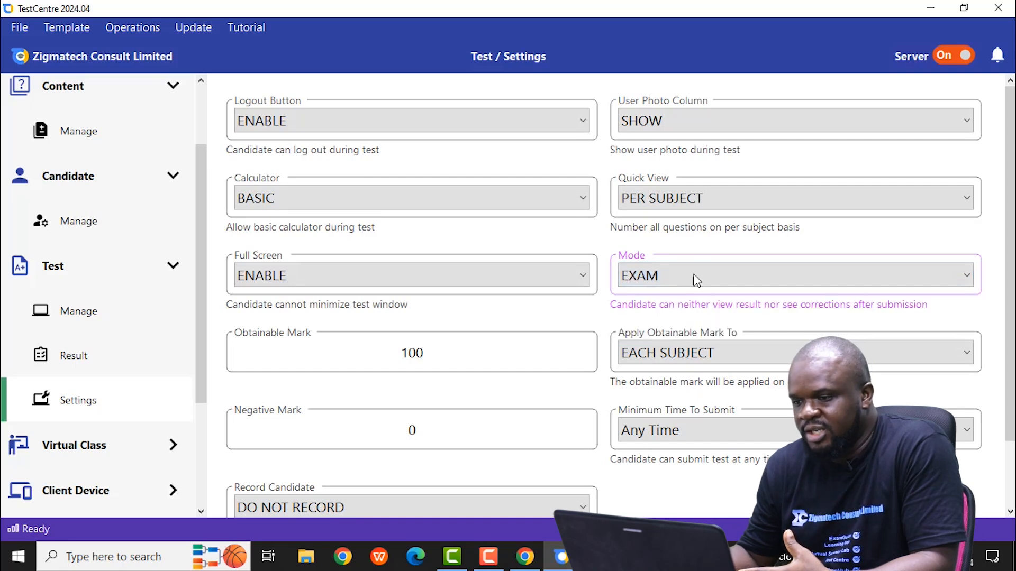
Step: Save the test settings
scroll(1013, 176, down, 1)
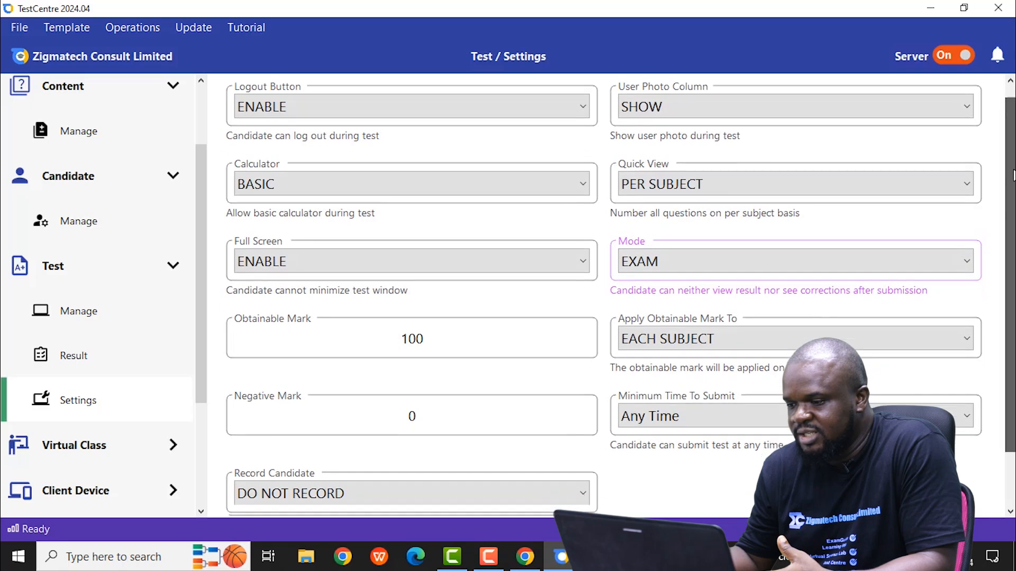
scroll(1014, 176, down, 2)
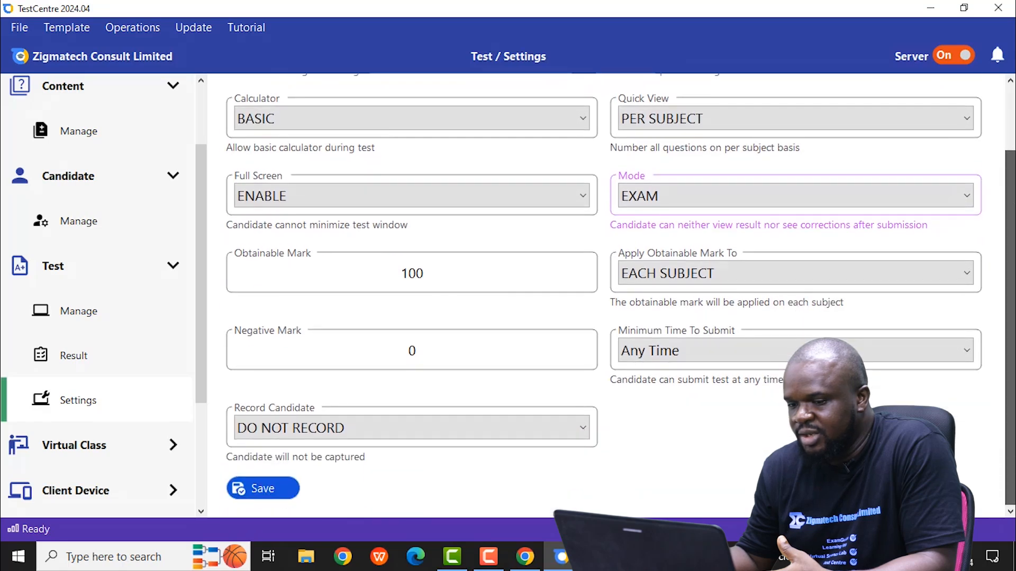
click(259, 492)
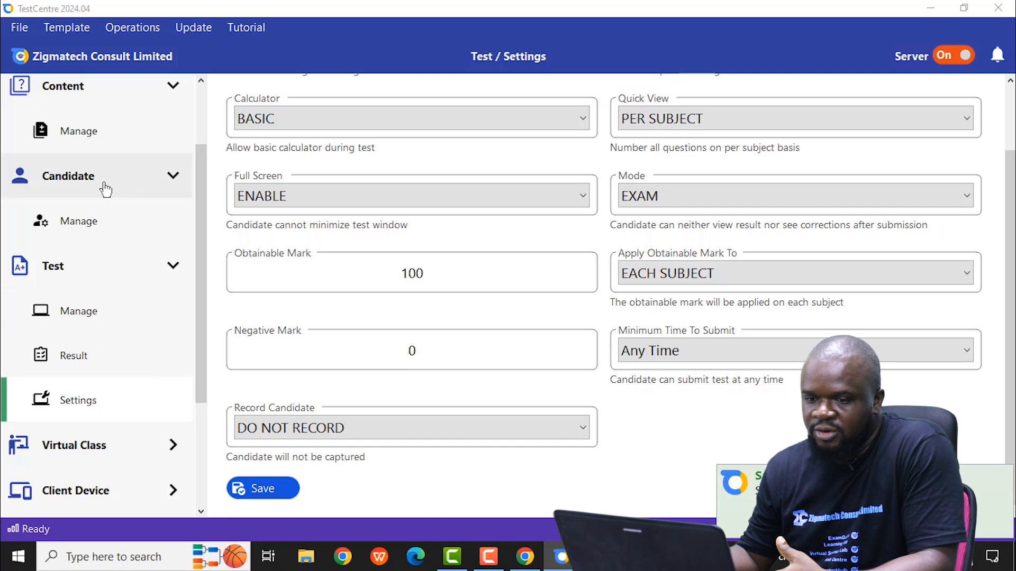
Step: Open the candidate management page and look through the available import templates and maintenance operations
click(88, 220)
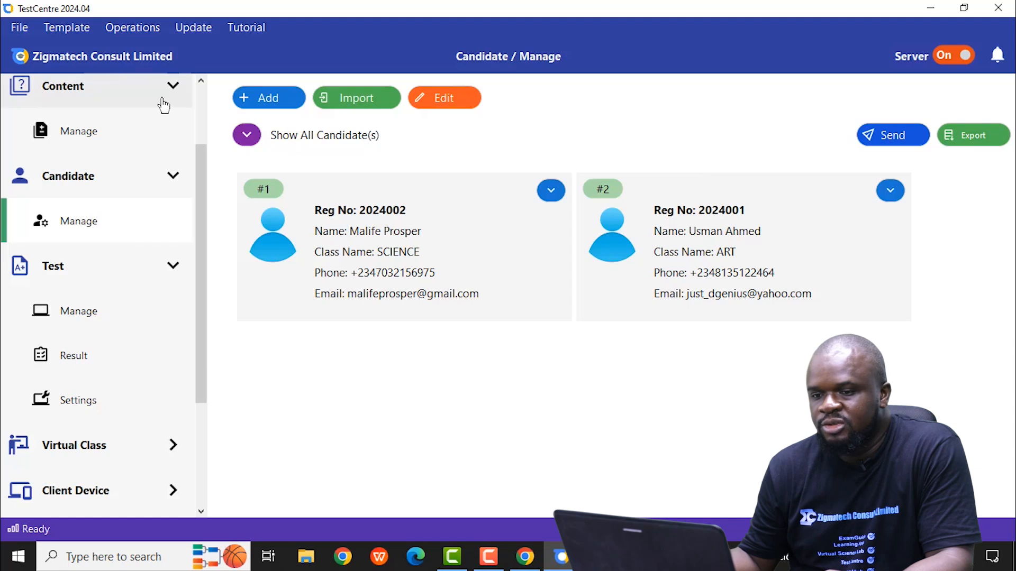
click(74, 28)
mouse_move(91, 48)
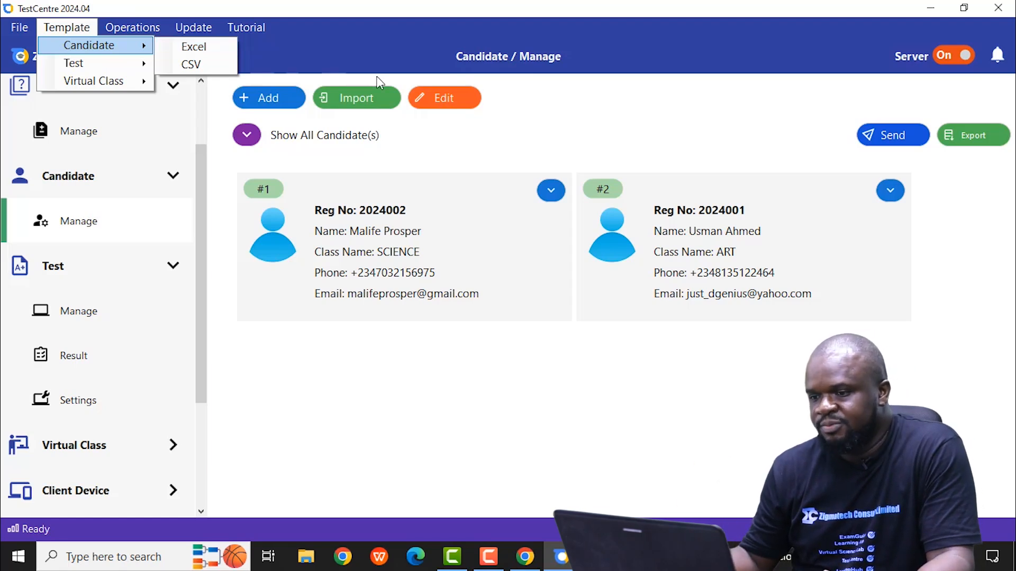
click(553, 128)
click(148, 29)
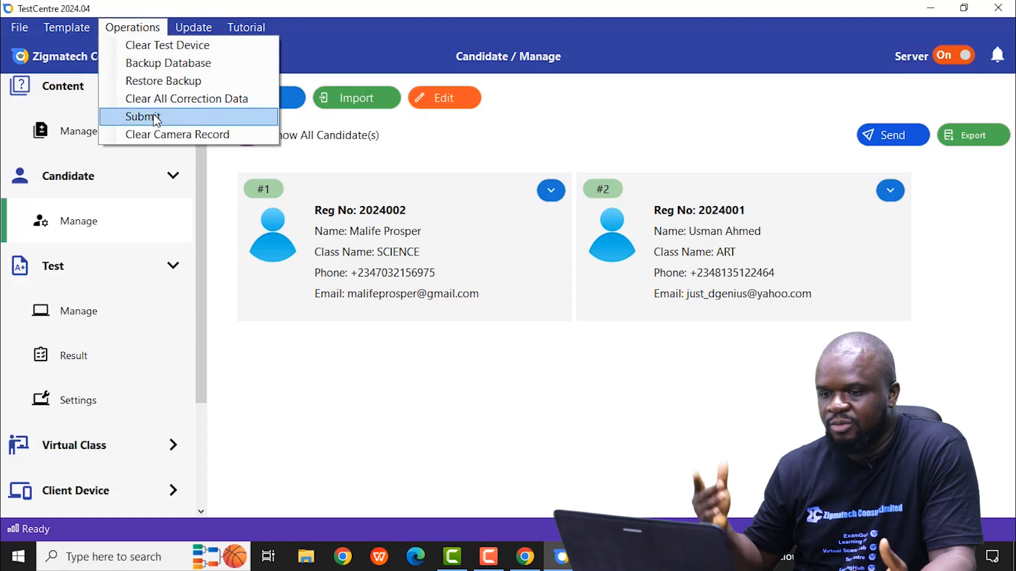
click(560, 137)
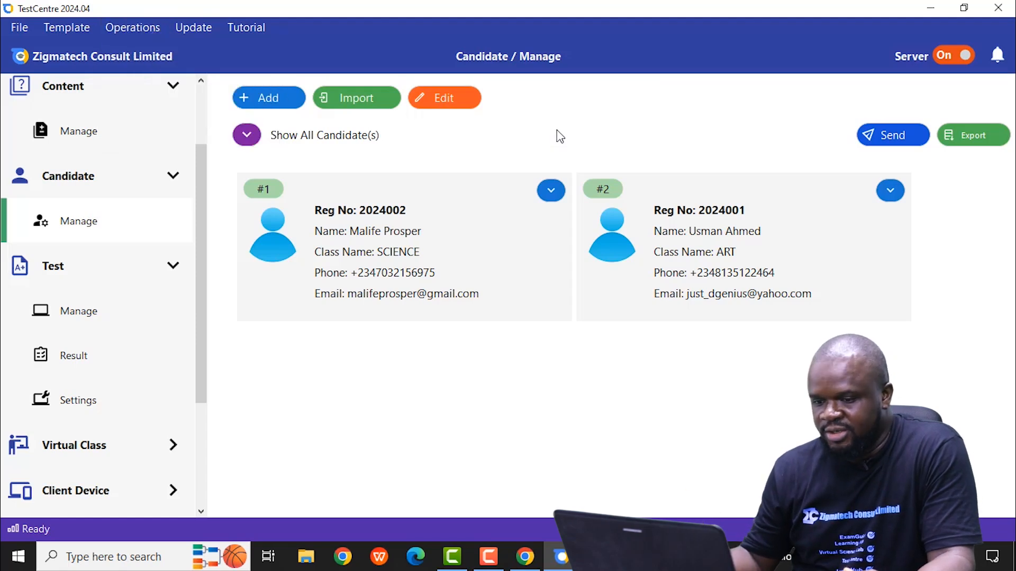
Step: Open the Virtual Class management page
click(201, 511)
click(201, 511)
click(201, 511)
click(201, 511)
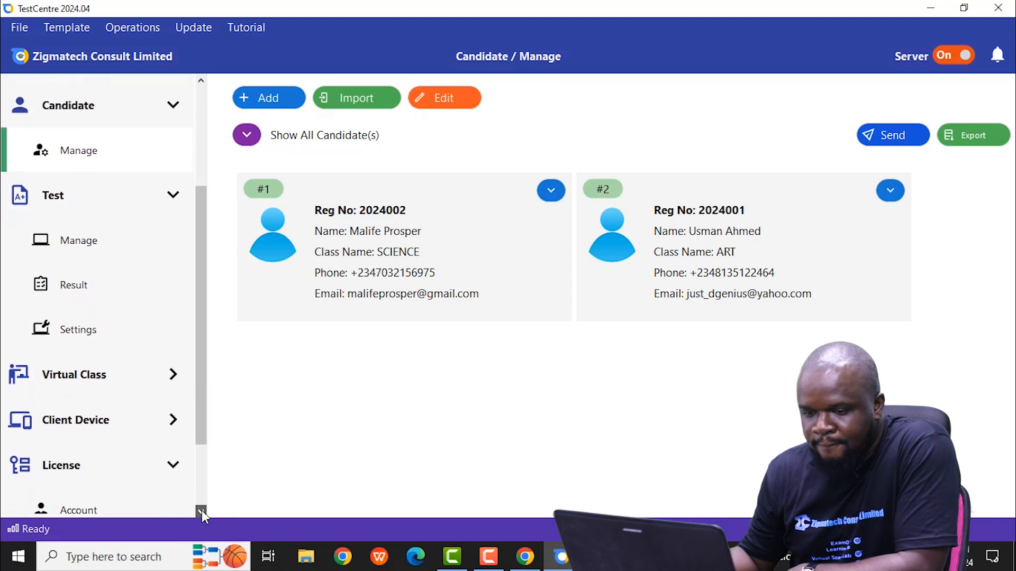
click(201, 511)
click(201, 511)
click(173, 331)
click(78, 423)
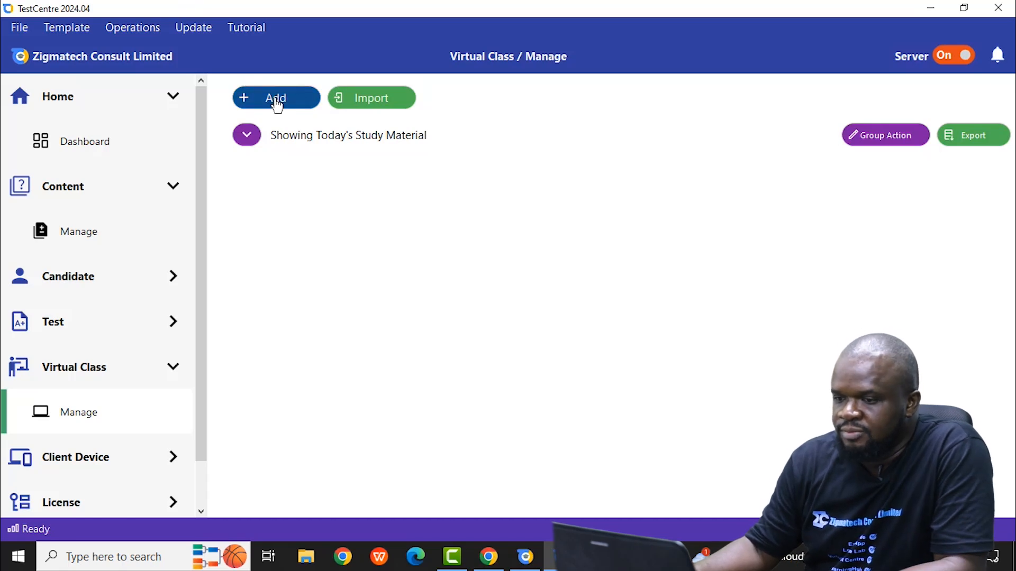
Step: Open the content management page and look through the installed content packages for class content
click(103, 195)
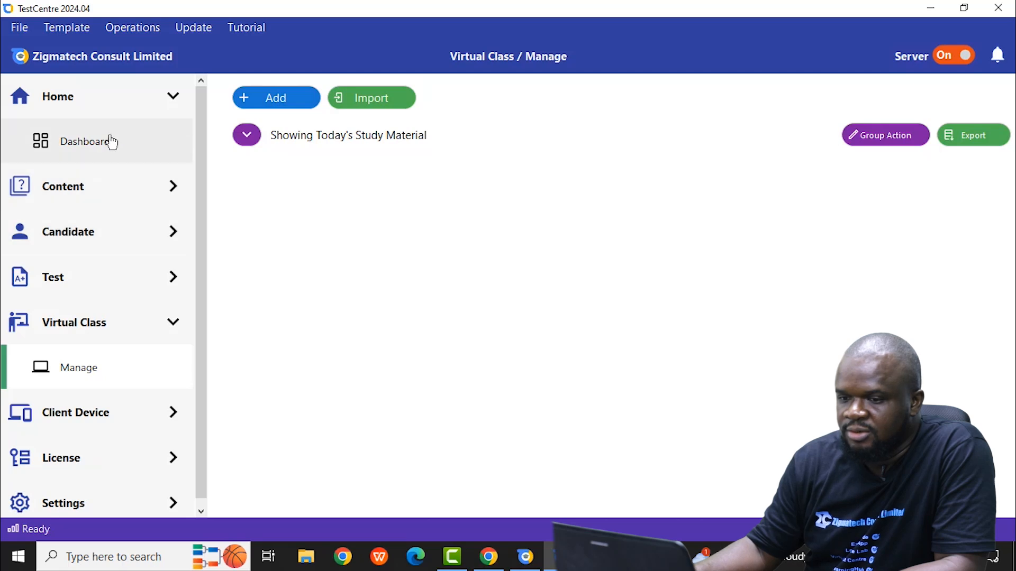
click(62, 192)
click(89, 246)
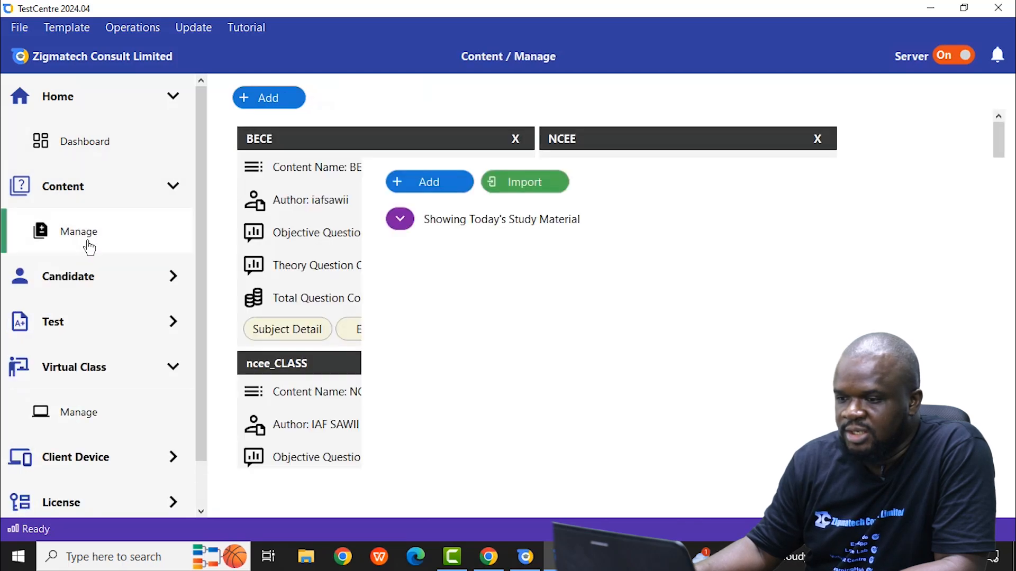
scroll(344, 233, down, 3)
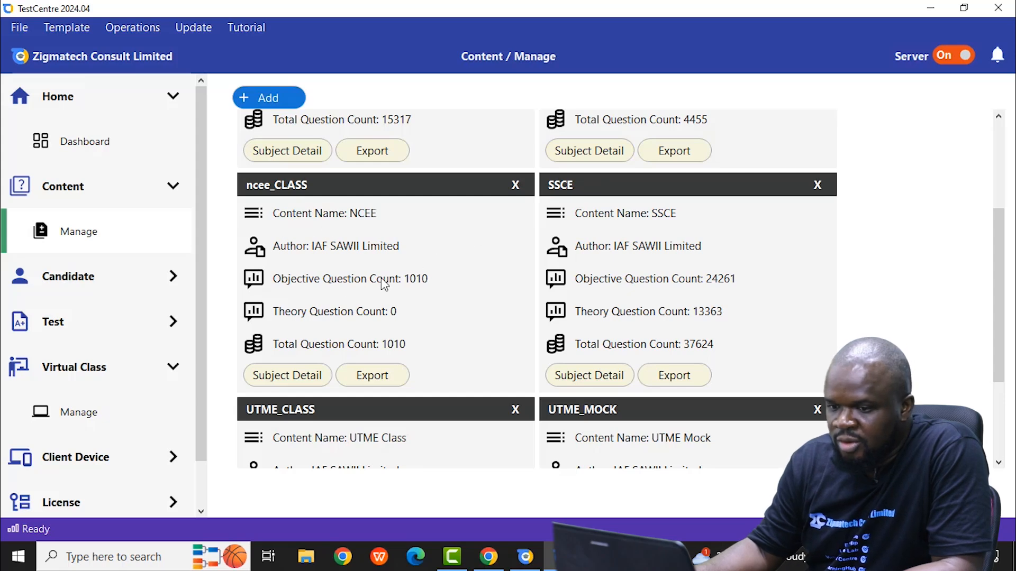
Step: Start adding virtual class study material for a single candidate, entering the candidate's registration number
click(72, 414)
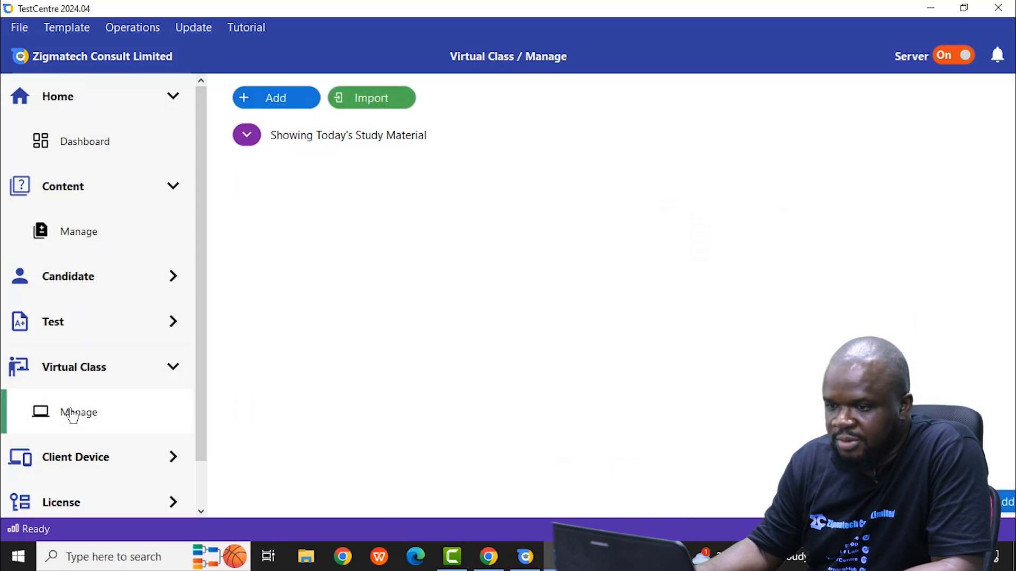
click(285, 102)
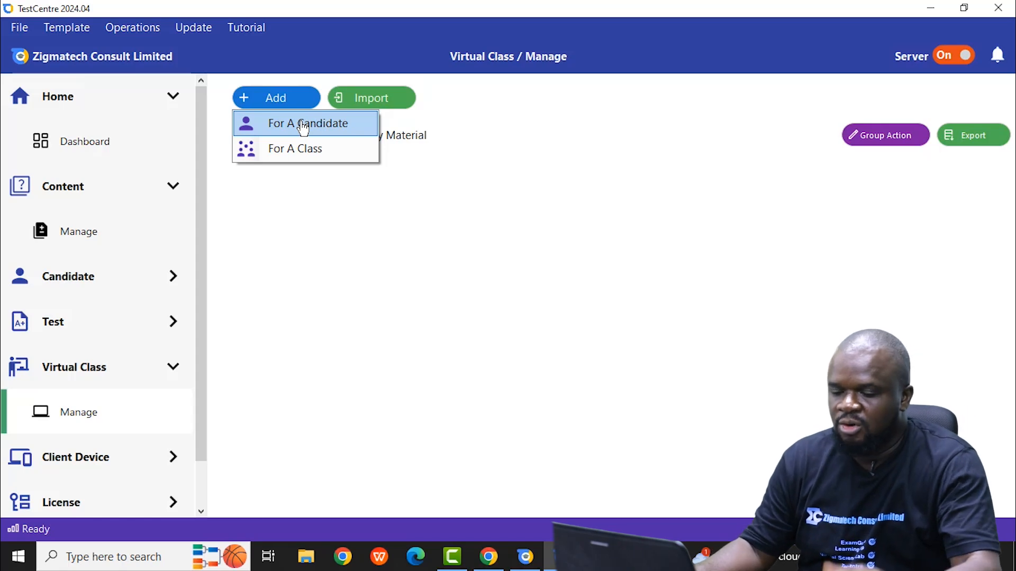
click(303, 128)
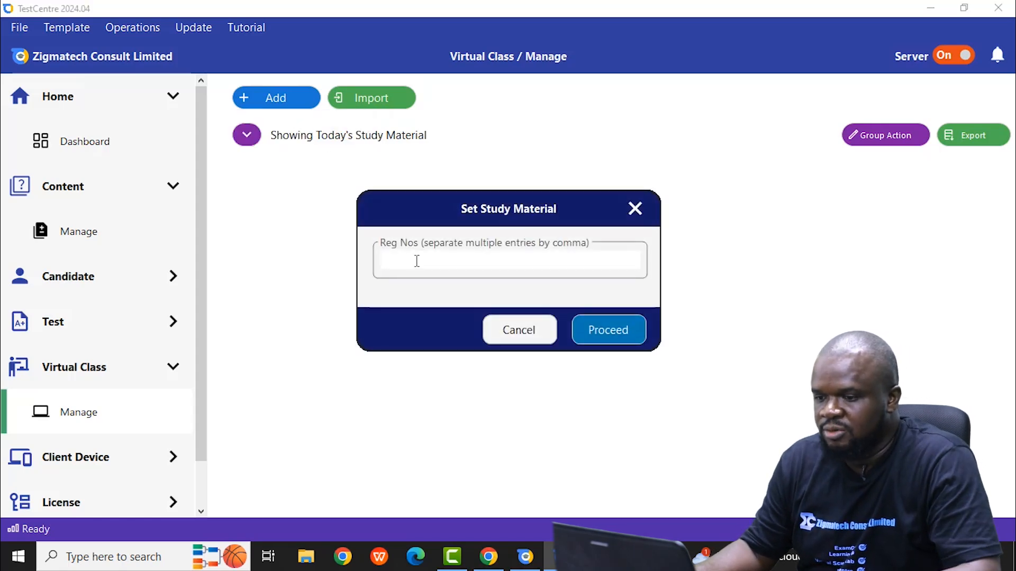
click(417, 261)
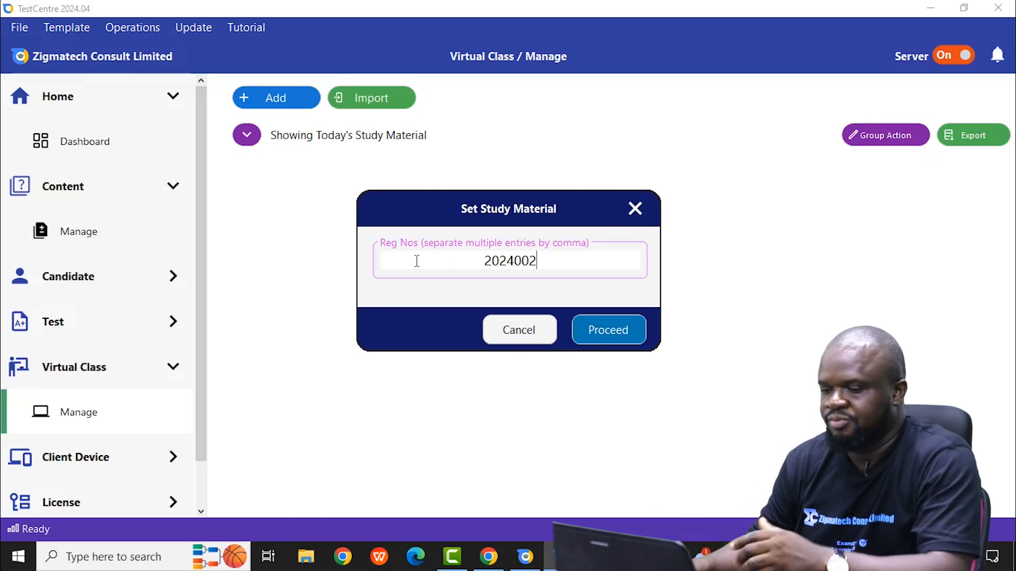
click(608, 340)
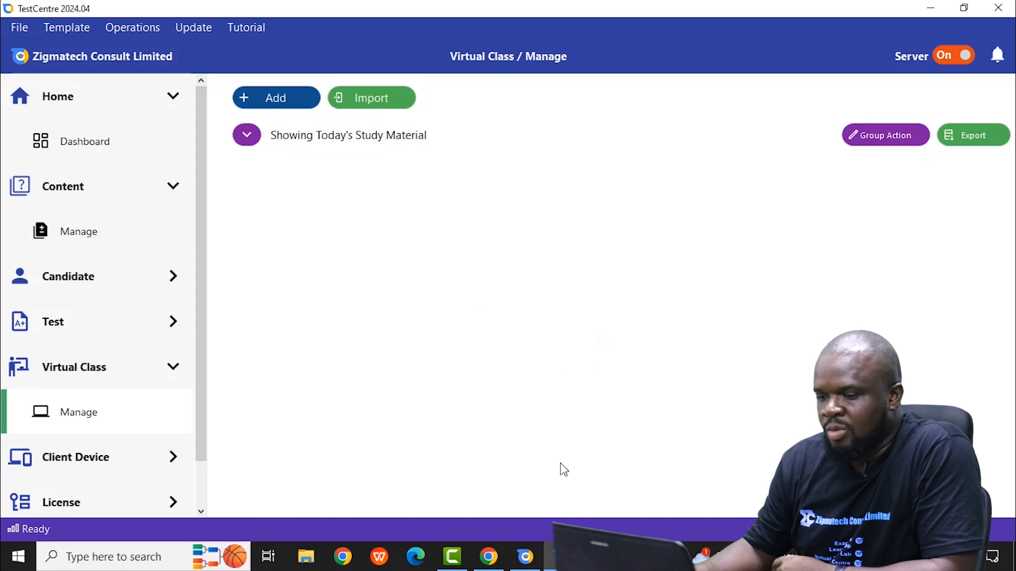
Step: Add the UTME_CLASS study material for the candidate with the subjects English, Biology, Physics, Mathematics and Chemistry
mouse_move(547, 557)
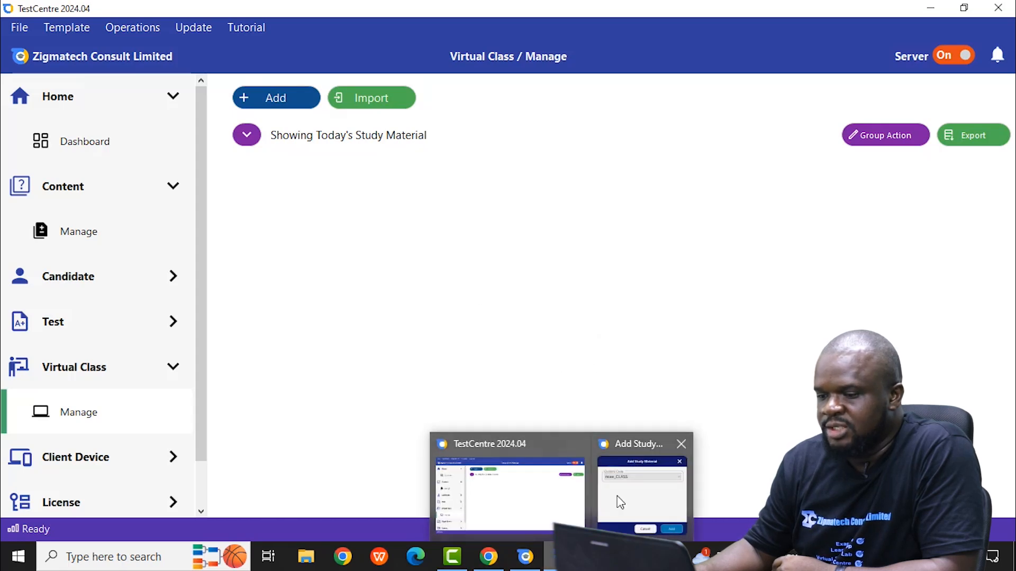
click(630, 497)
click(500, 214)
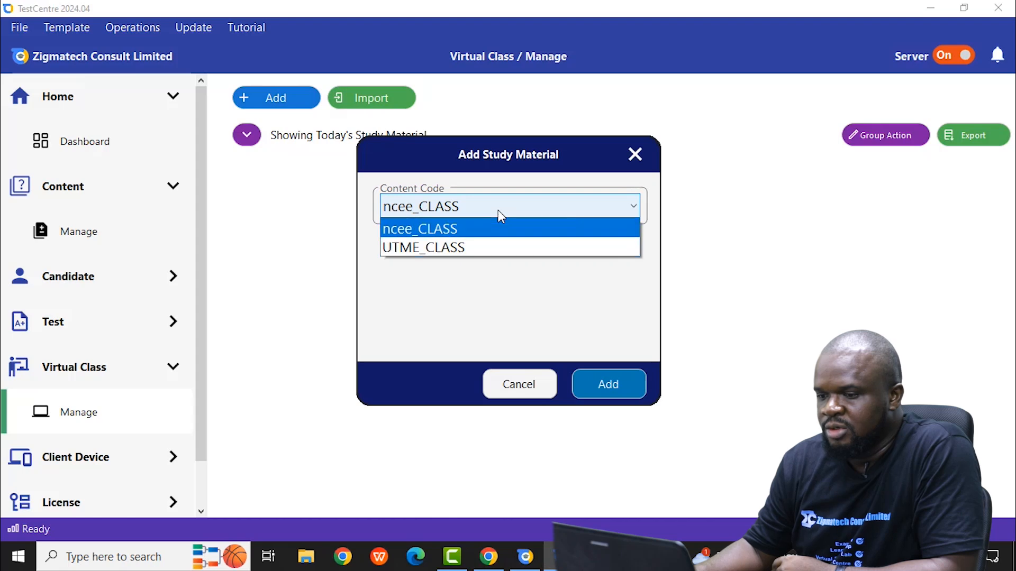
click(477, 246)
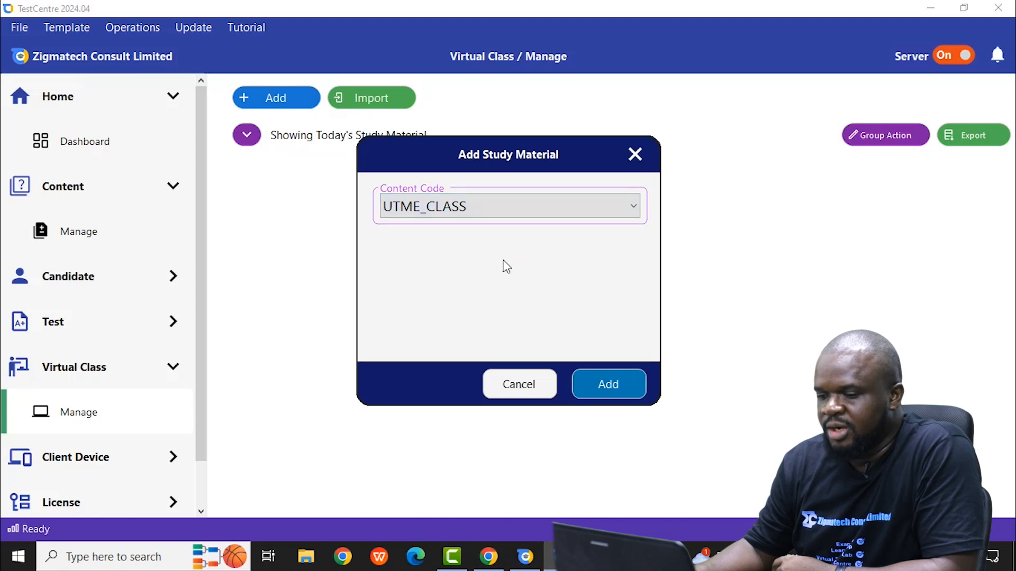
click(609, 387)
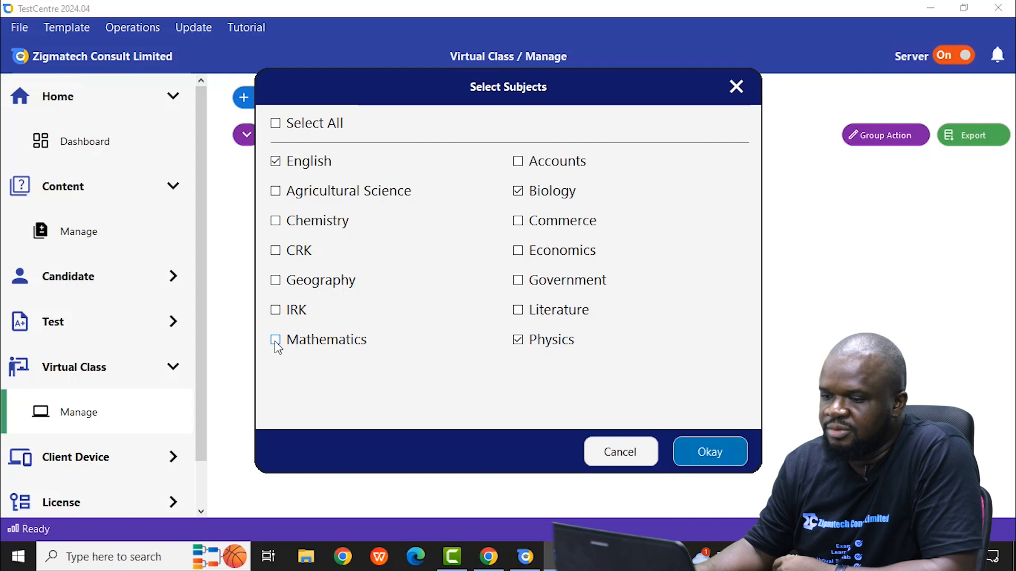
click(277, 222)
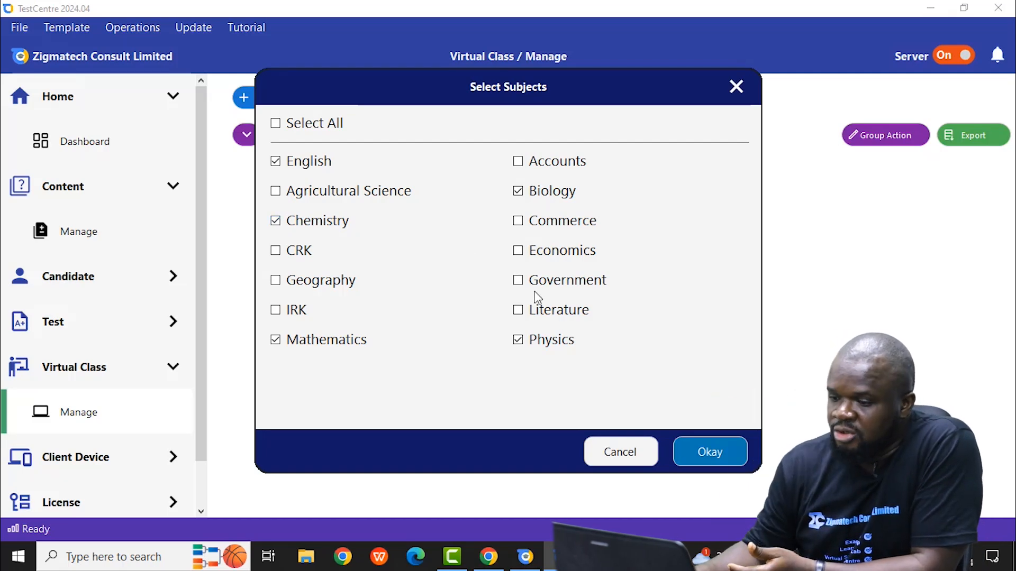
click(709, 453)
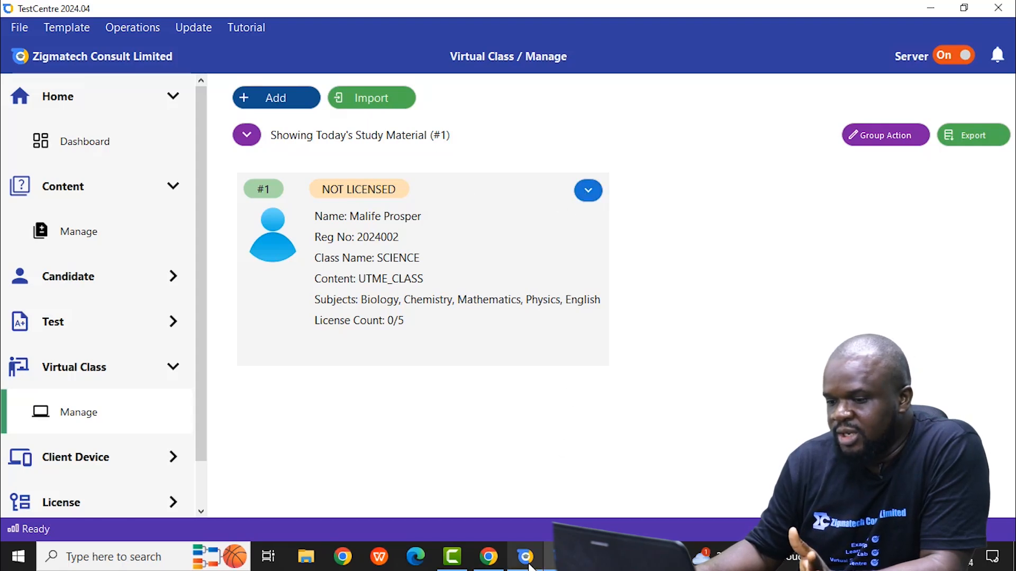
Step: Close the open candidate client window, relaunch TestCentre Client and open its Virtual Class registration number page
mouse_move(530, 567)
click(548, 507)
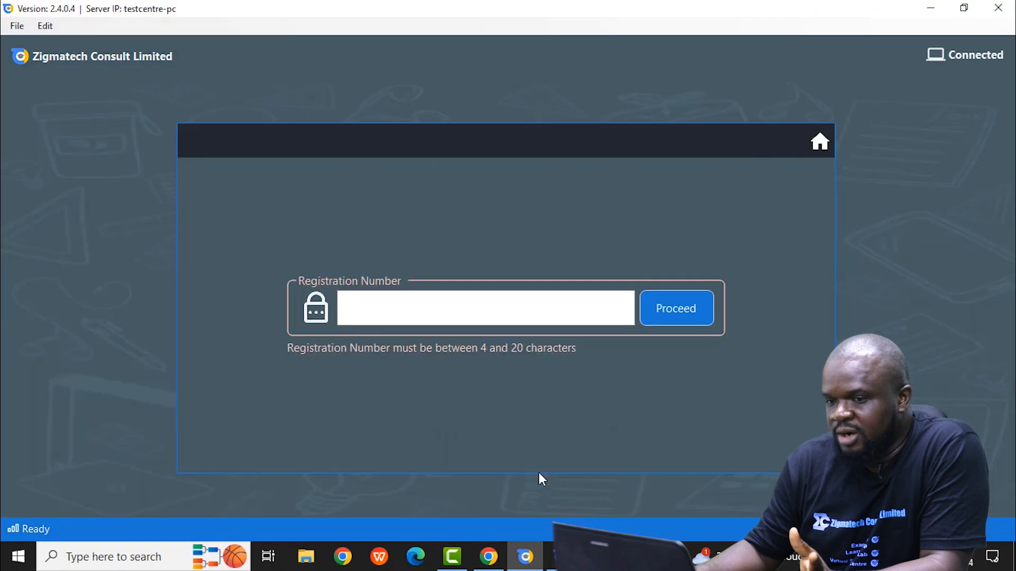
click(998, 7)
click(927, 11)
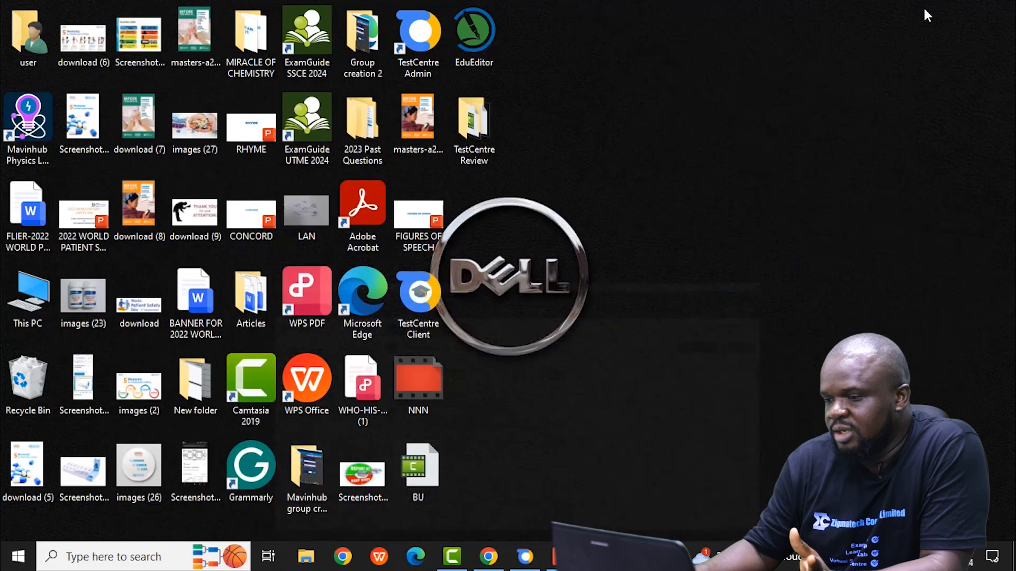
double_click(415, 310)
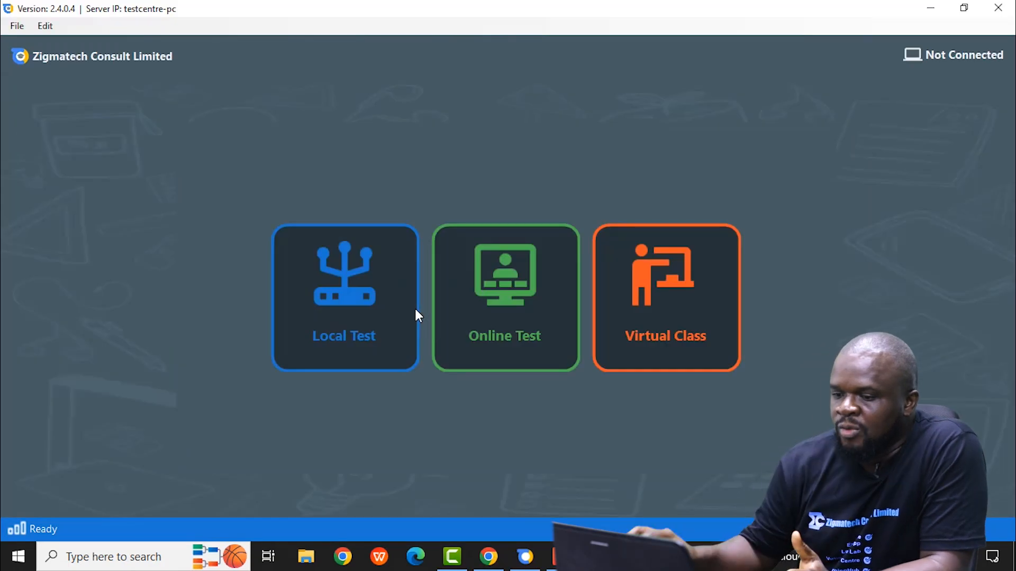
click(657, 333)
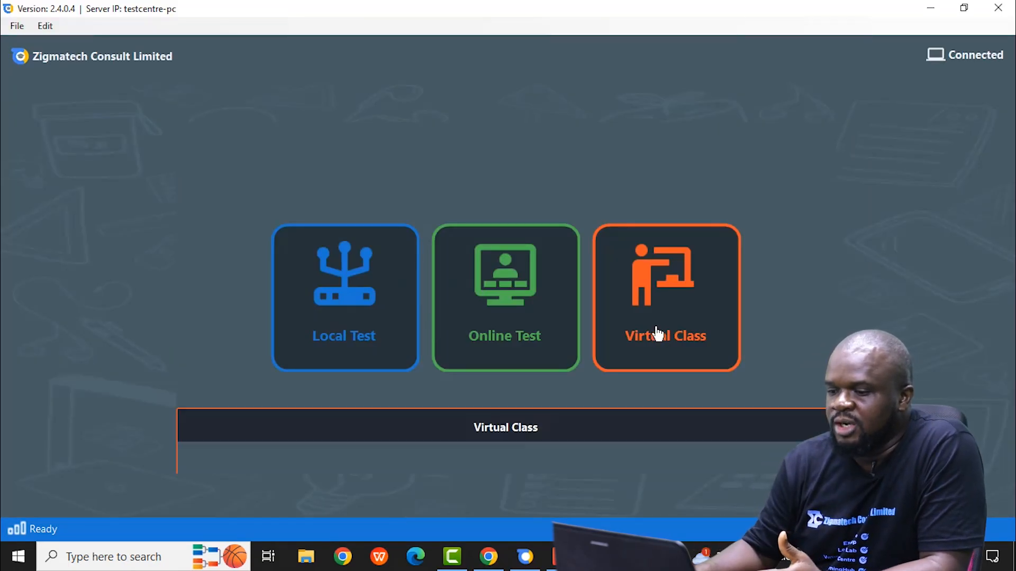
click(384, 314)
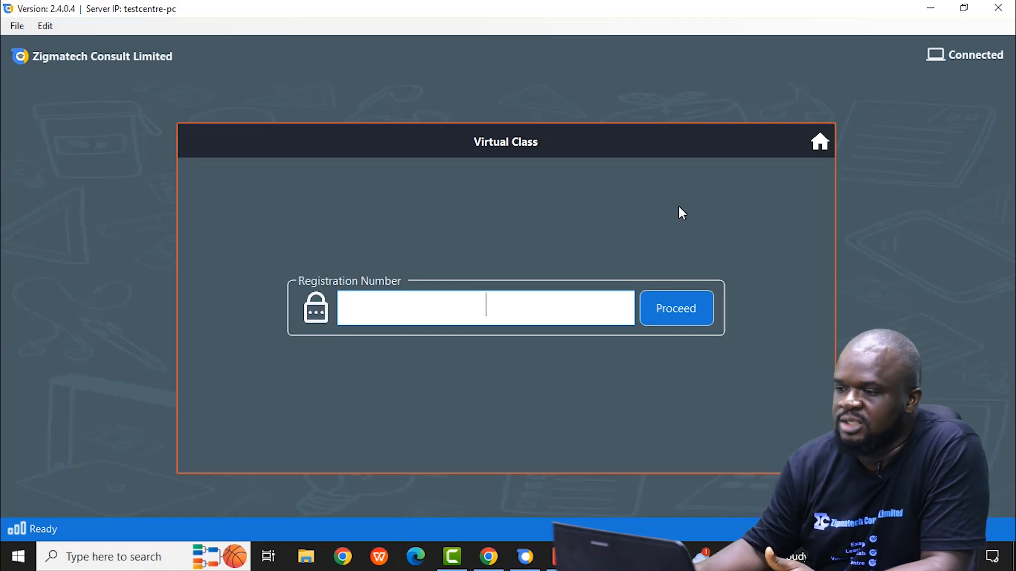
Step: Switch back to TestCentre Admin and look through the individual and group actions for the study material
click(931, 8)
click(524, 560)
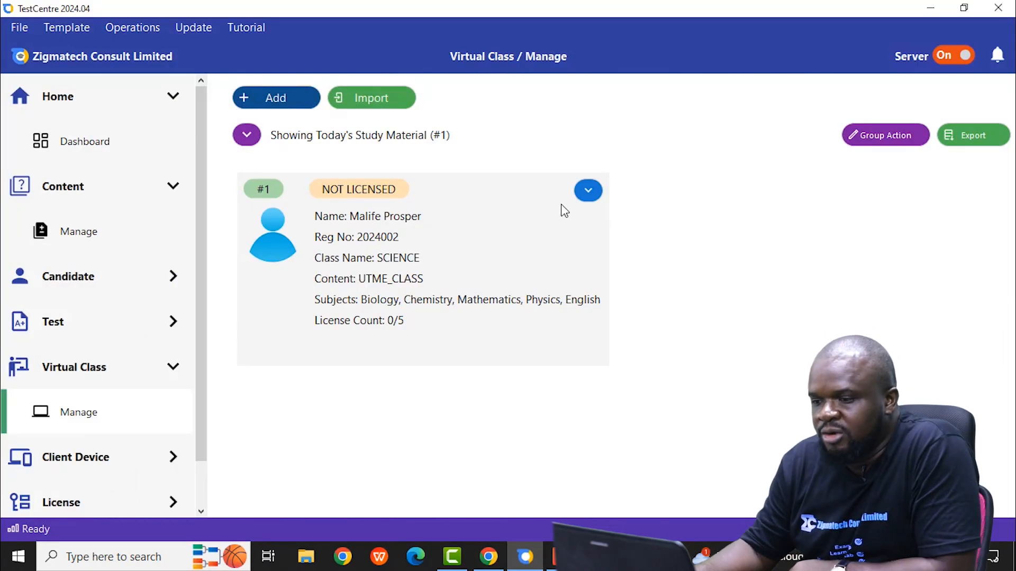
click(590, 193)
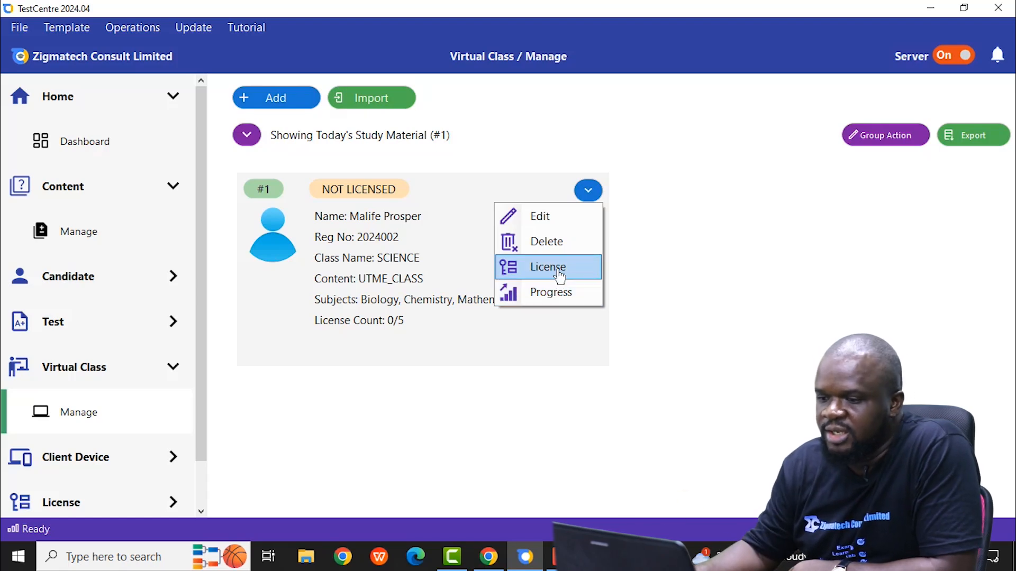
click(762, 220)
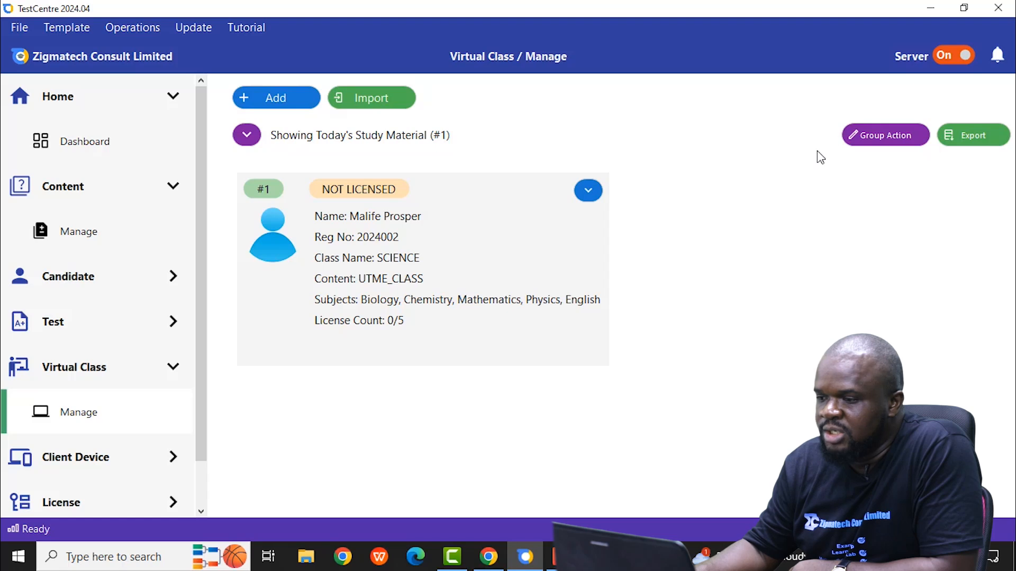
click(893, 141)
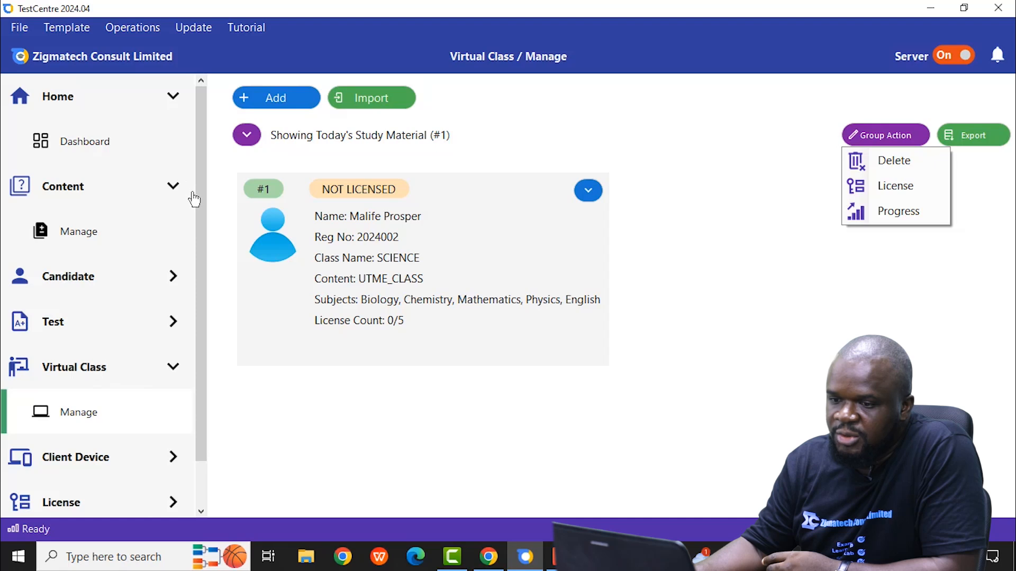
drag(200, 203, 221, 229)
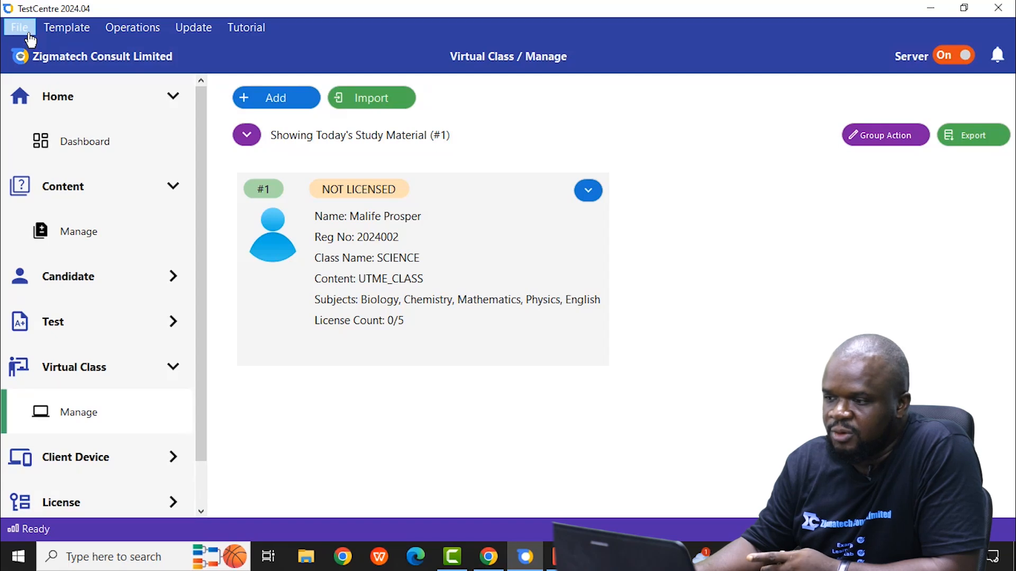
Step: Switch to TestCentre Client and return from the Virtual Class page to its home screen to view the test and class options
click(931, 7)
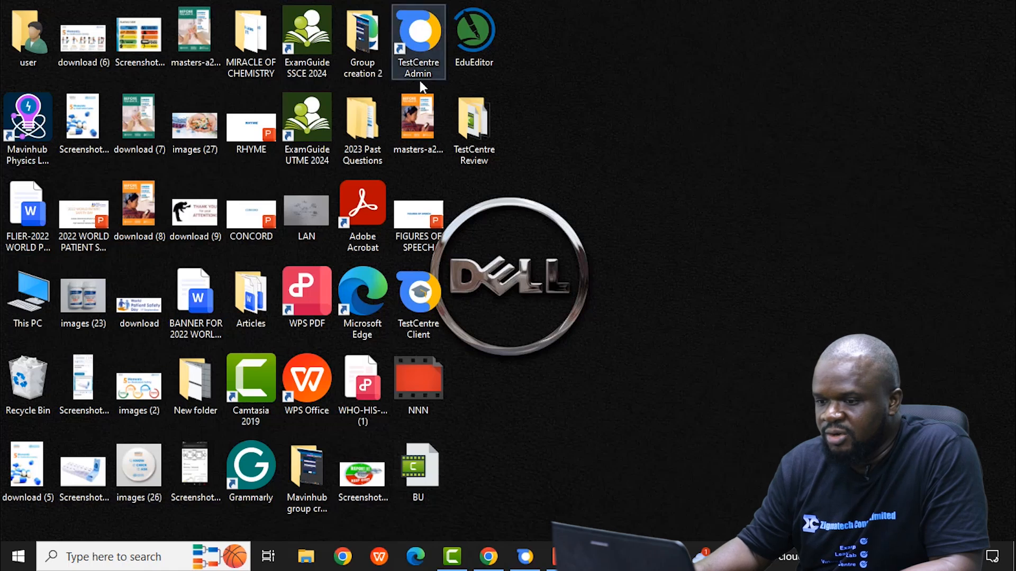
click(420, 300)
double_click(420, 300)
click(623, 331)
mouse_move(525, 557)
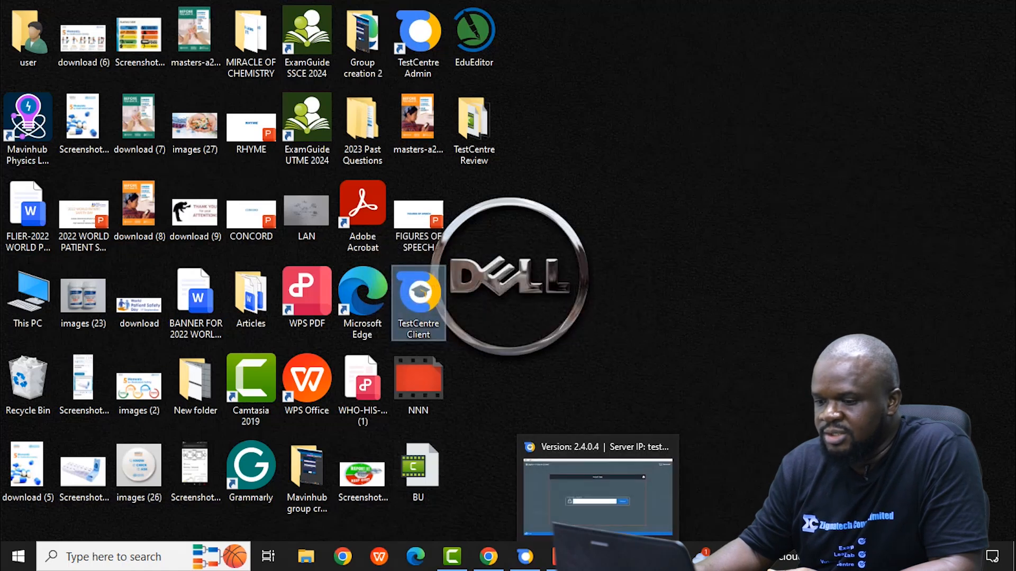
click(588, 509)
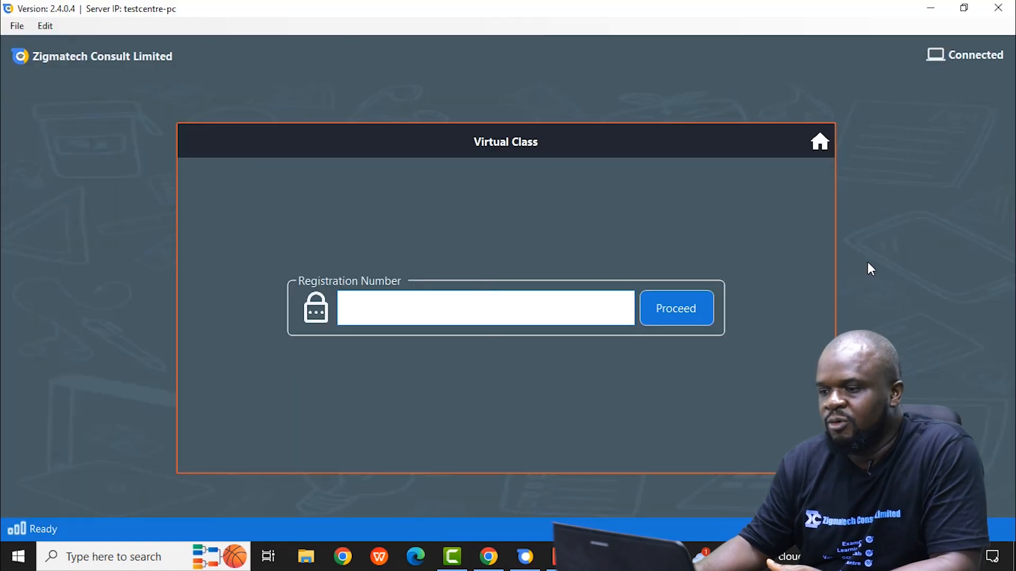
click(822, 152)
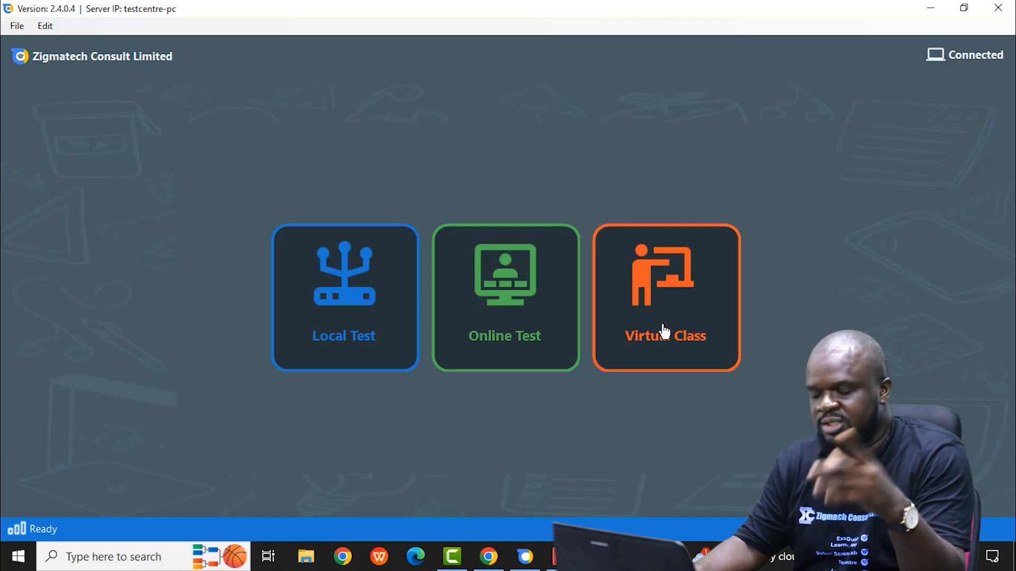
Step: Switch back to TestCentre Admin, open the test management page and look through the actions for the submitted test
click(529, 548)
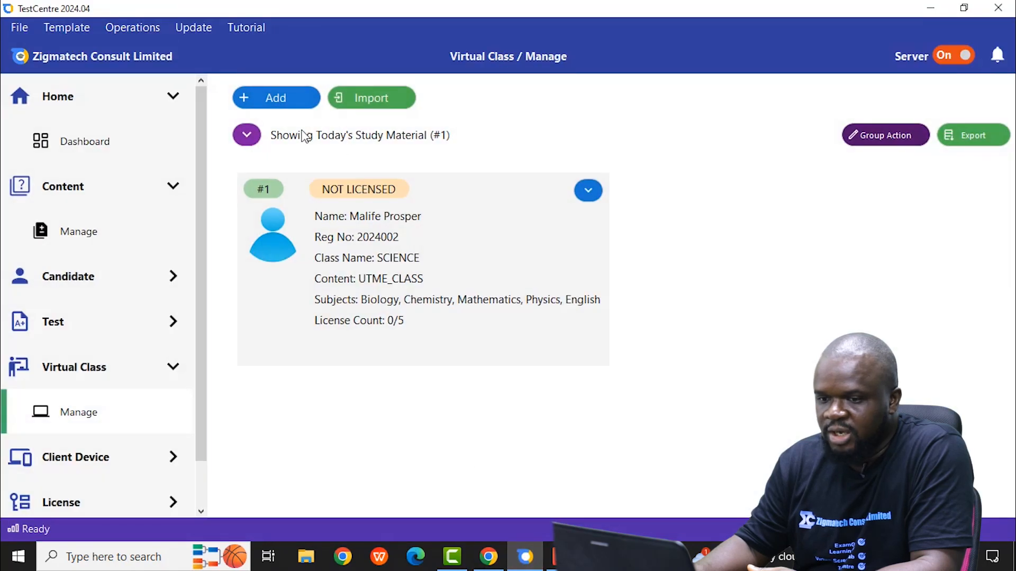
click(83, 327)
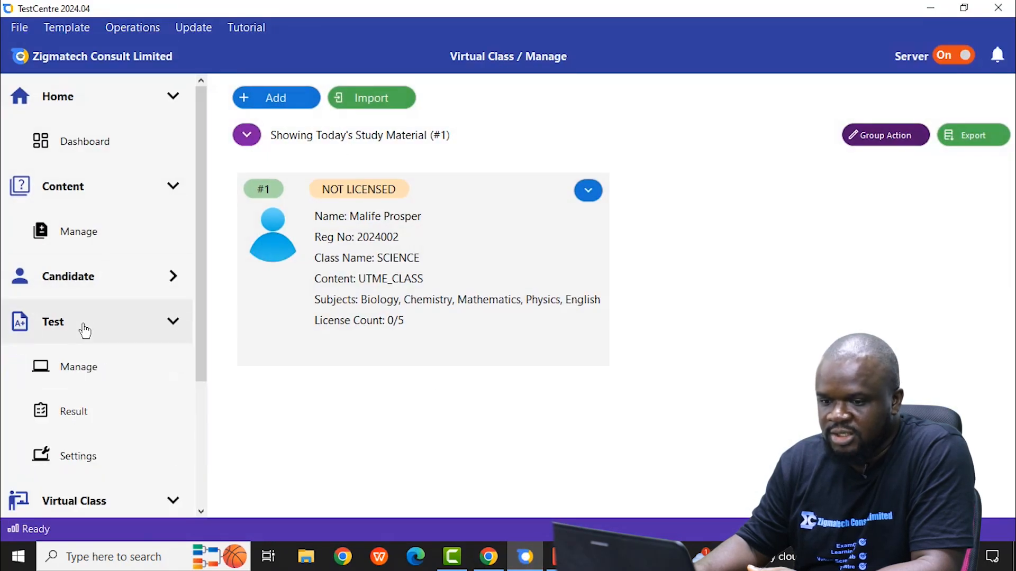
click(90, 364)
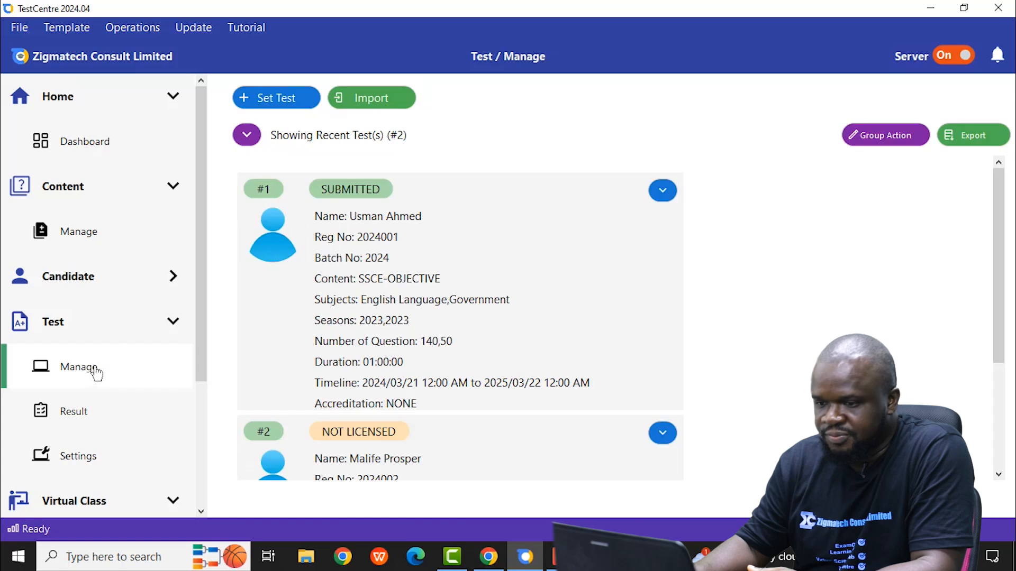
scroll(501, 321, down, 3)
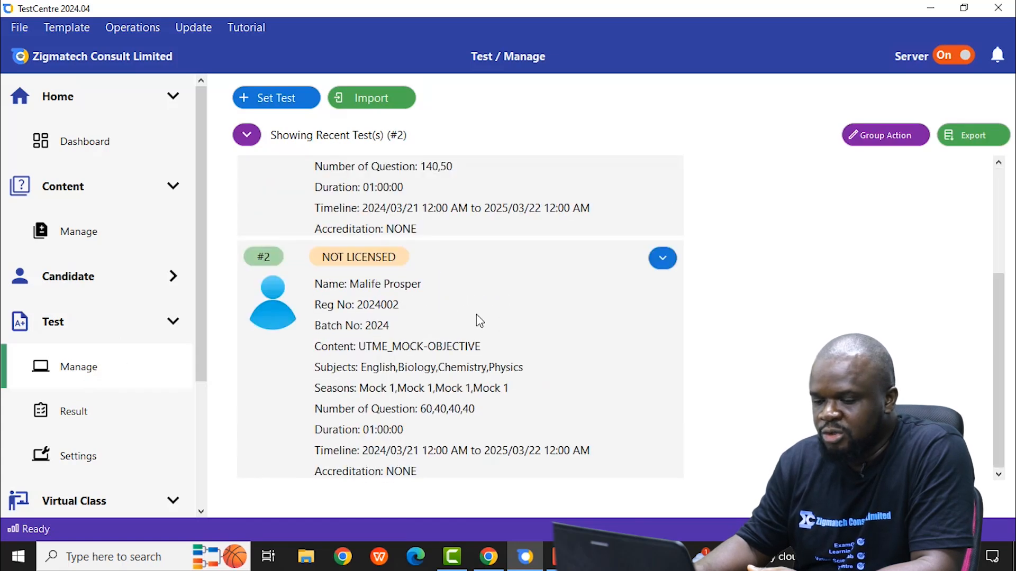
scroll(411, 306, up, 3)
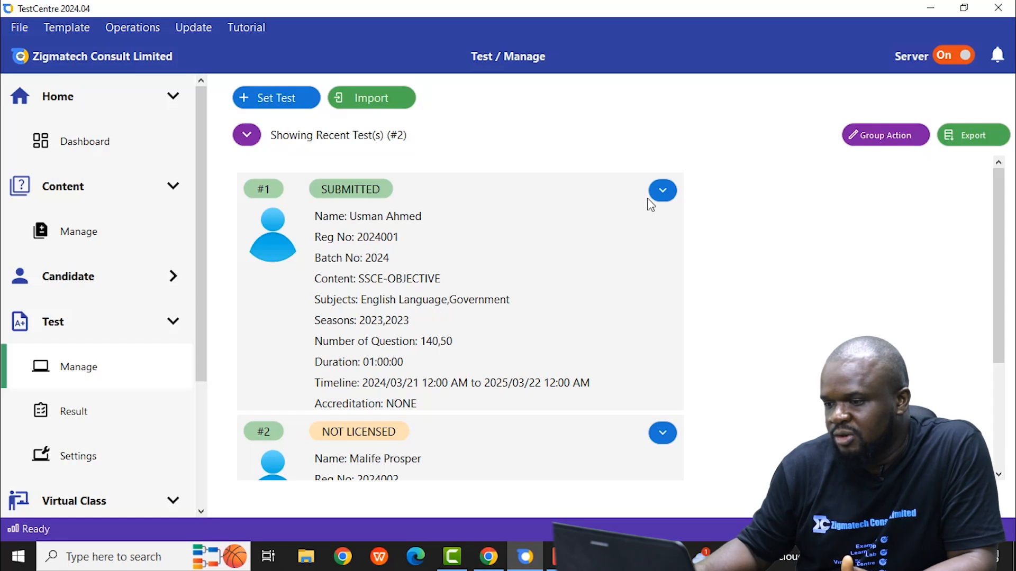
click(663, 191)
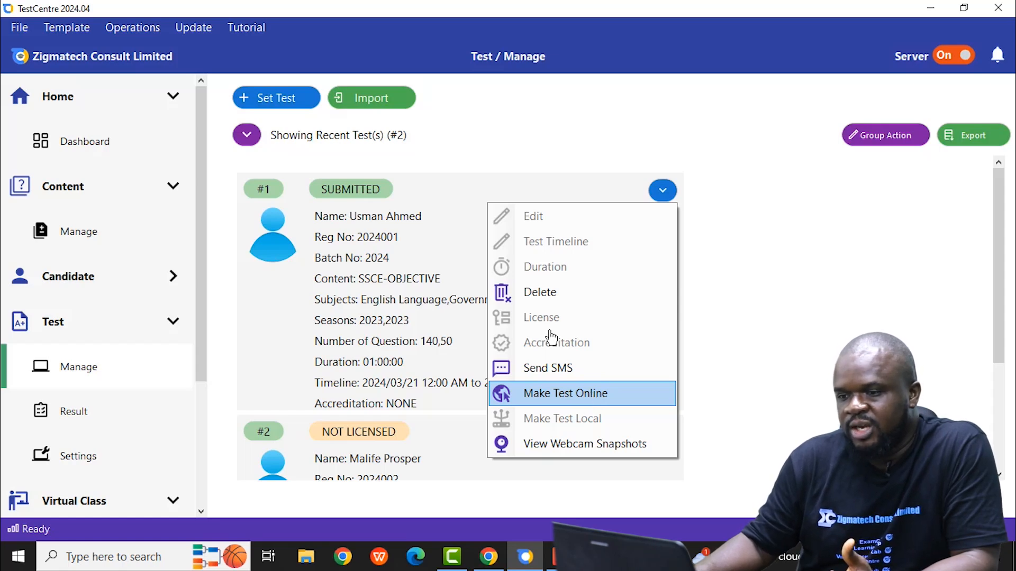
Step: Look through the actions available for the unlicensed UTME_MOCK-OBJECTIVE test, including viewing webcam snapshots
click(1000, 476)
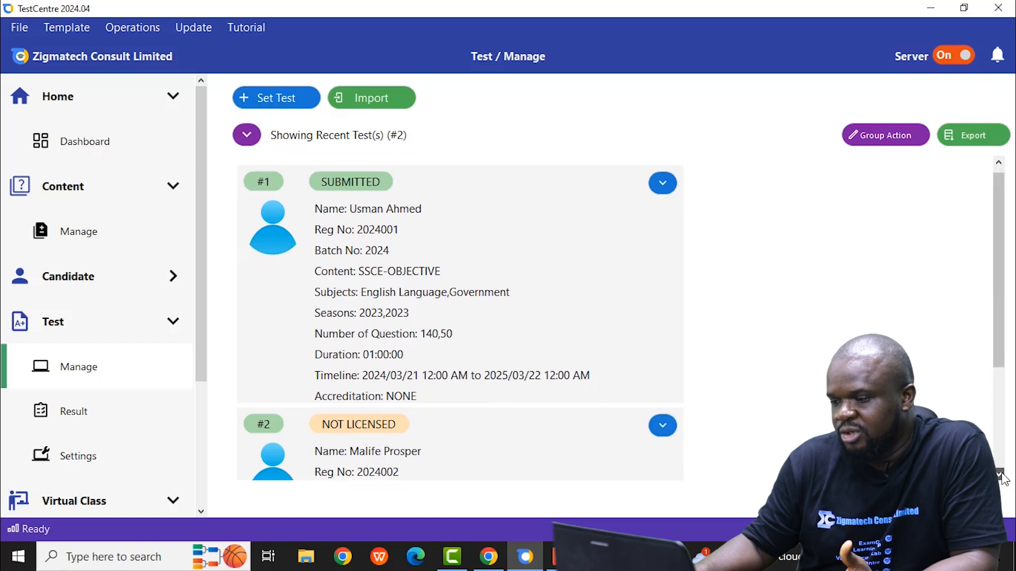
click(1000, 475)
click(1000, 475)
click(1000, 475)
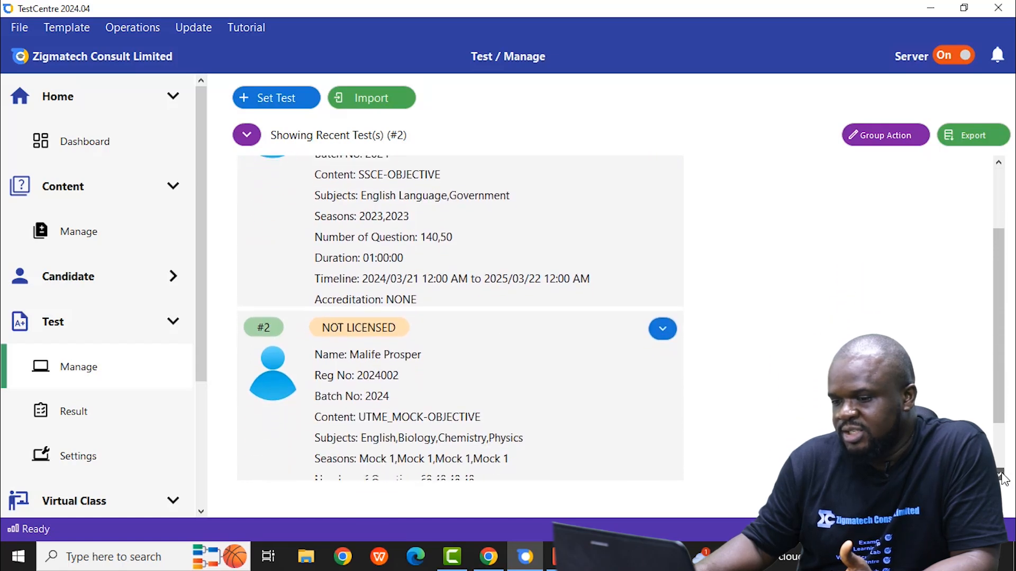
click(1000, 475)
click(1000, 475)
click(1000, 475)
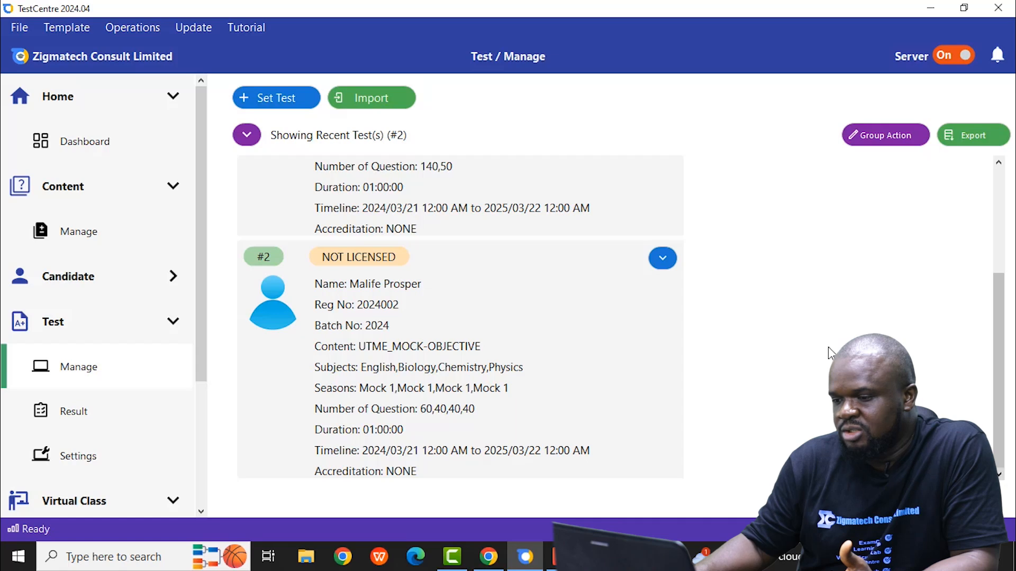
click(665, 262)
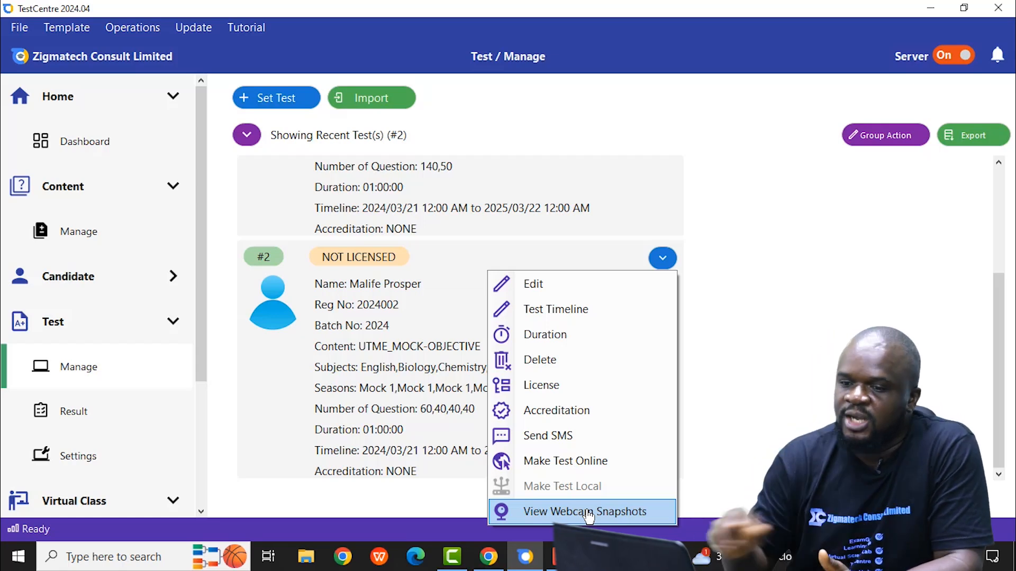
Step: Open the test settings and set Record Candidate to RECORD so candidates are captured via webcam
click(77, 457)
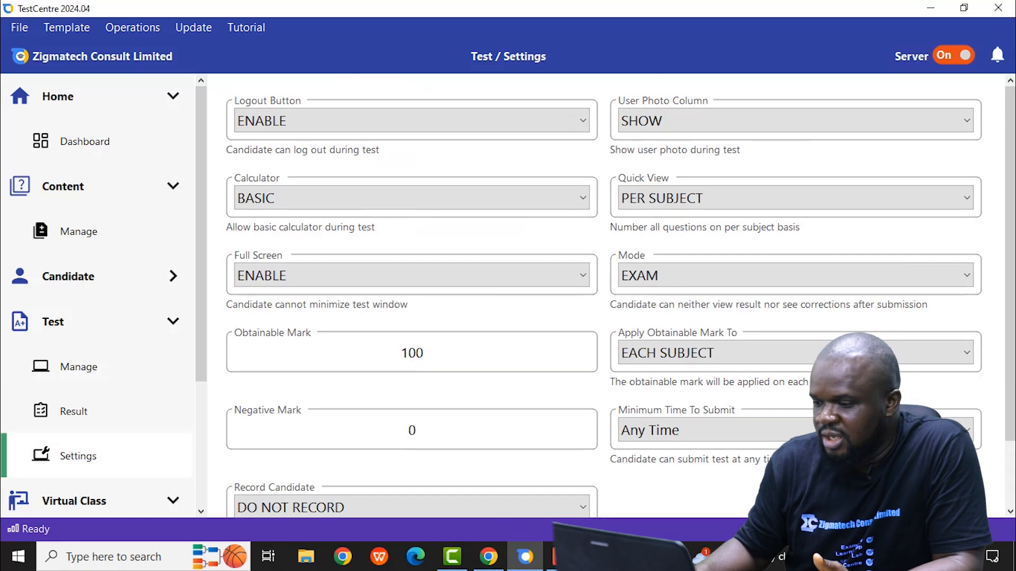
scroll(1011, 521, down, 2)
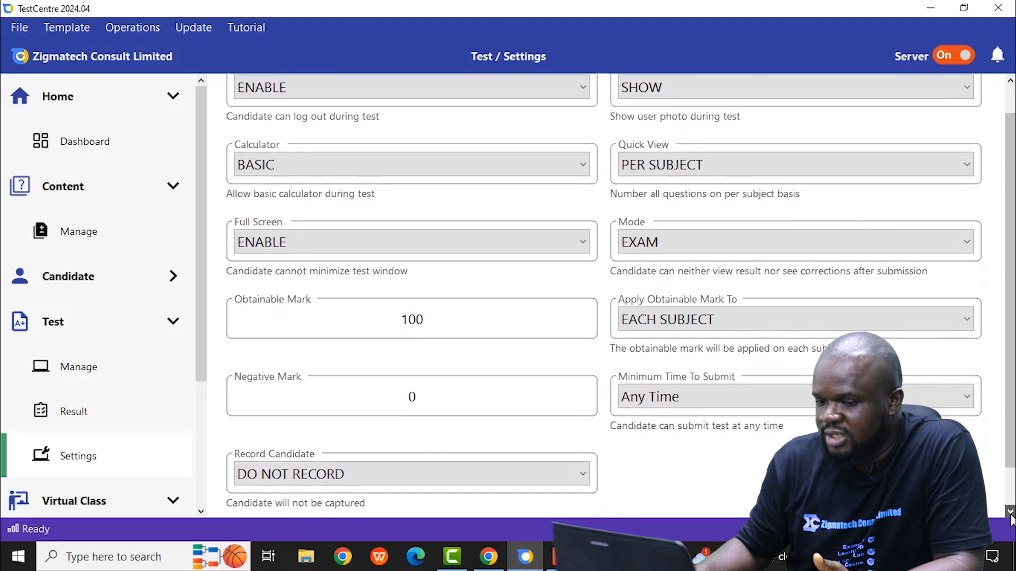
click(1011, 521)
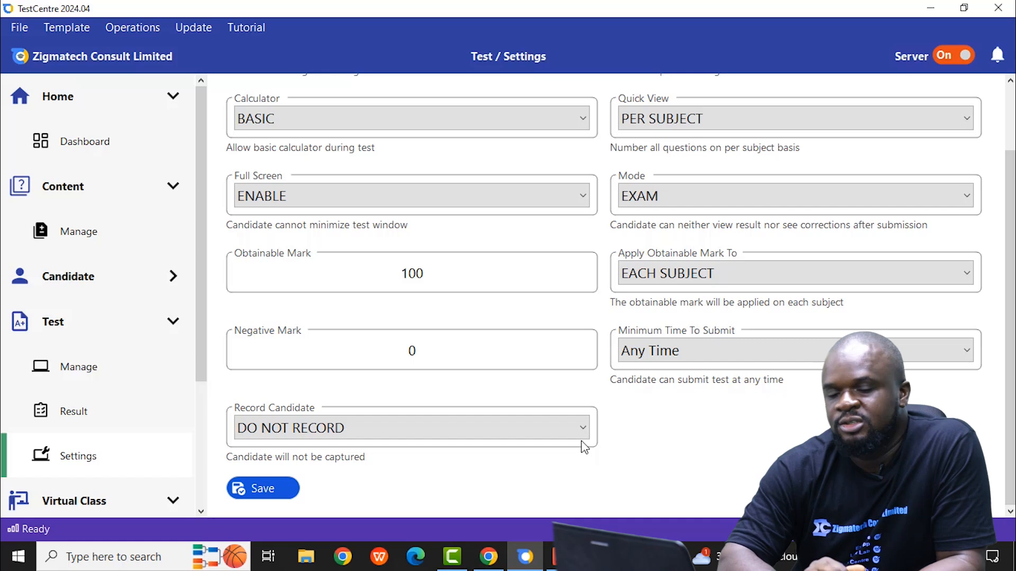
scroll(474, 392, up, 3)
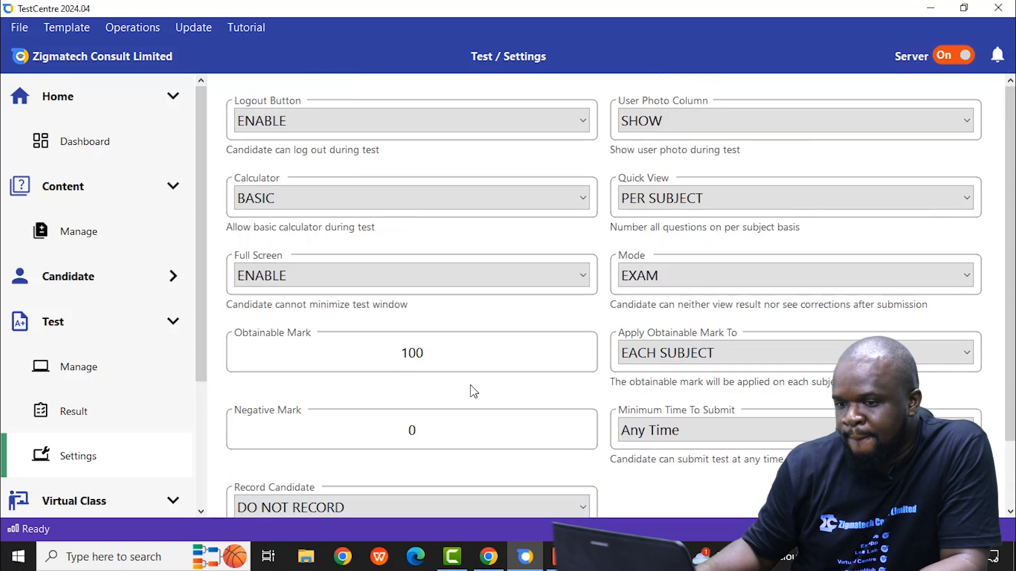
scroll(474, 392, down, 3)
click(201, 511)
drag(202, 511, 201, 511)
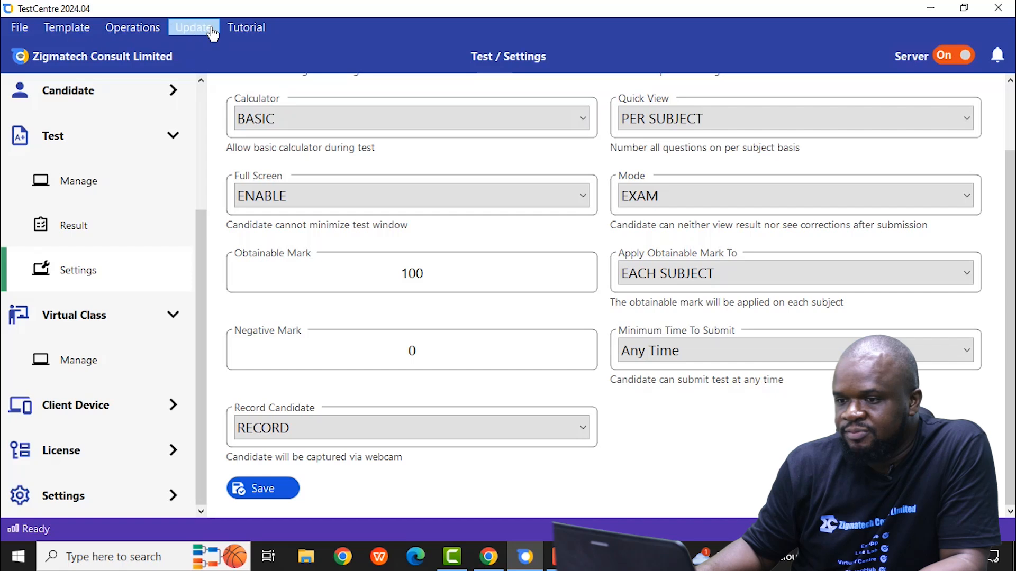
Step: Look through the built-in tutorial topics, from General and Candidate to License, Test, Virtual Class and Settings
click(233, 34)
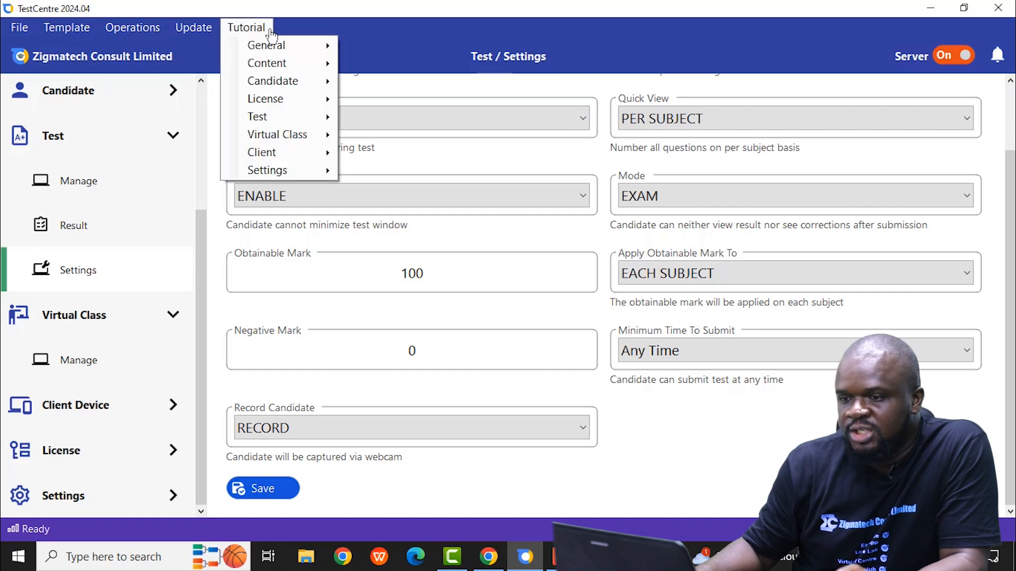
mouse_move(318, 45)
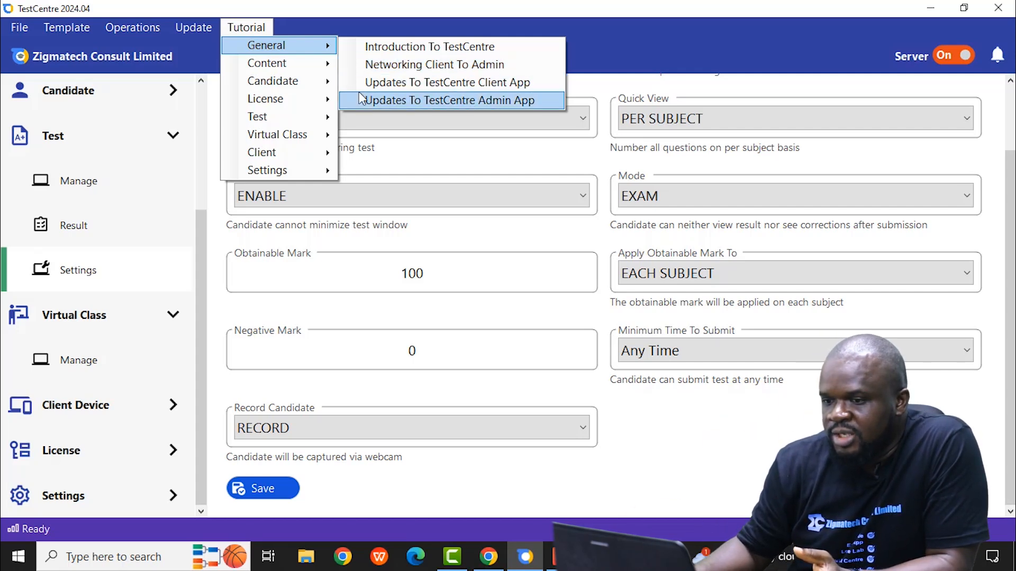
mouse_move(298, 85)
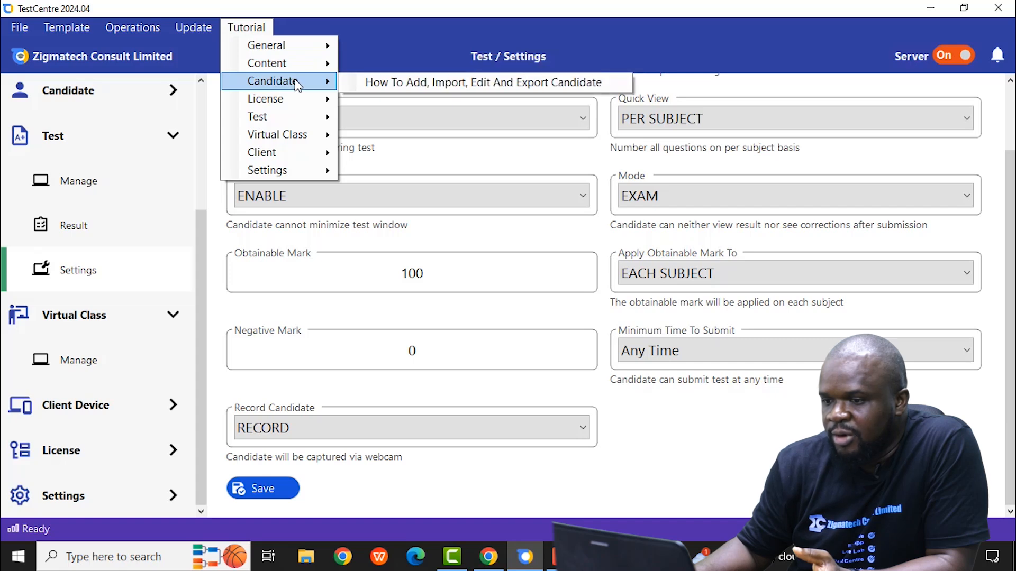
mouse_move(309, 106)
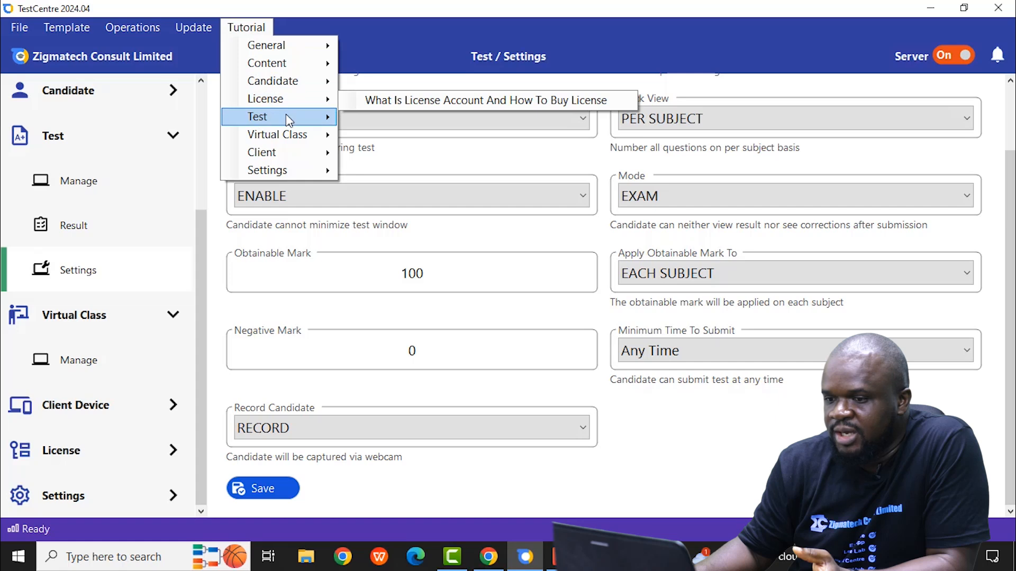
mouse_move(297, 135)
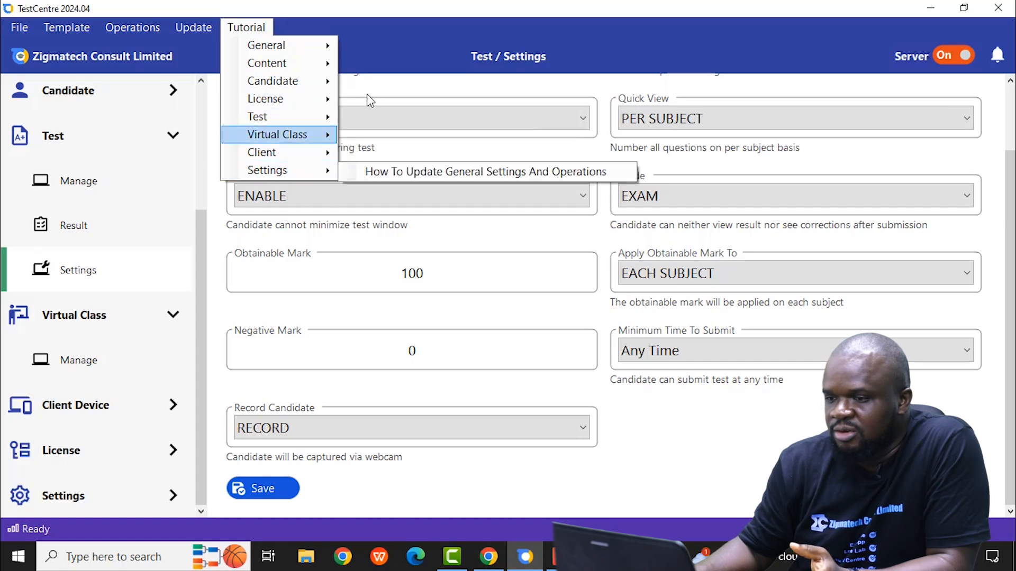
click(391, 48)
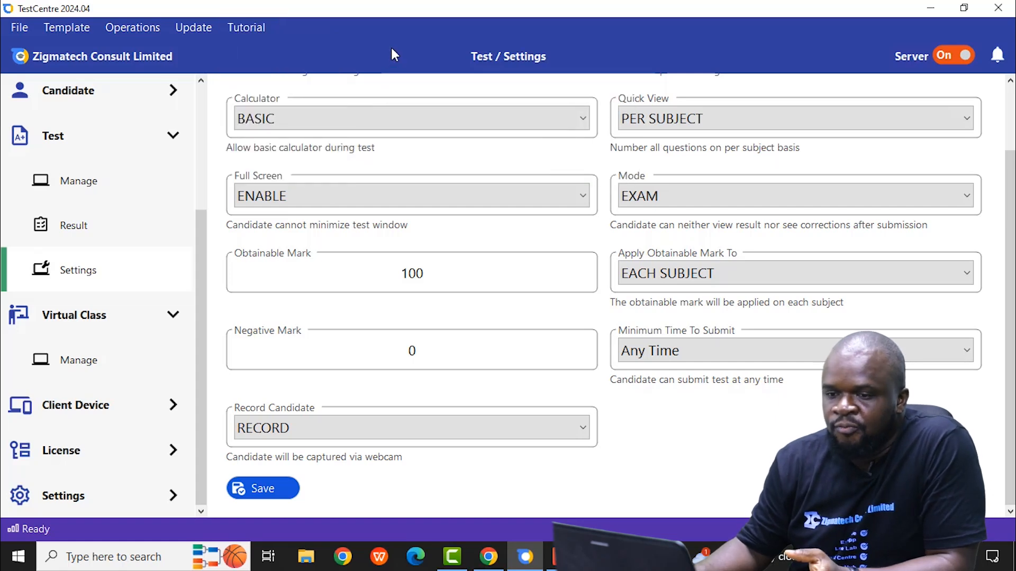
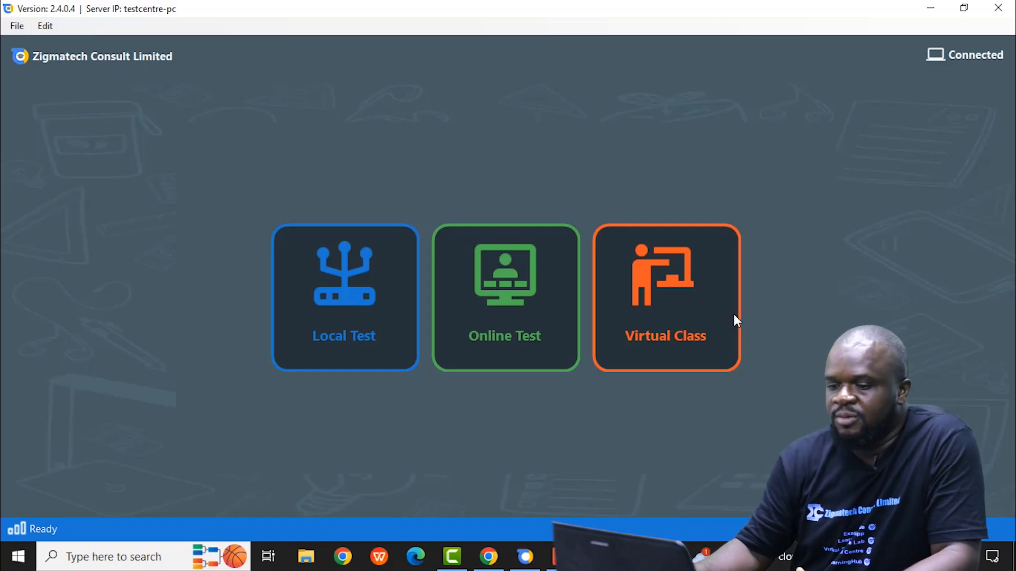
Step: Minimize the TestCentre windows, then install EduEditor from its desktop setup file and launch it
click(929, 10)
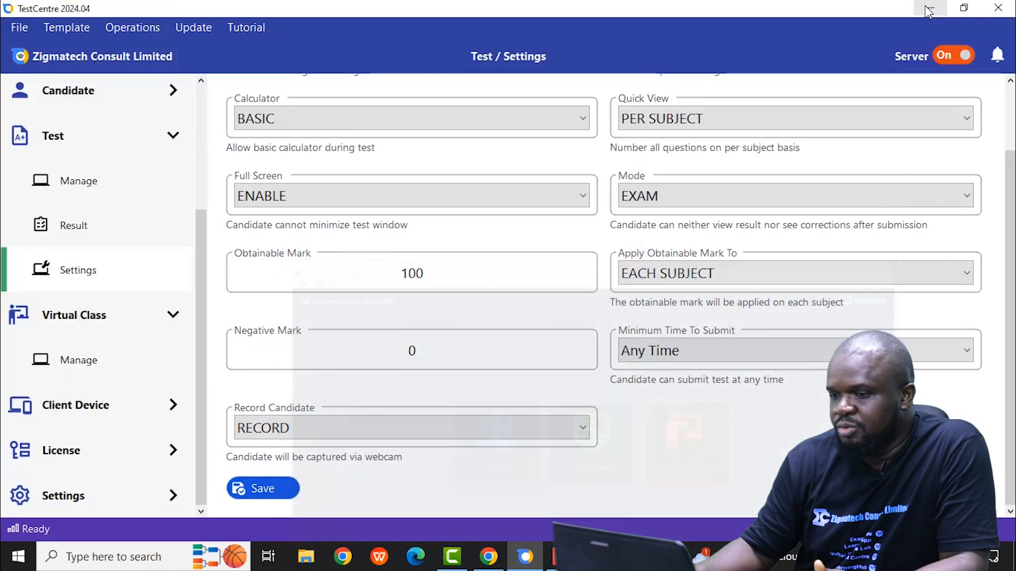
click(921, 6)
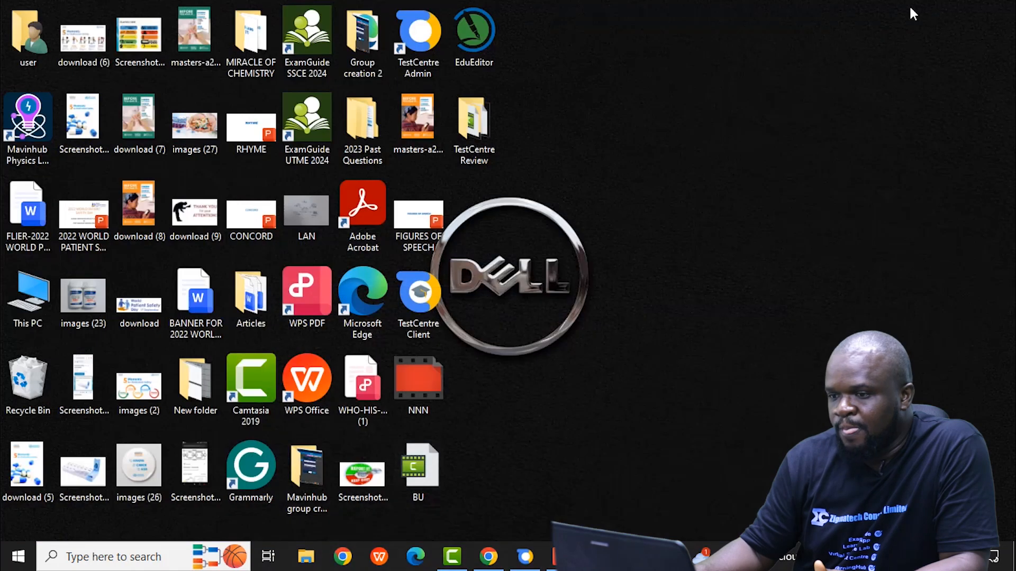
click(471, 48)
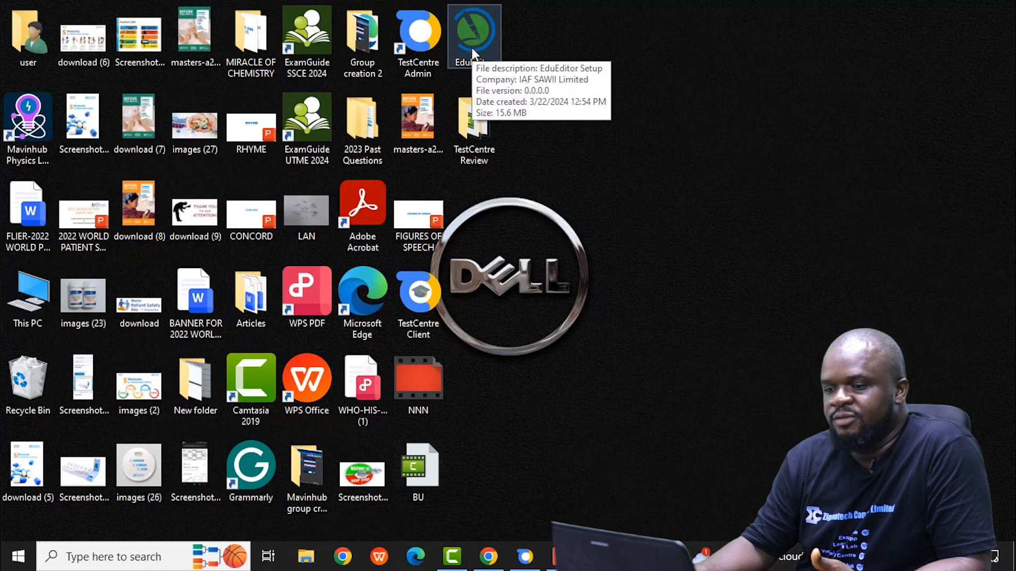
double_click(471, 47)
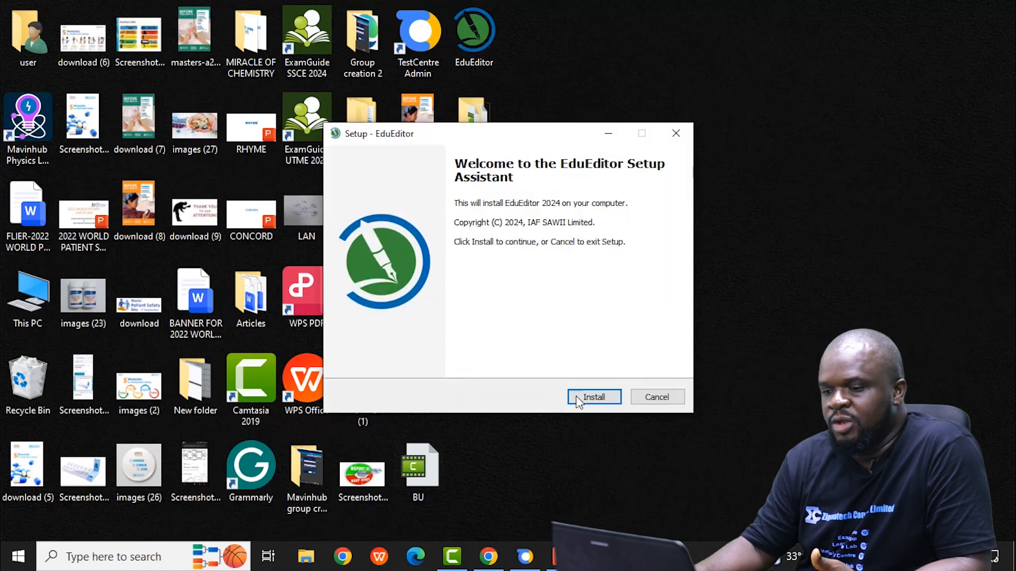
click(579, 398)
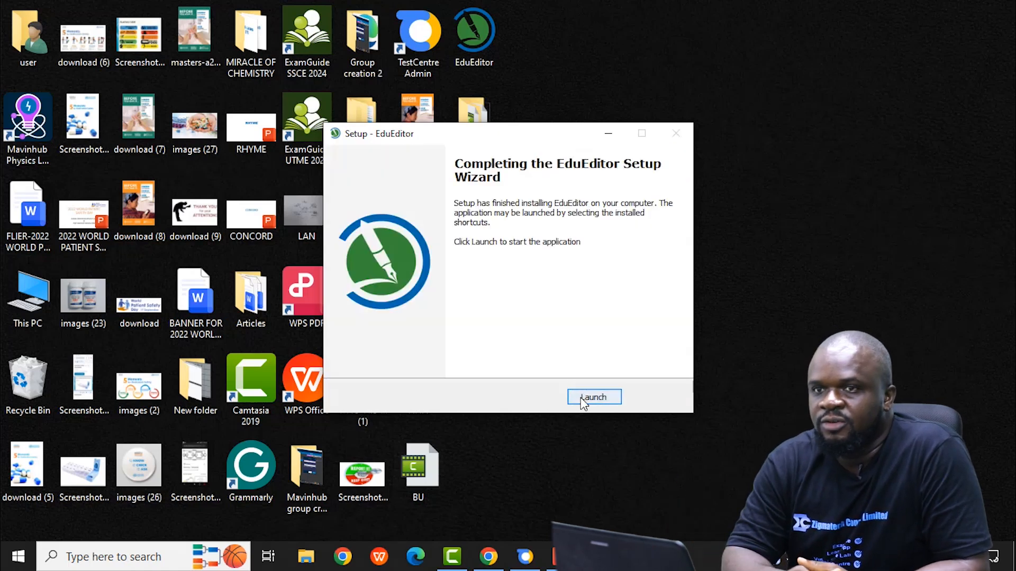
click(587, 397)
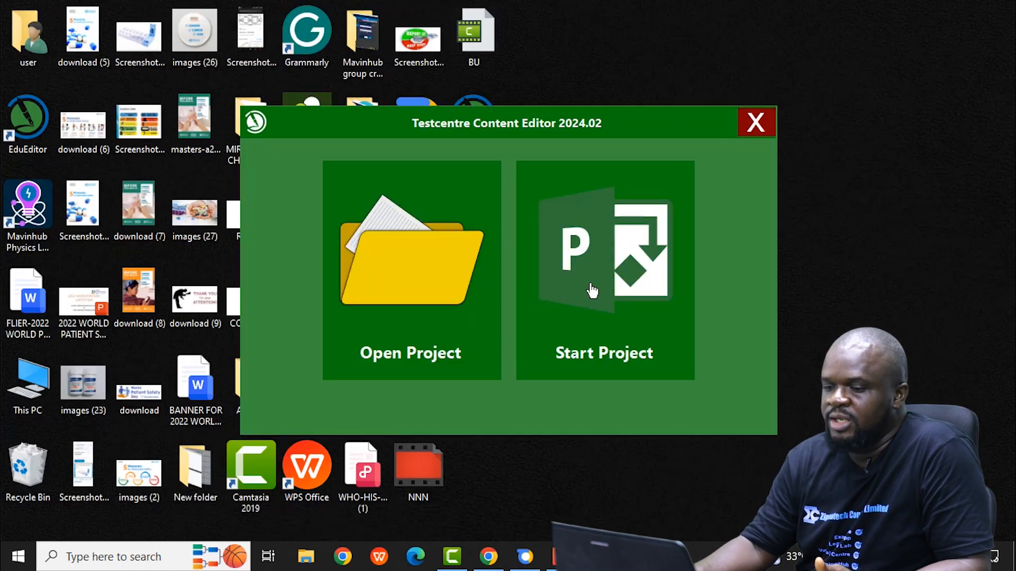
Step: Start a new content project named Mock in the Documents folder
click(592, 291)
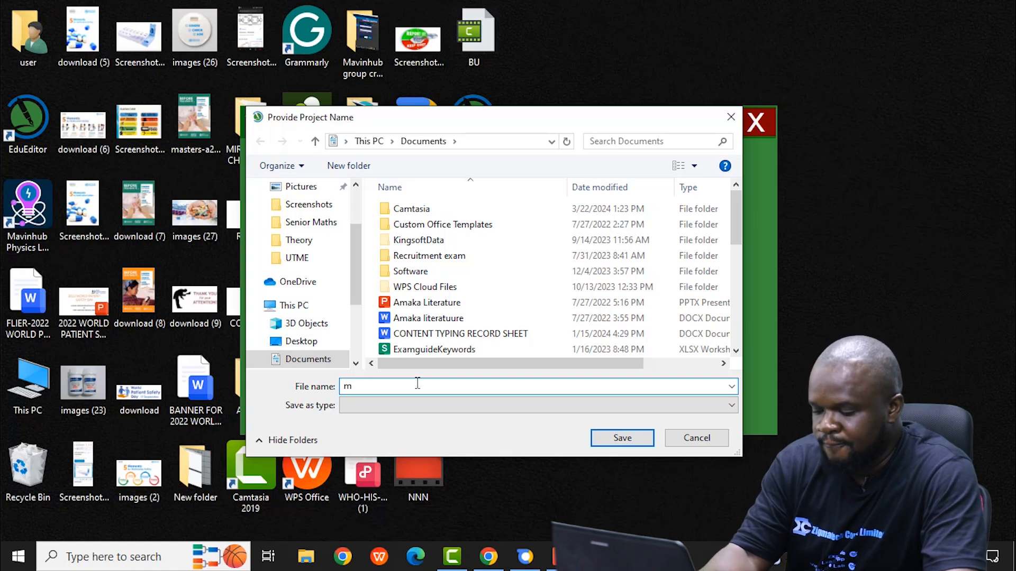
text(ock)
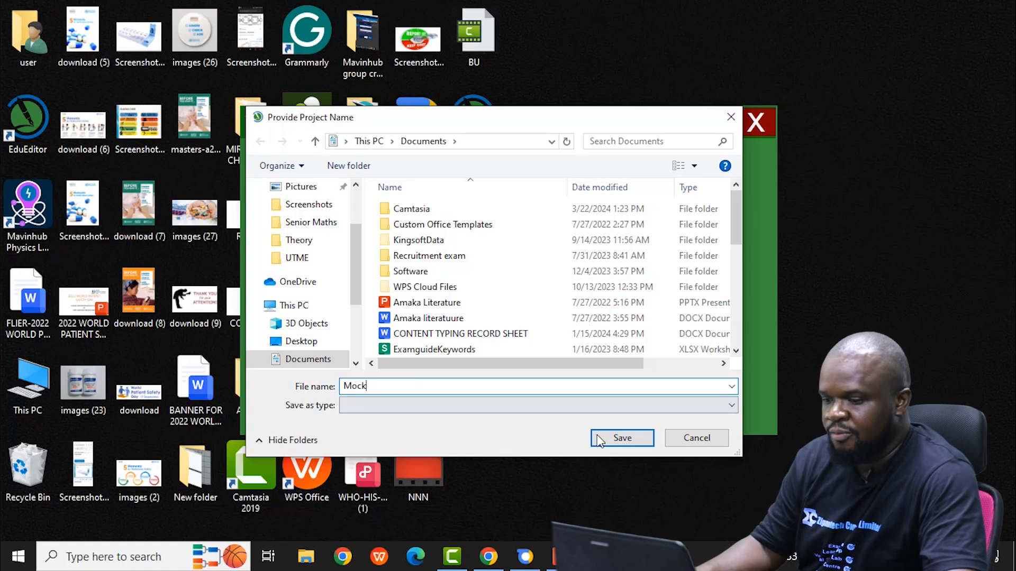
click(620, 439)
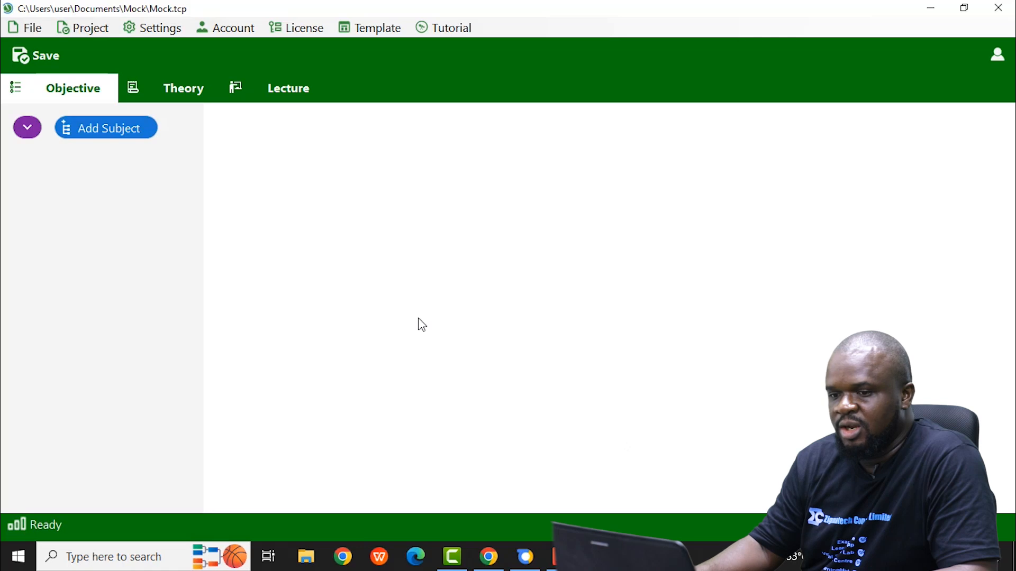
Step: Add a subject named Biology to the project's objective section
click(85, 132)
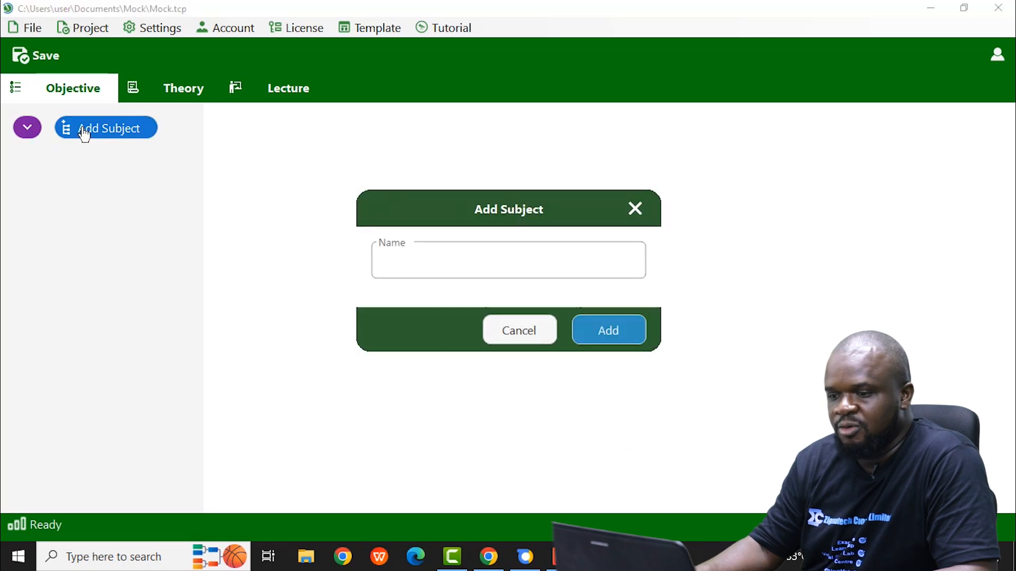
click(391, 257)
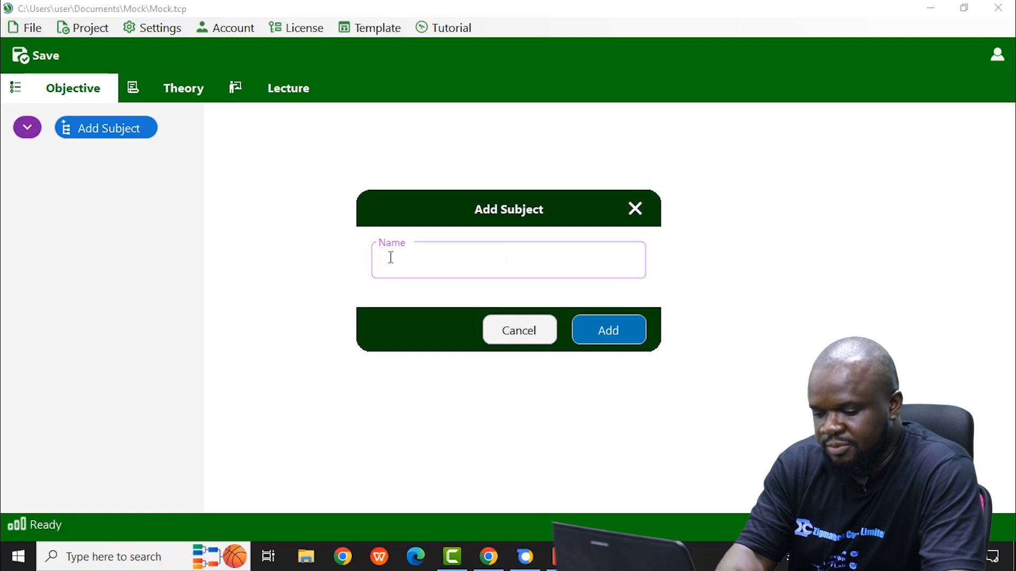
text(b)
key(BackSpace)
text(Biology)
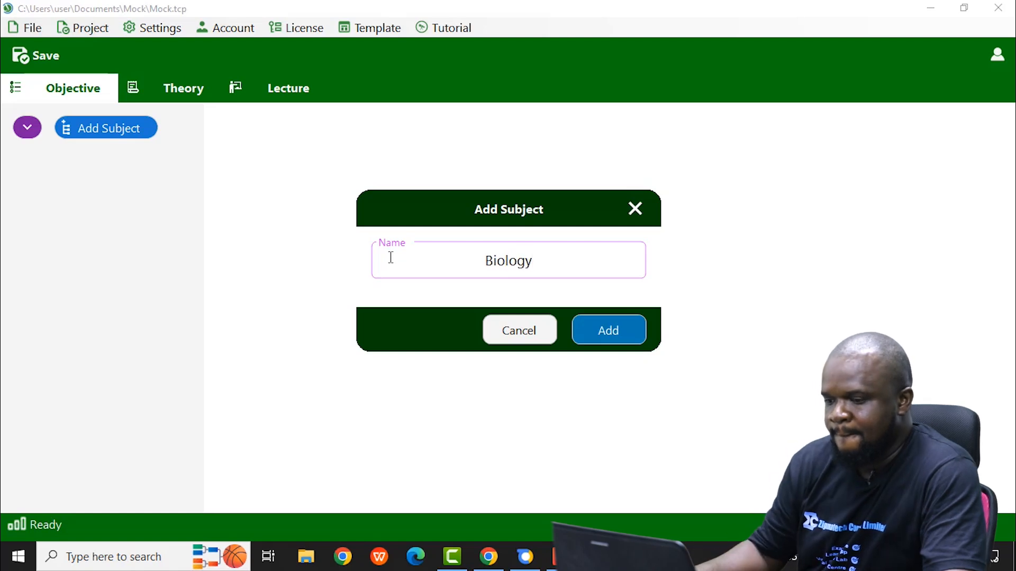
click(597, 333)
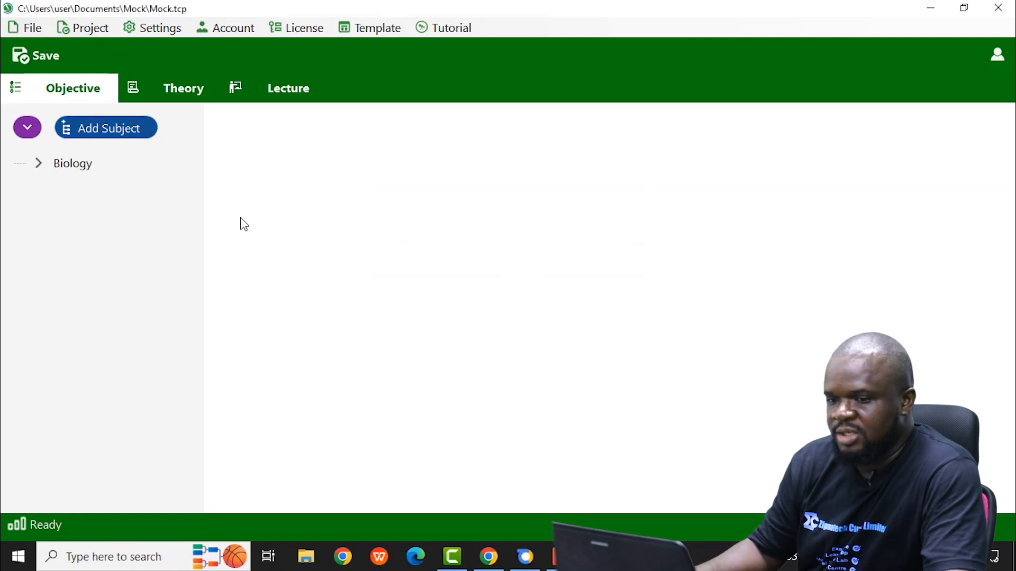
Step: Add a season named "model 1" under the Biology subject
click(79, 165)
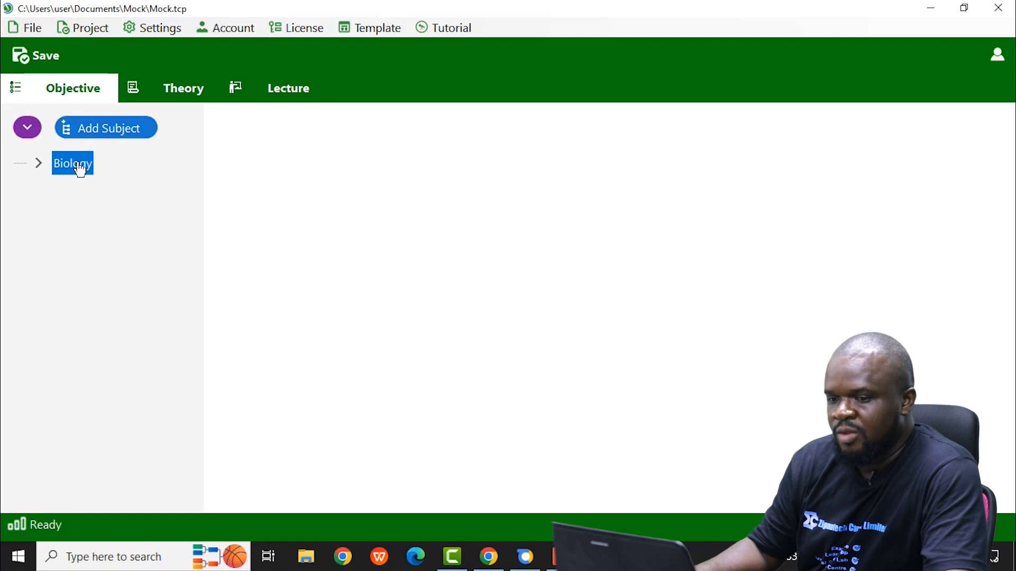
right_click(79, 169)
click(147, 182)
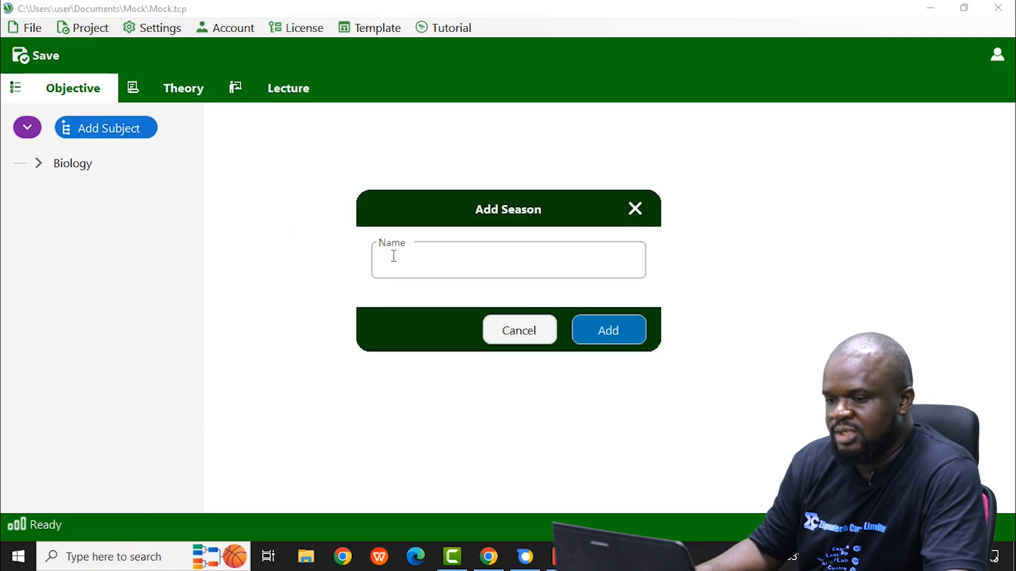
text(mod)
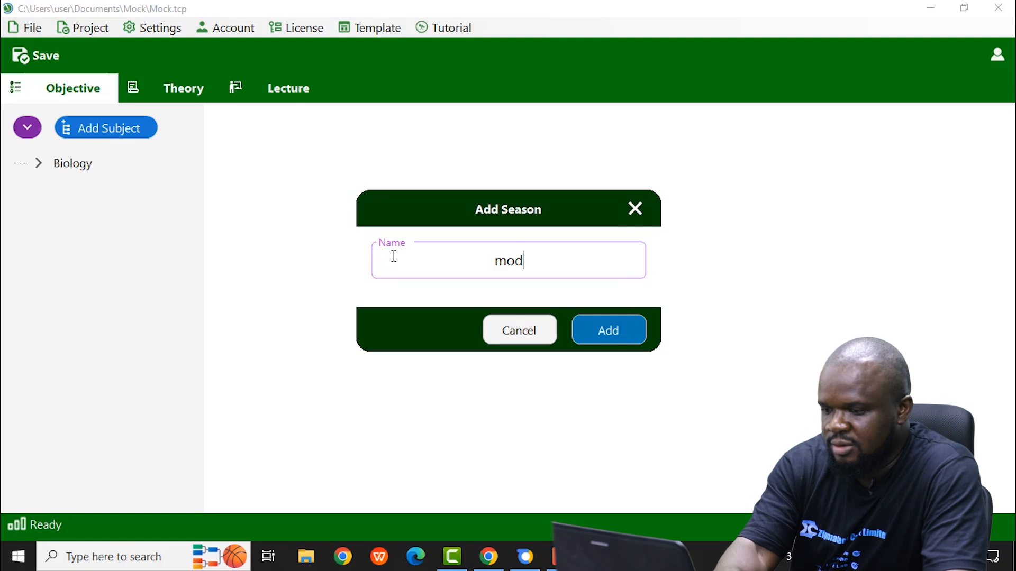
text(el 1)
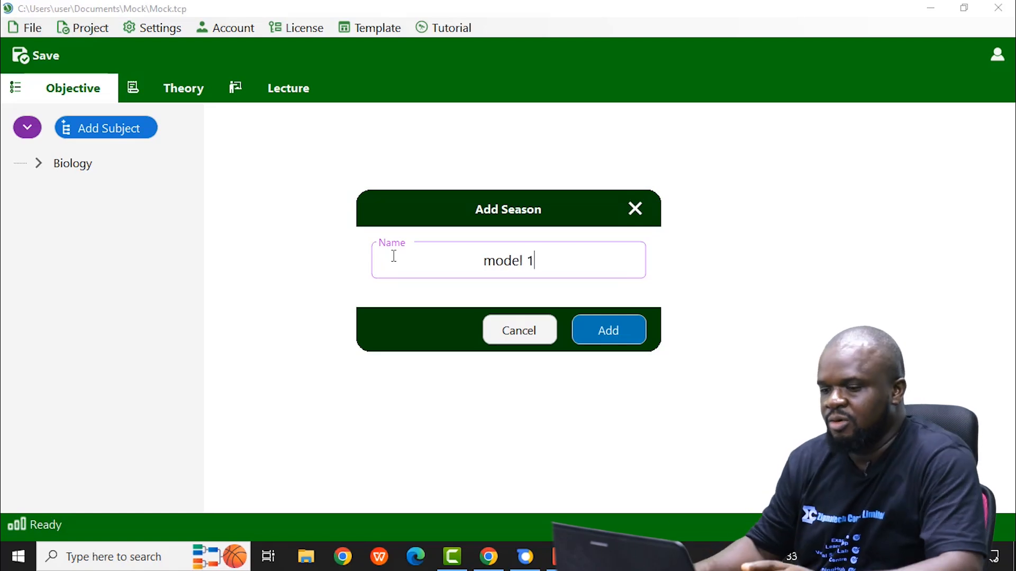
click(614, 343)
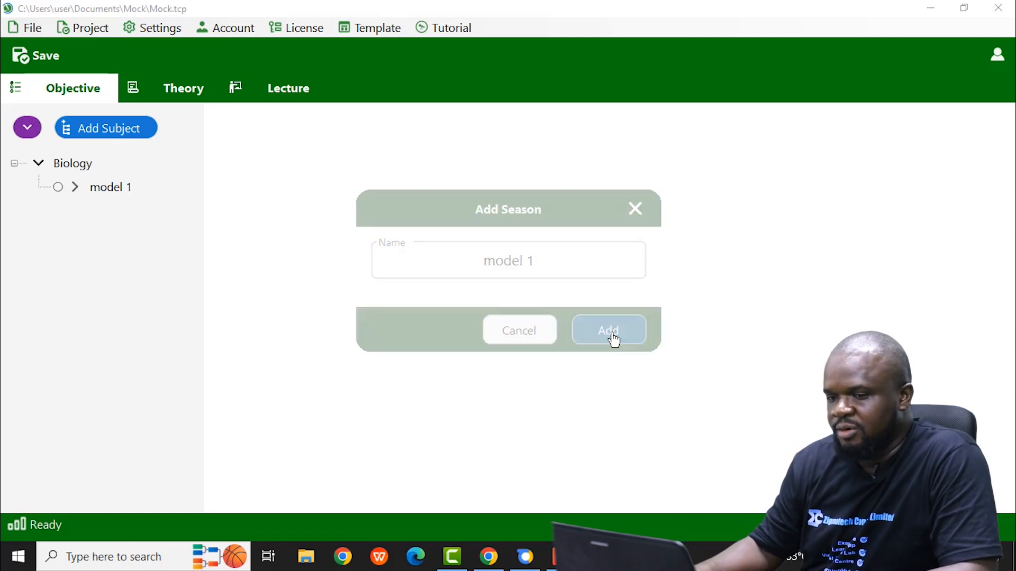
Step: Open the model 1 season, look over its question form and add blank questions up to number 4
click(87, 188)
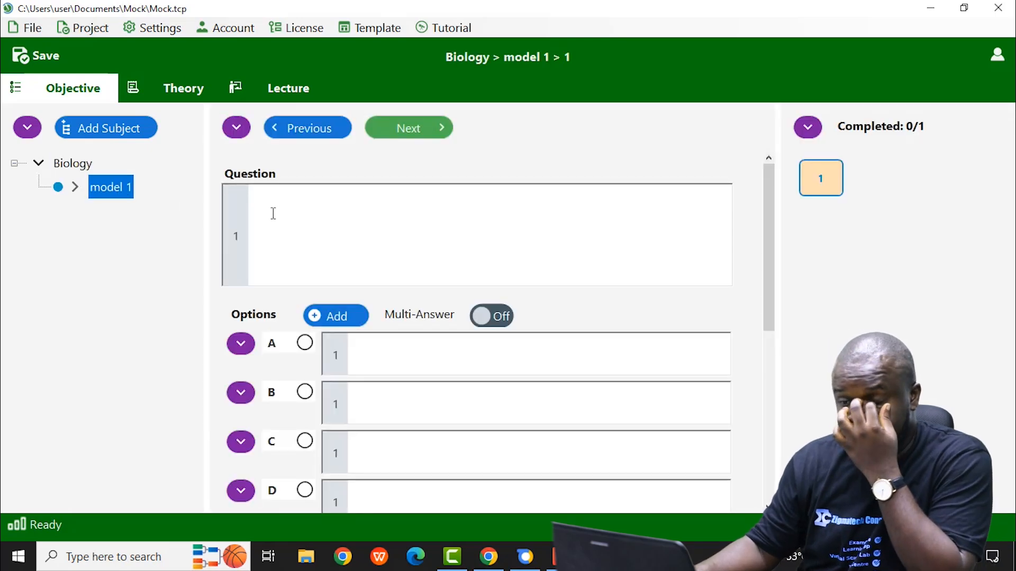
scroll(309, 373, down, 2)
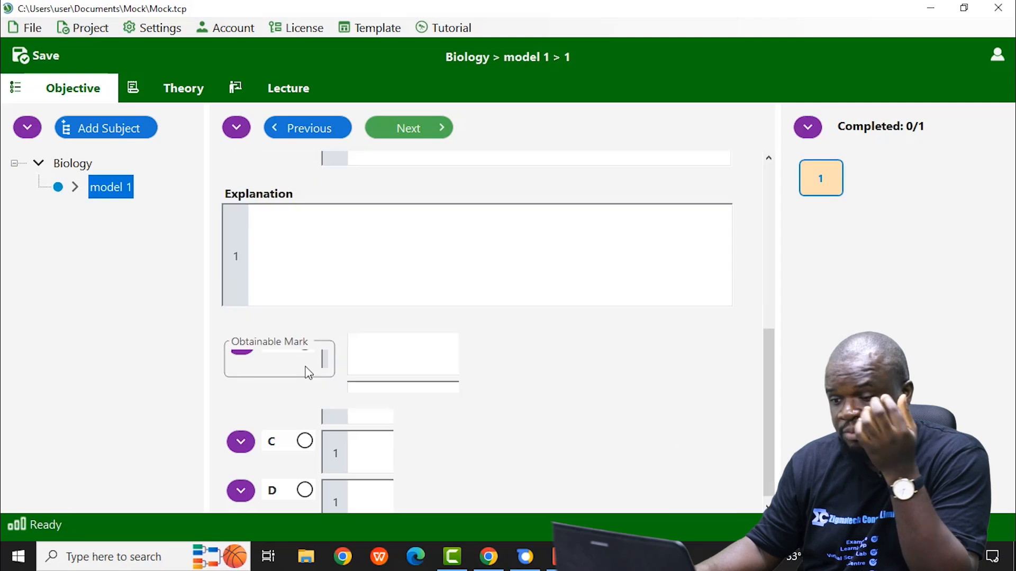
scroll(309, 373, up, 2)
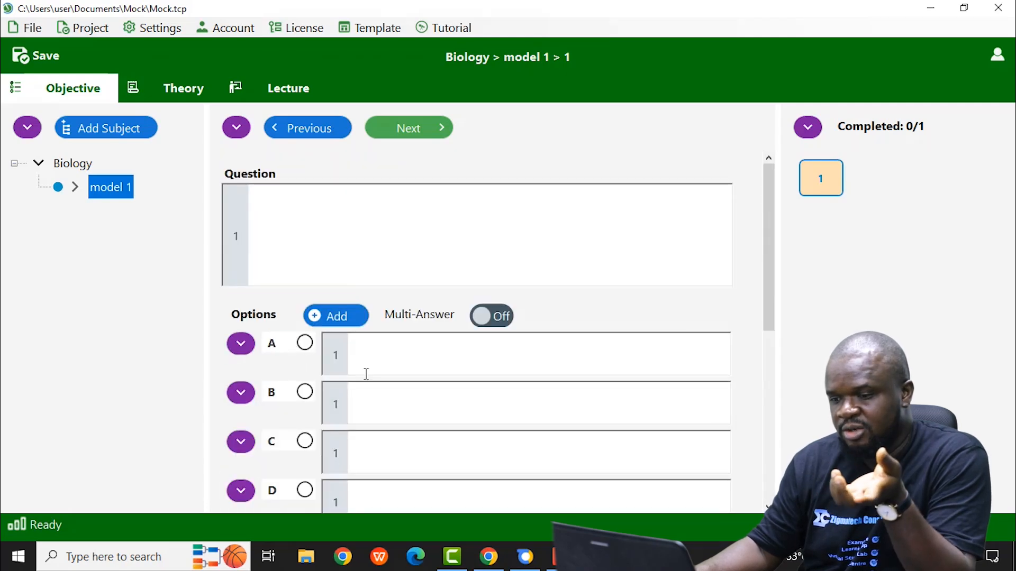
drag(765, 329, 779, 488)
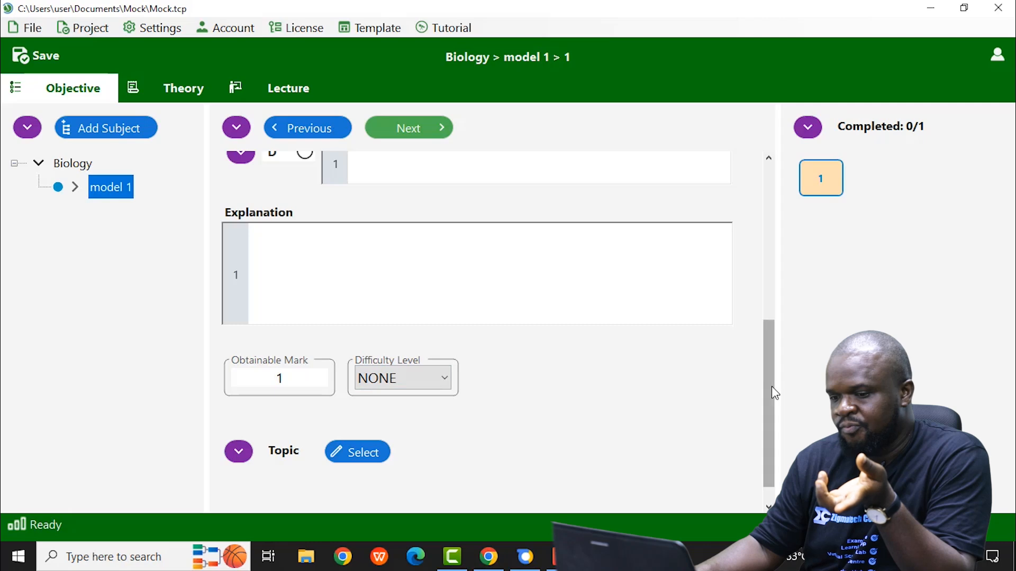
drag(770, 381, 778, 220)
click(417, 138)
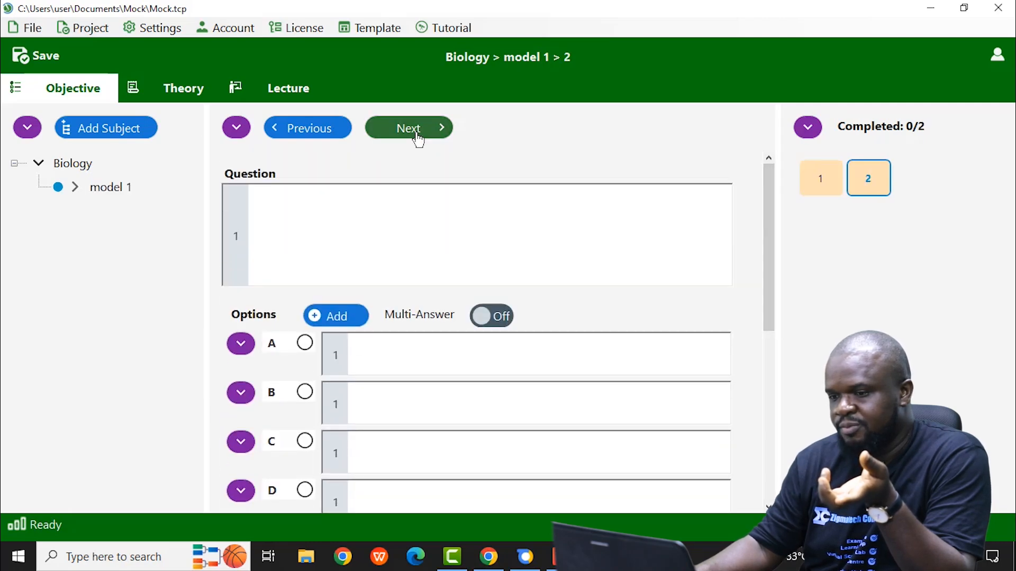
click(418, 137)
click(418, 139)
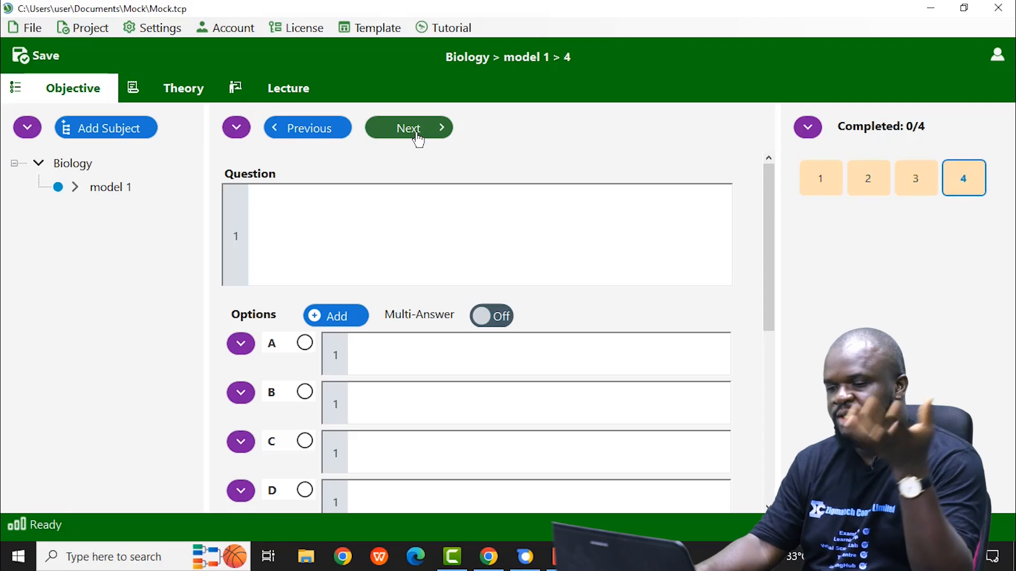
Step: Save the Mock project and look at the file commands, including the standard deploy options
click(33, 31)
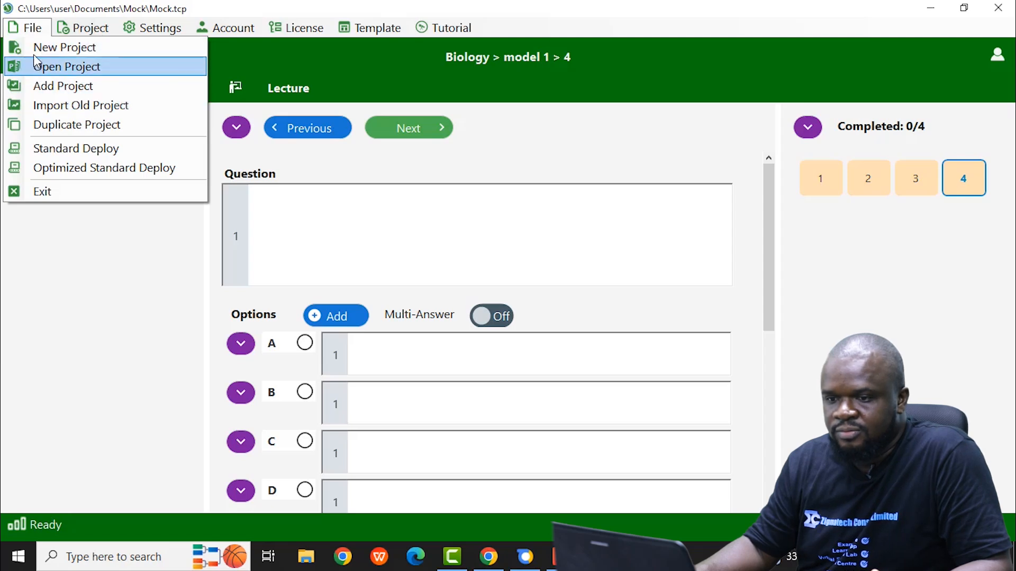
click(30, 31)
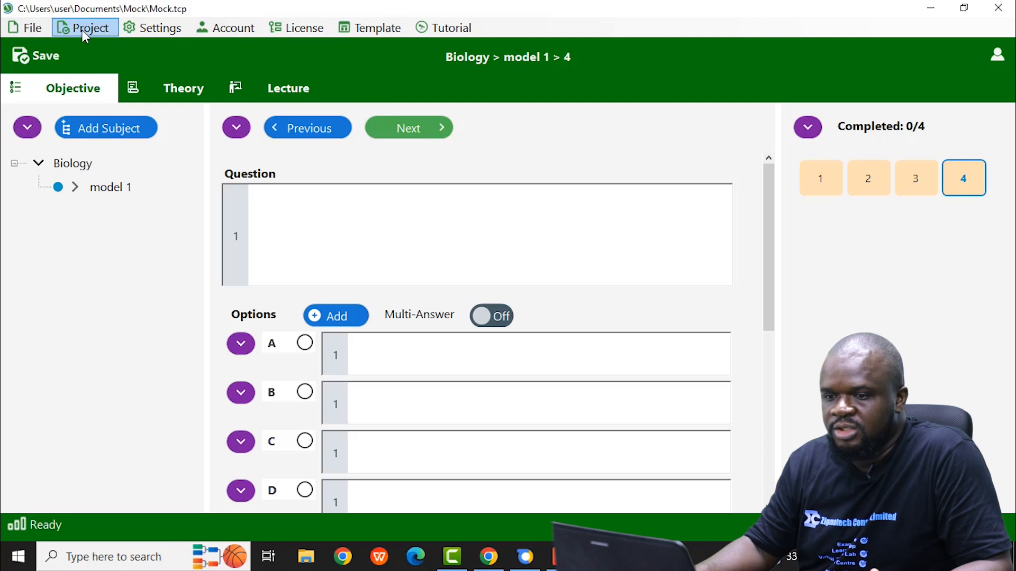
click(41, 58)
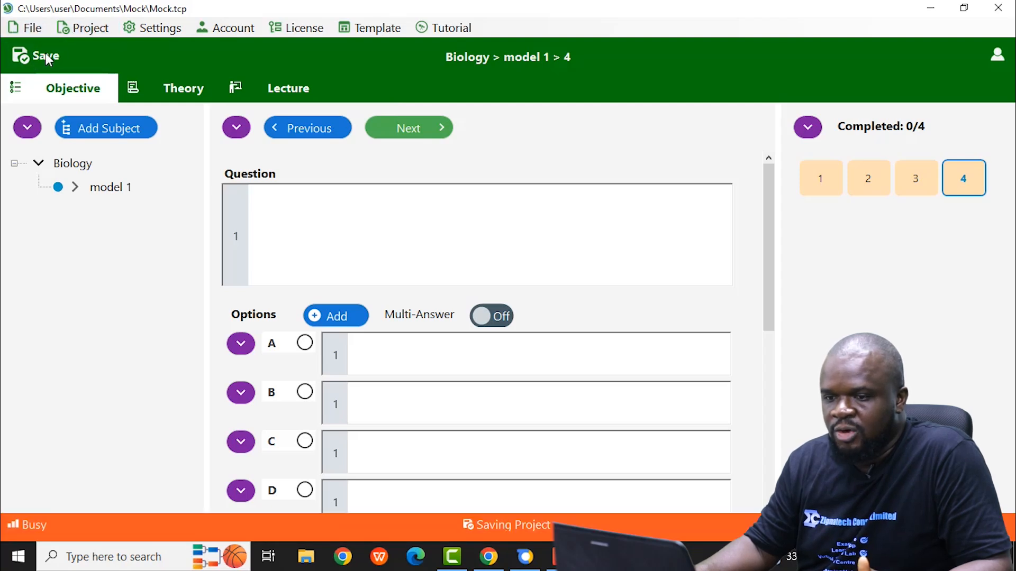
click(27, 29)
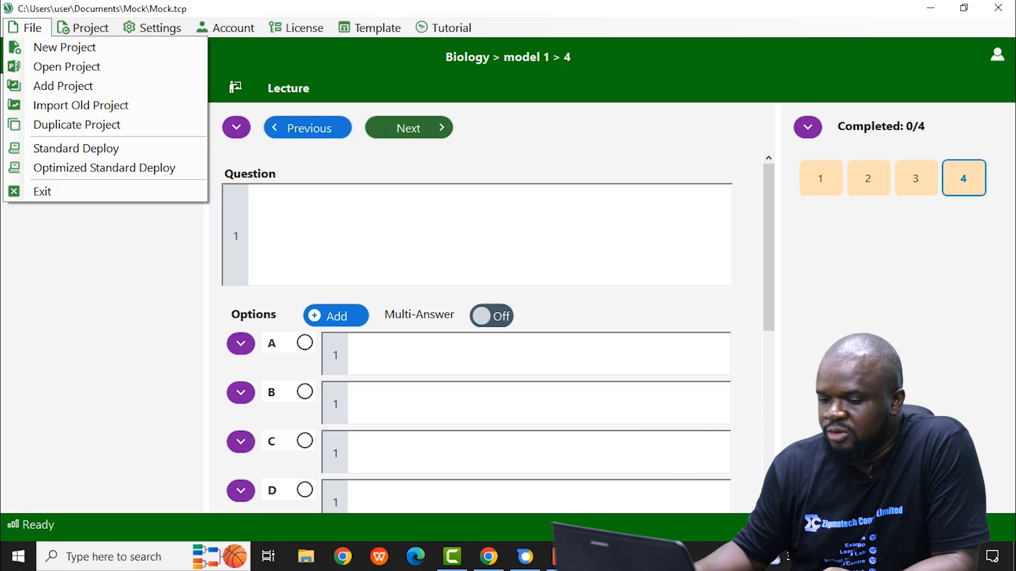
Step: Switch to TestCentre Admin and open the content management page to view the installed contents
click(531, 563)
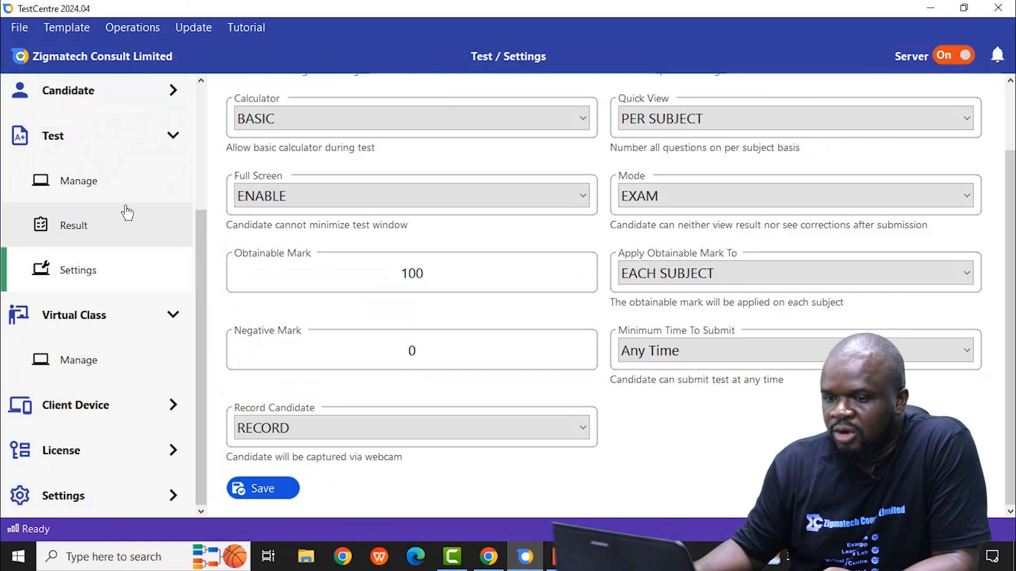
scroll(202, 114, up, 1)
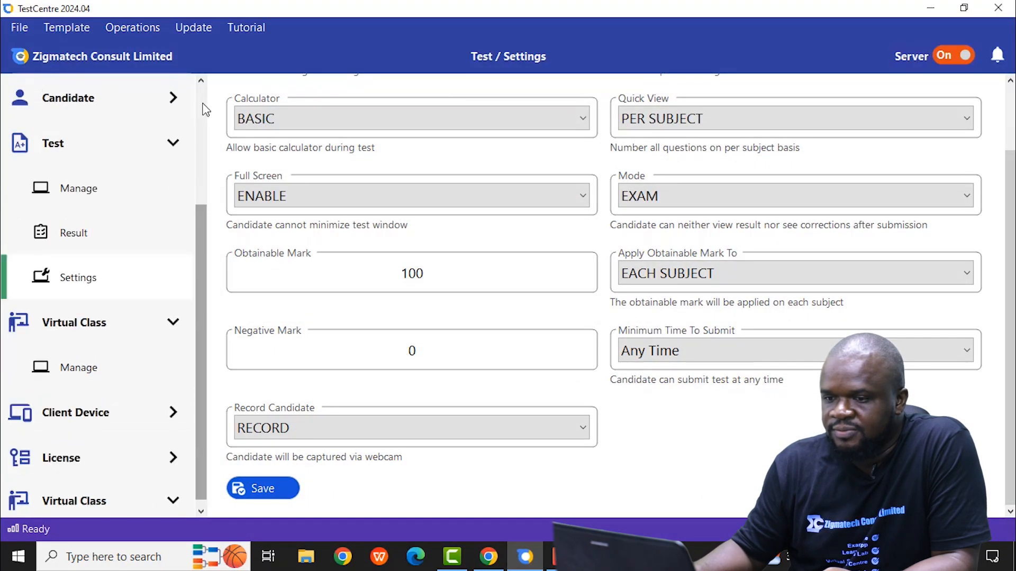
scroll(204, 106, up, 3)
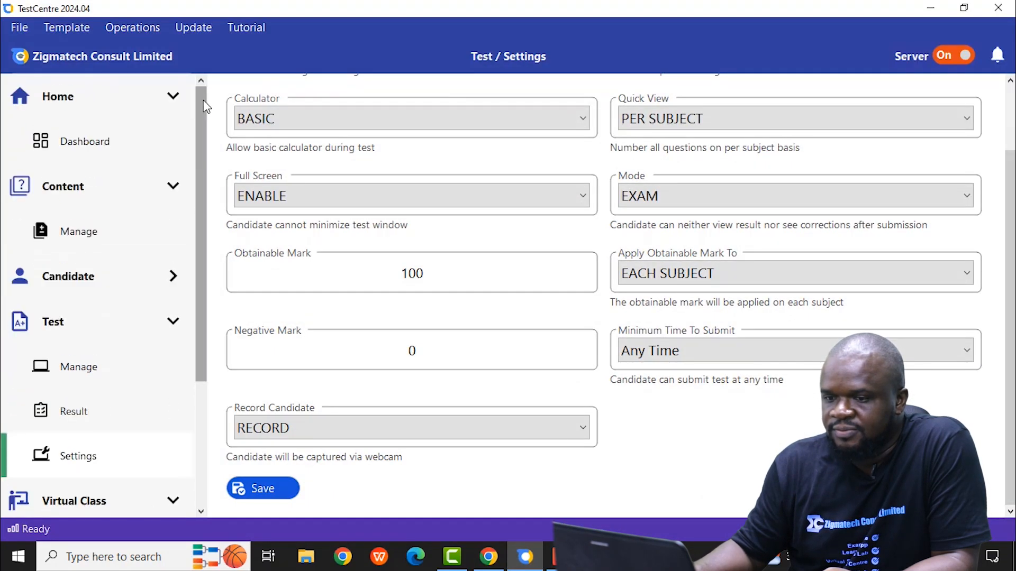
click(74, 196)
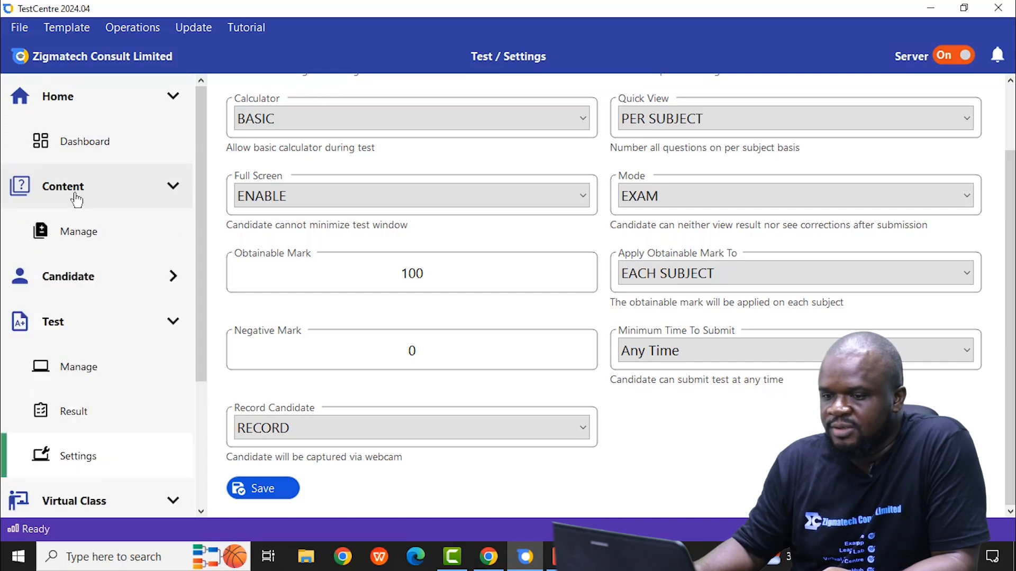
click(70, 235)
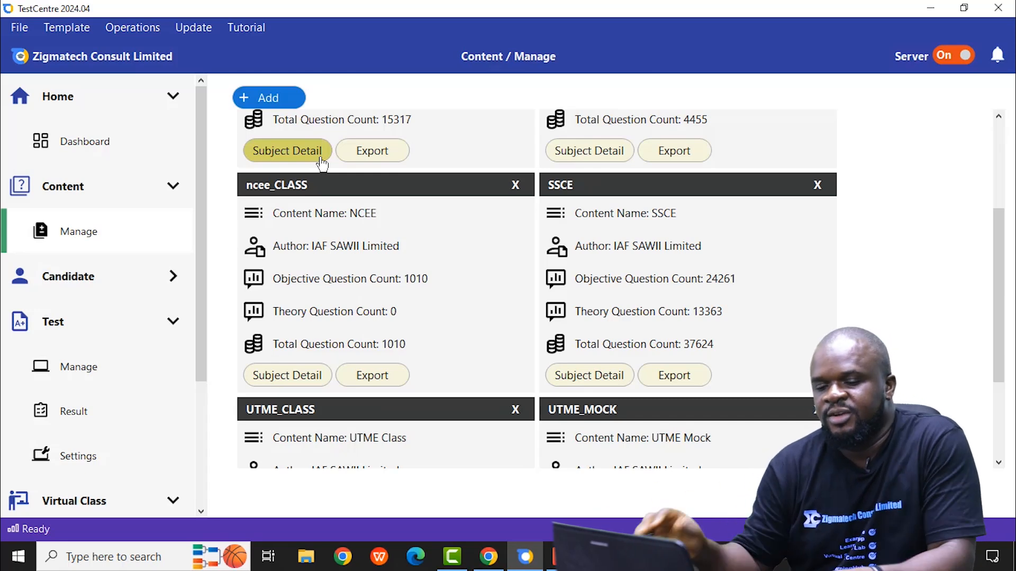
Step: Open the candidate management page and then the test management page to view their records
click(84, 276)
click(87, 321)
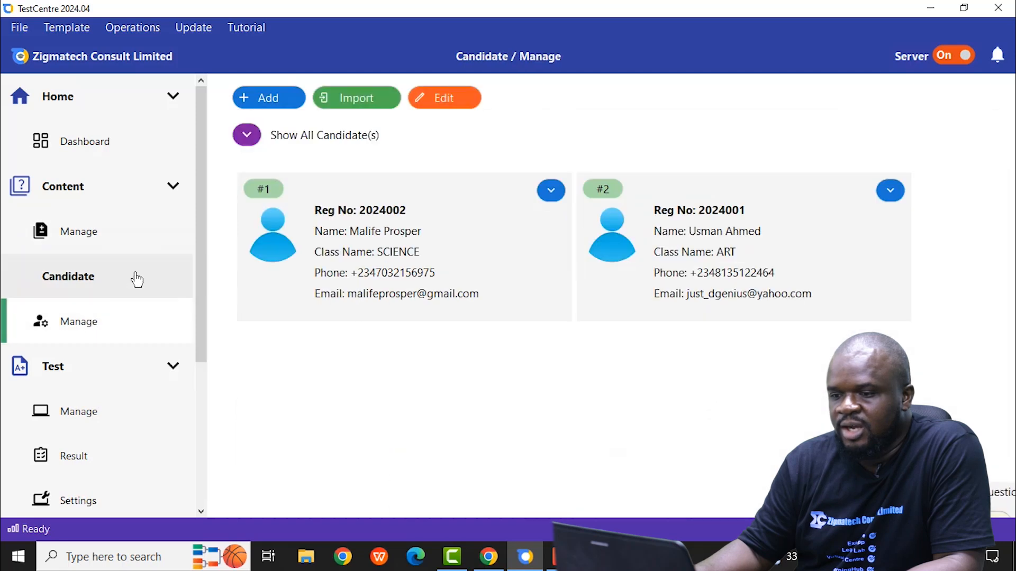
click(74, 376)
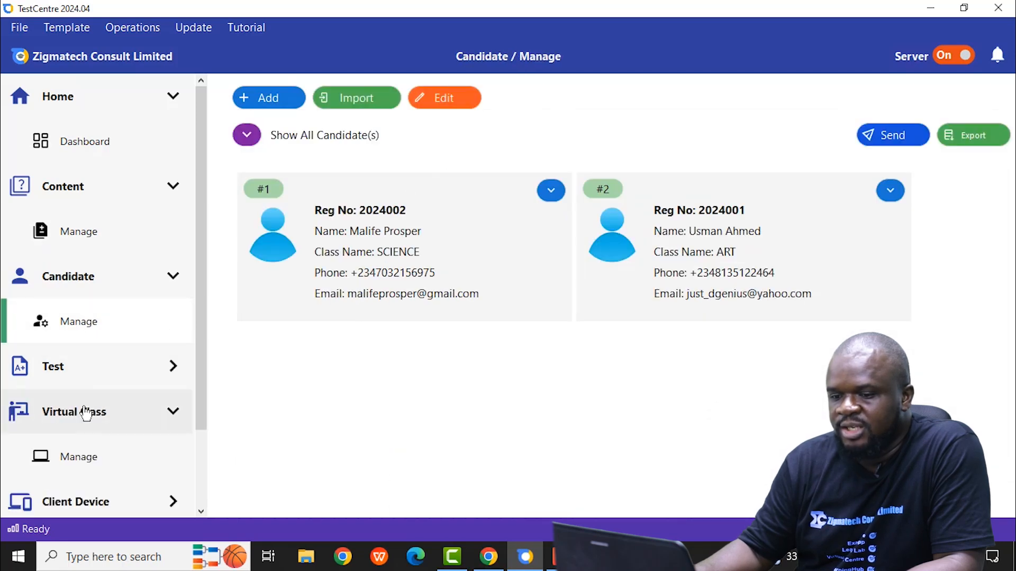
click(68, 377)
click(75, 417)
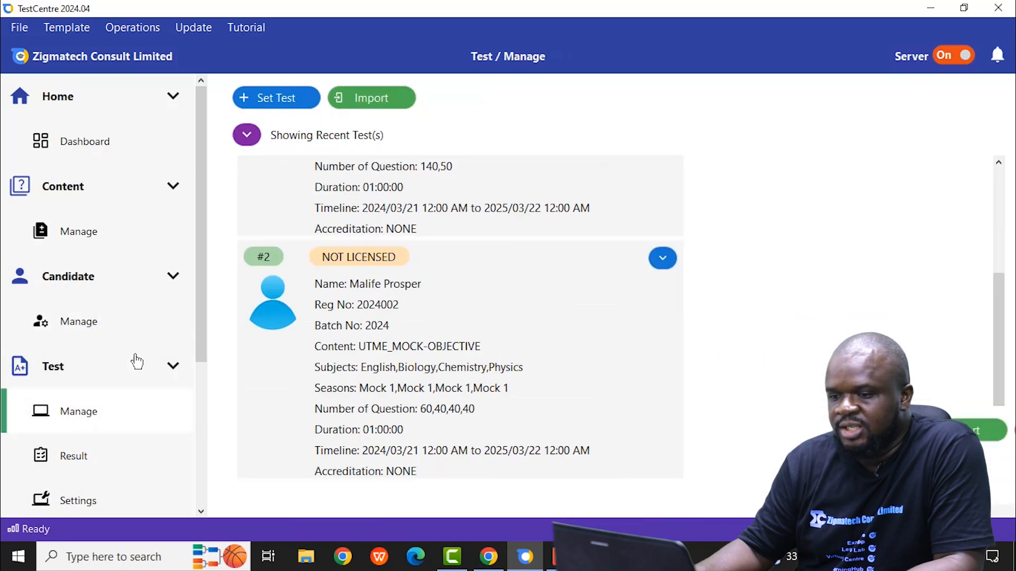